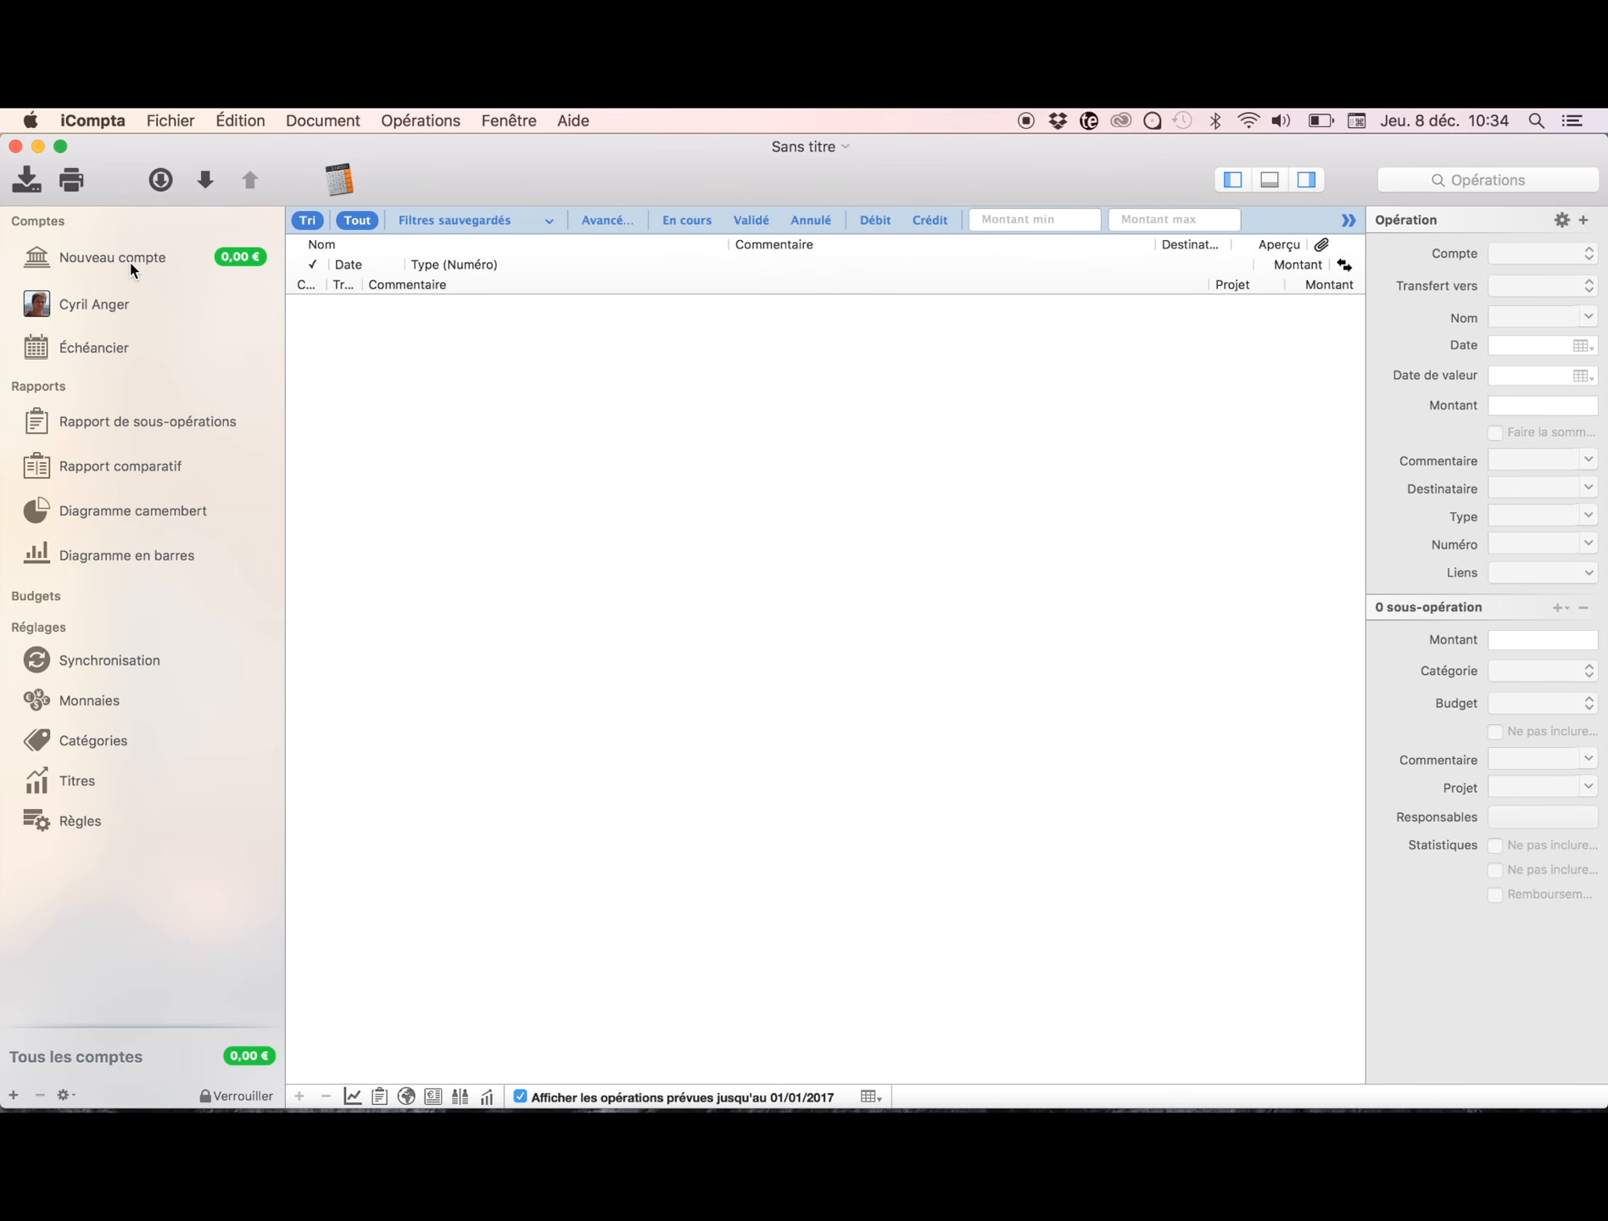
left_click(343, 120)
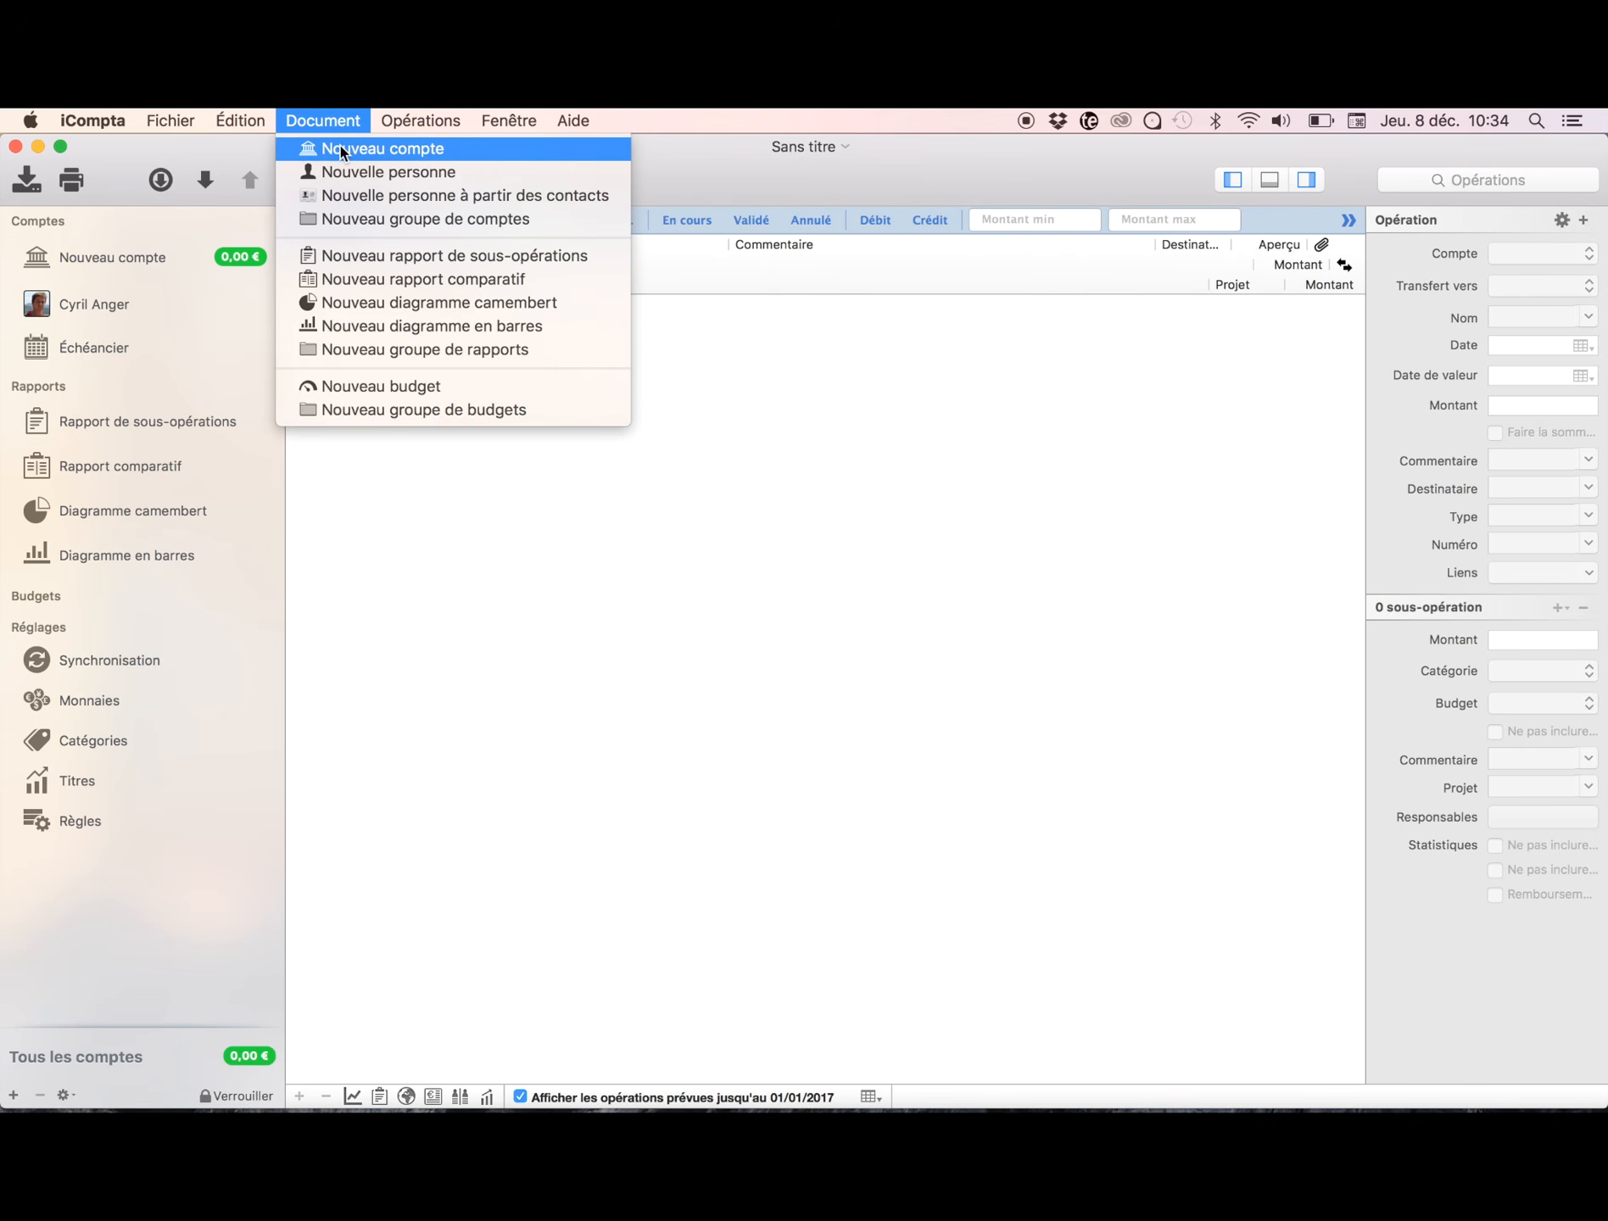
left_click(227, 608)
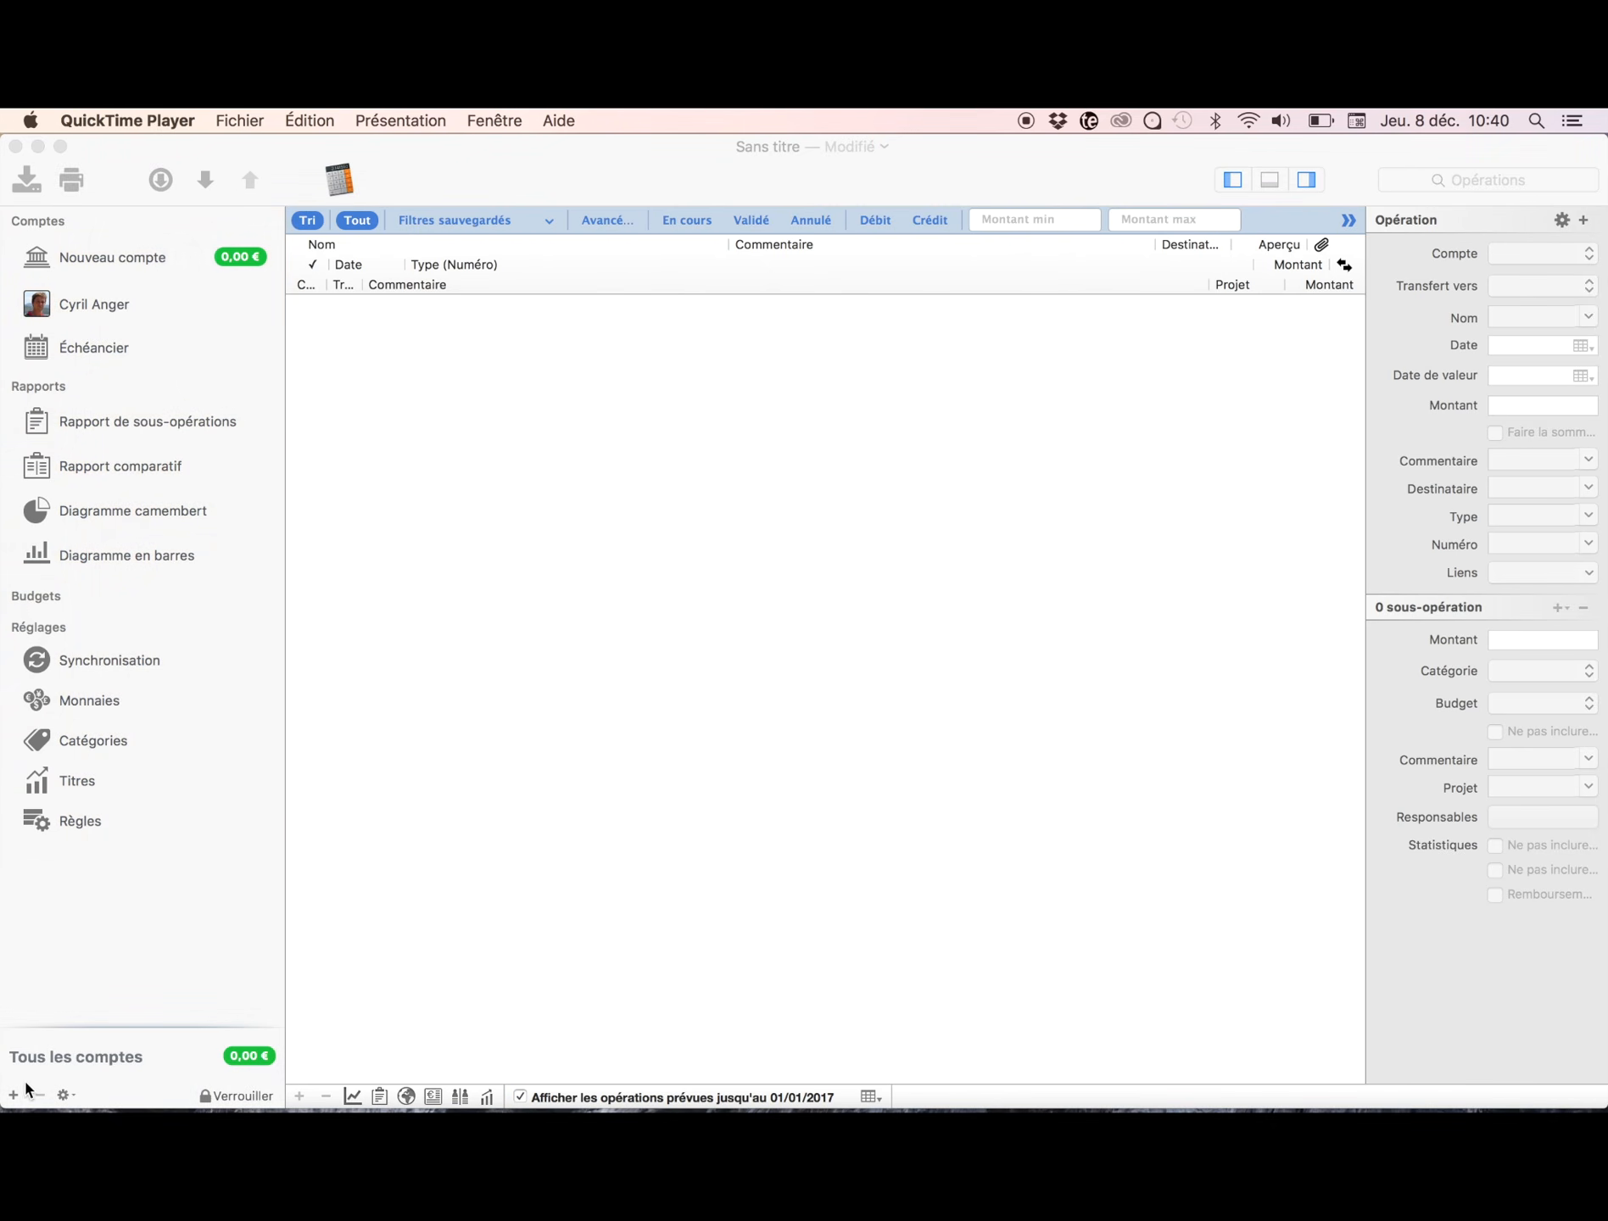
Step: Create a new account and enter an initial balance of 100 €
left_click(14, 1096)
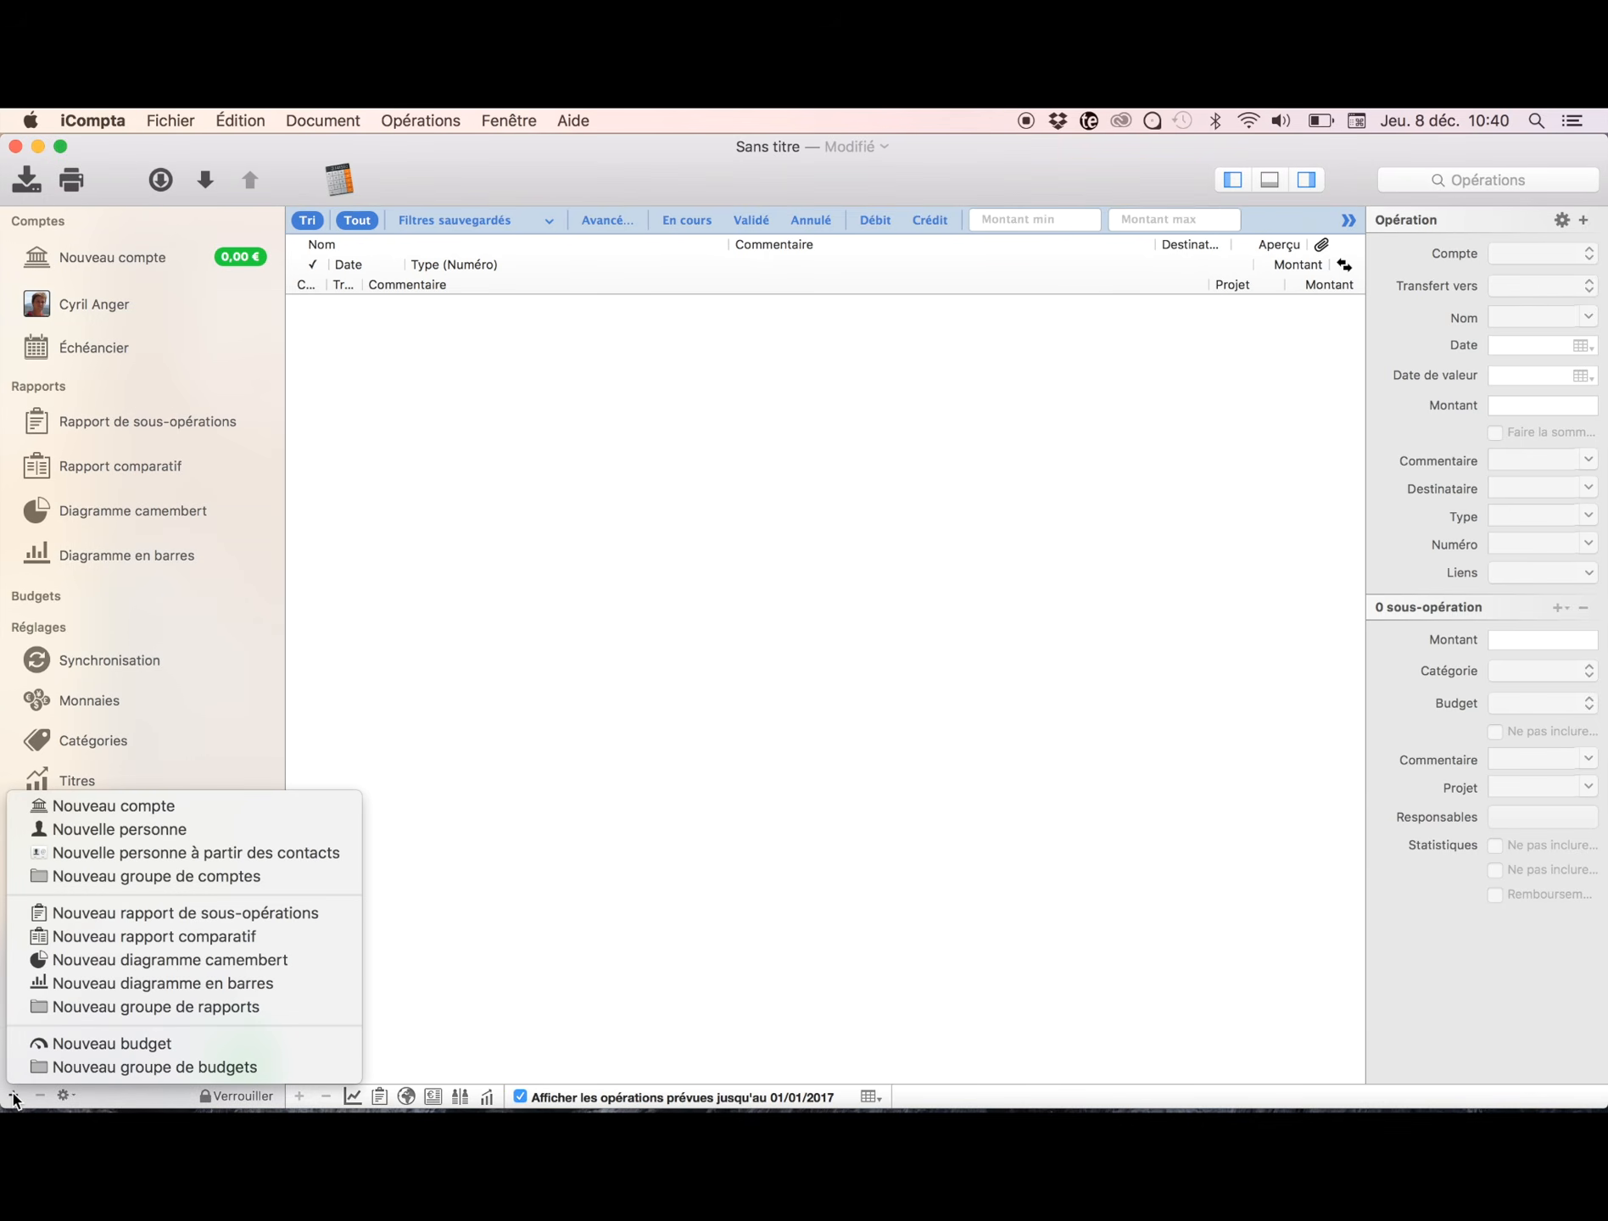
left_click(129, 808)
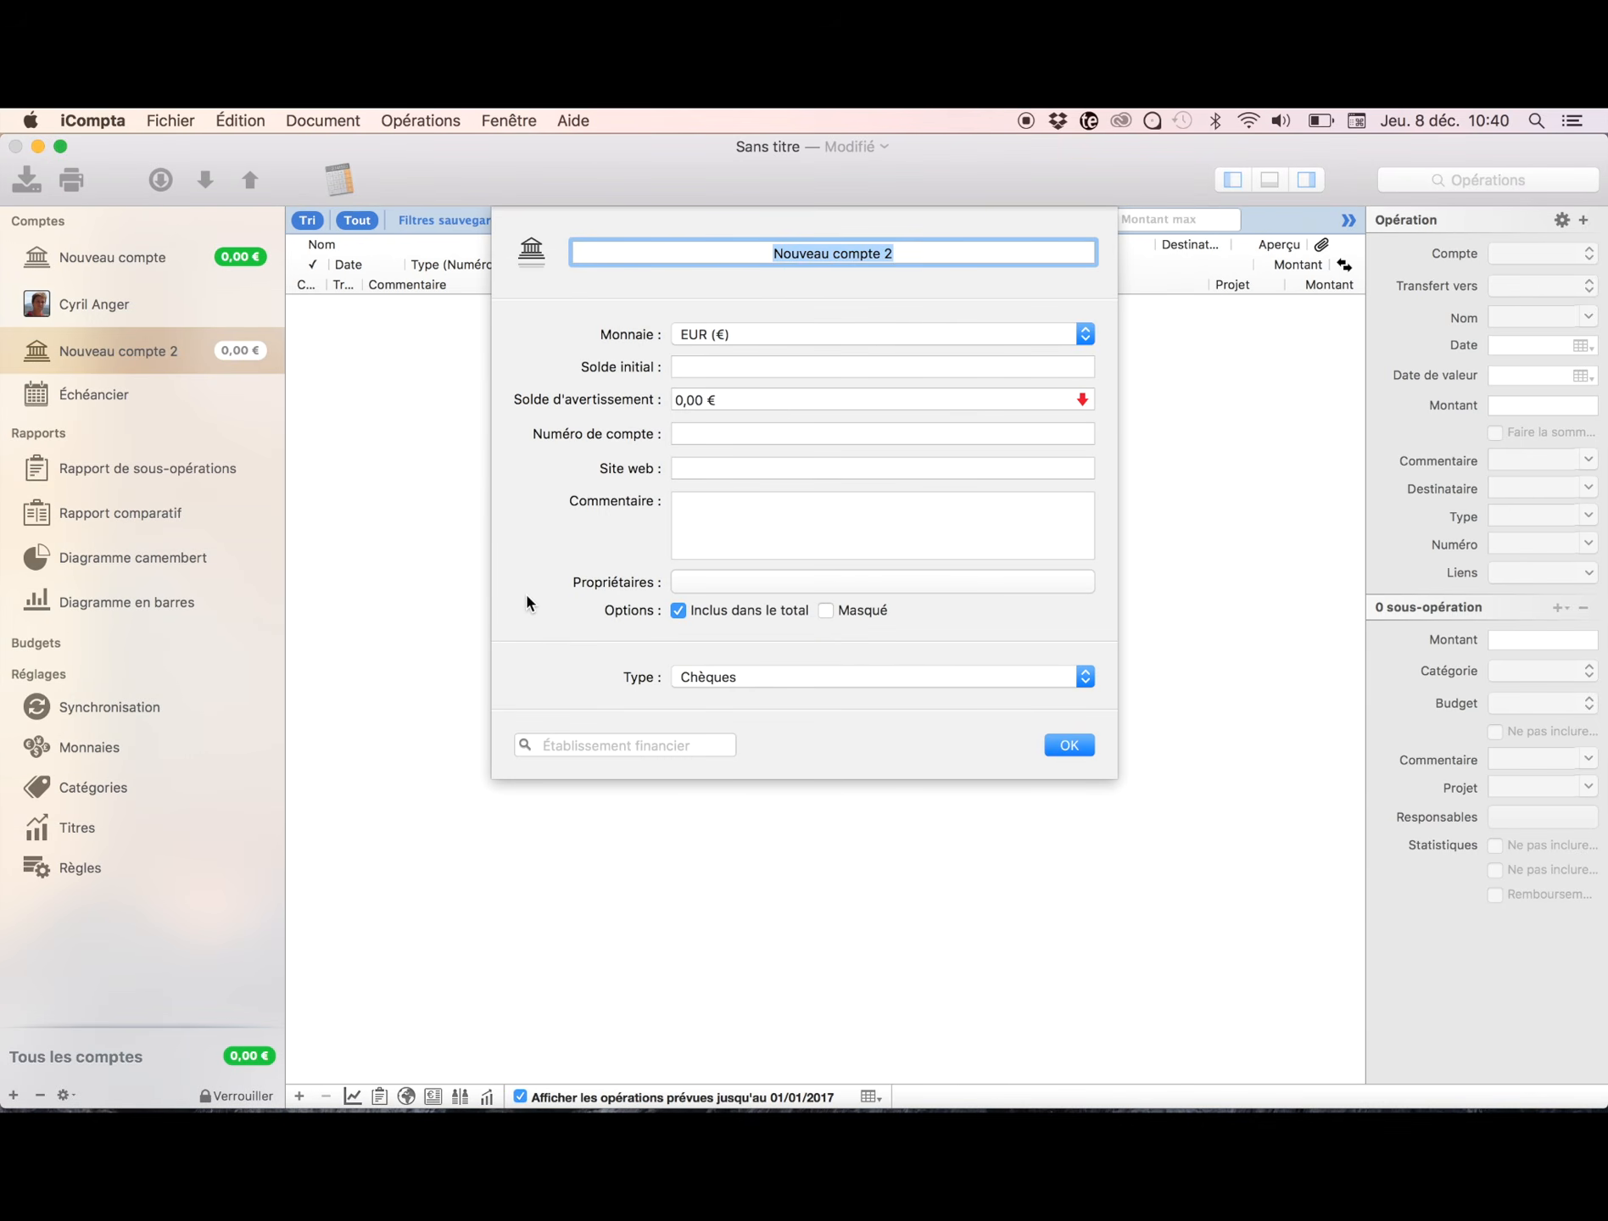
left_click_drag(1117, 778, 1190, 1003)
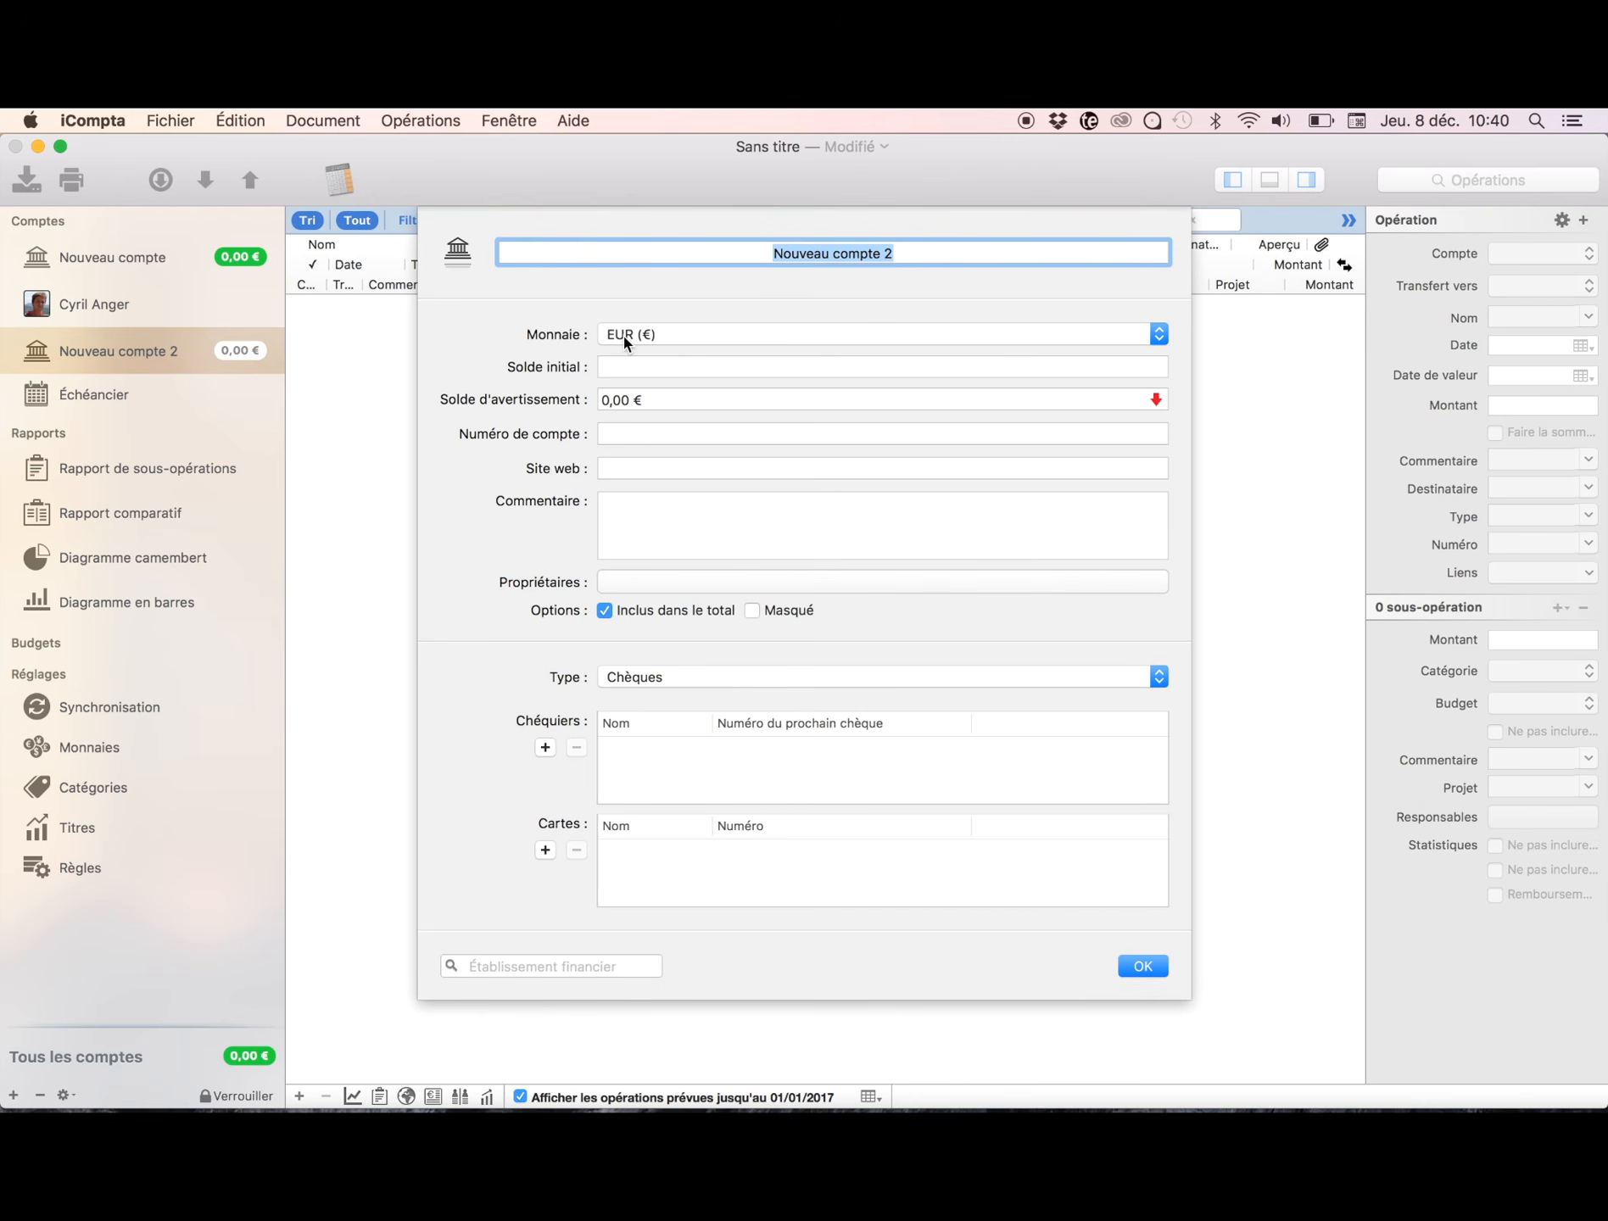
left_click(622, 363)
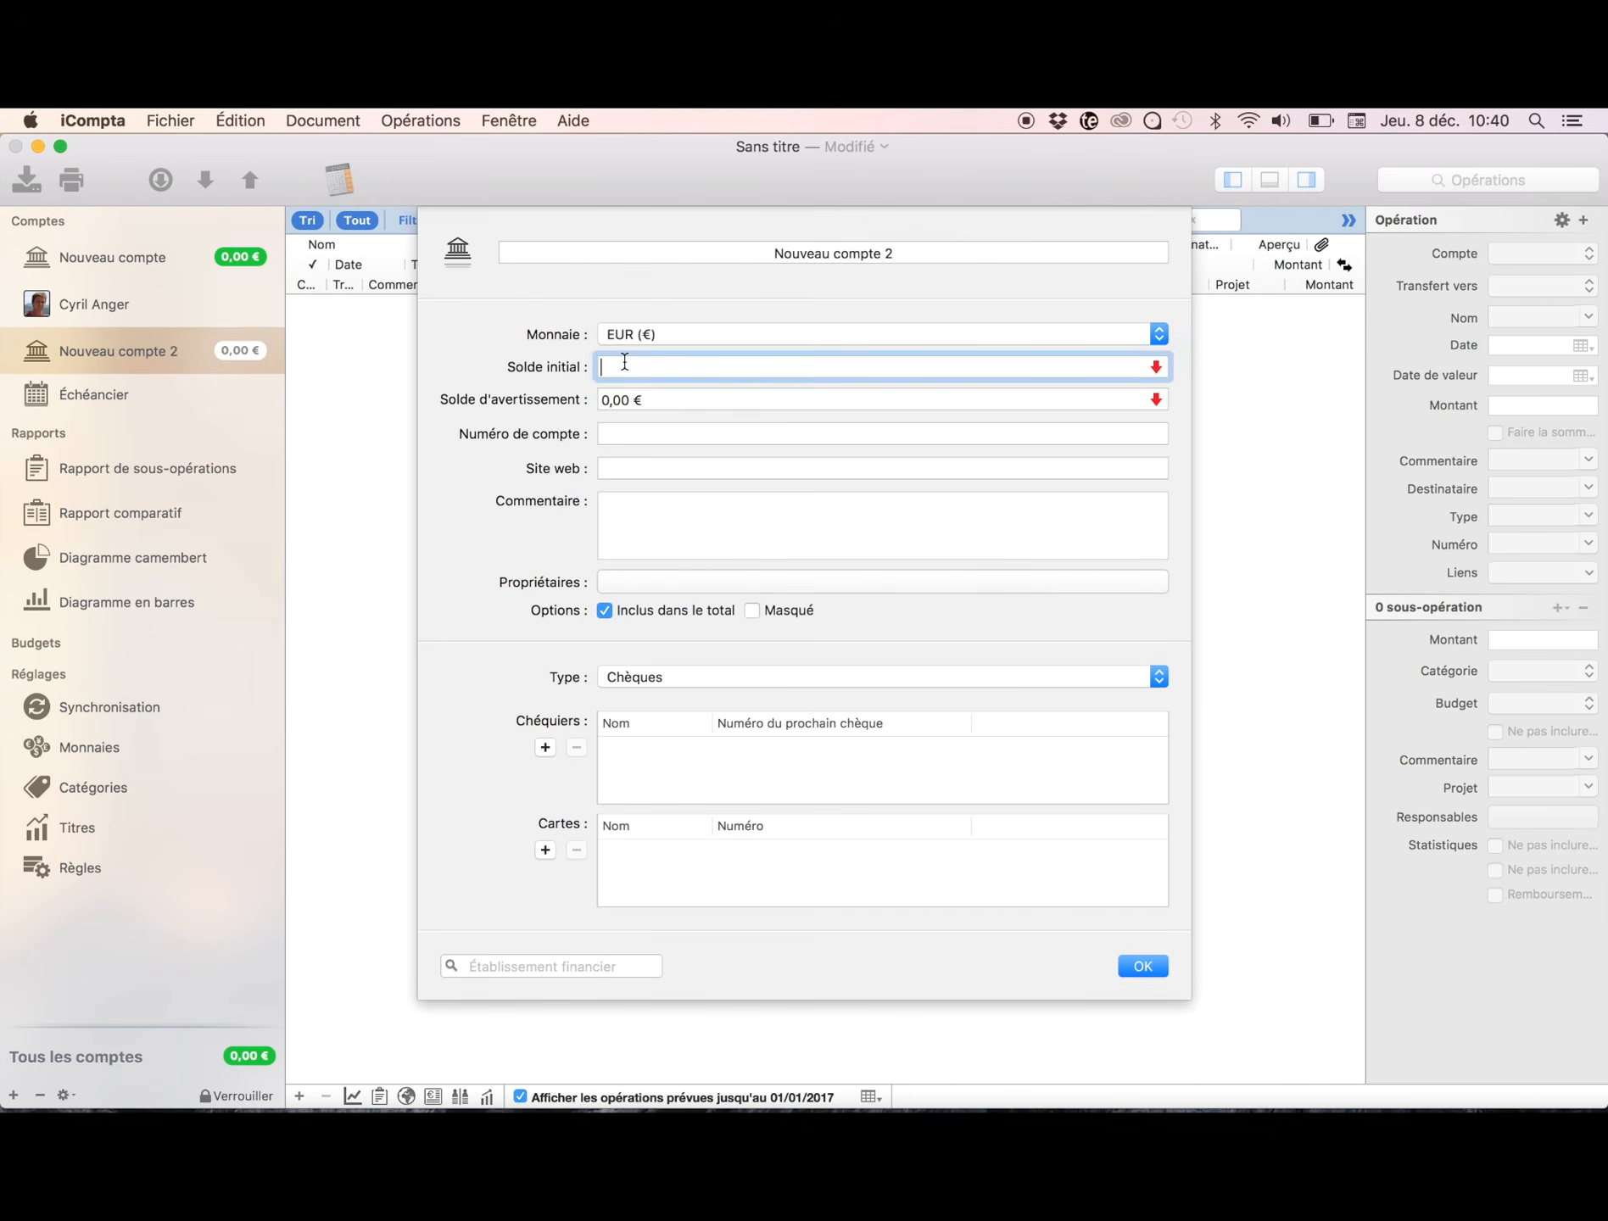
type("100")
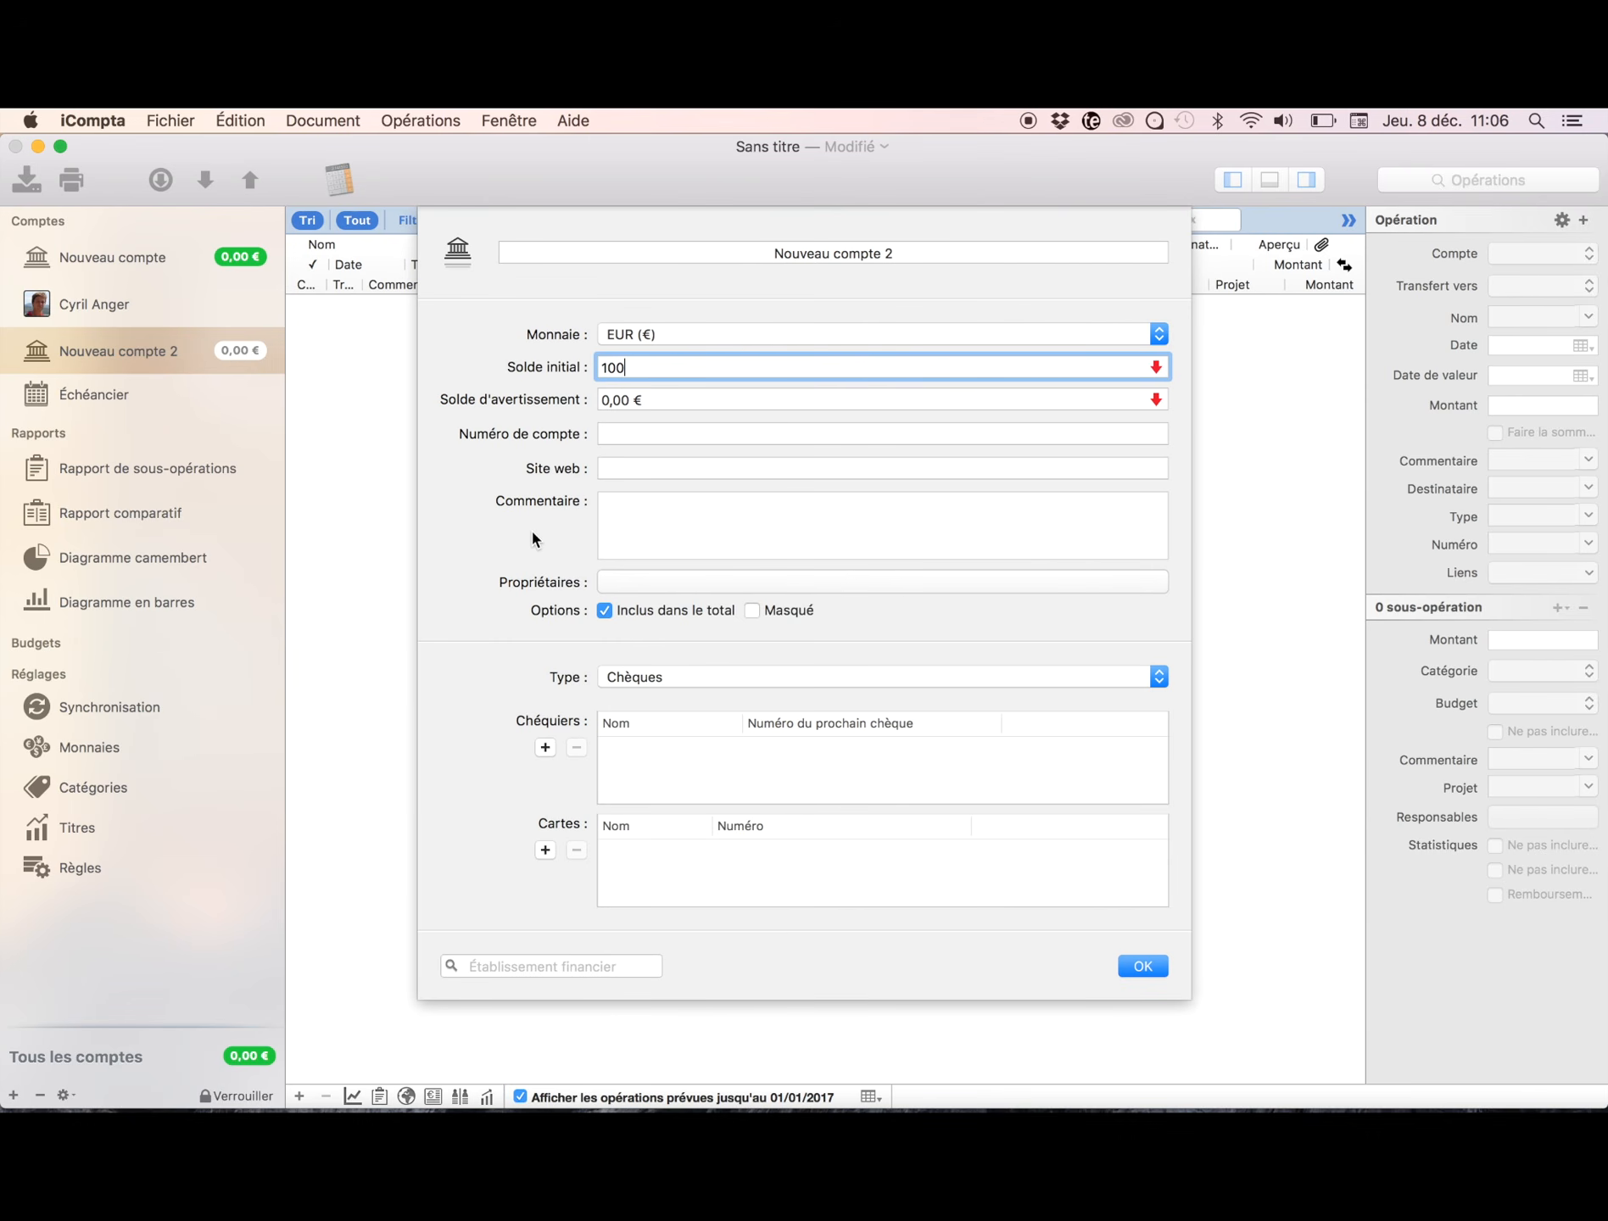
key("Tab")
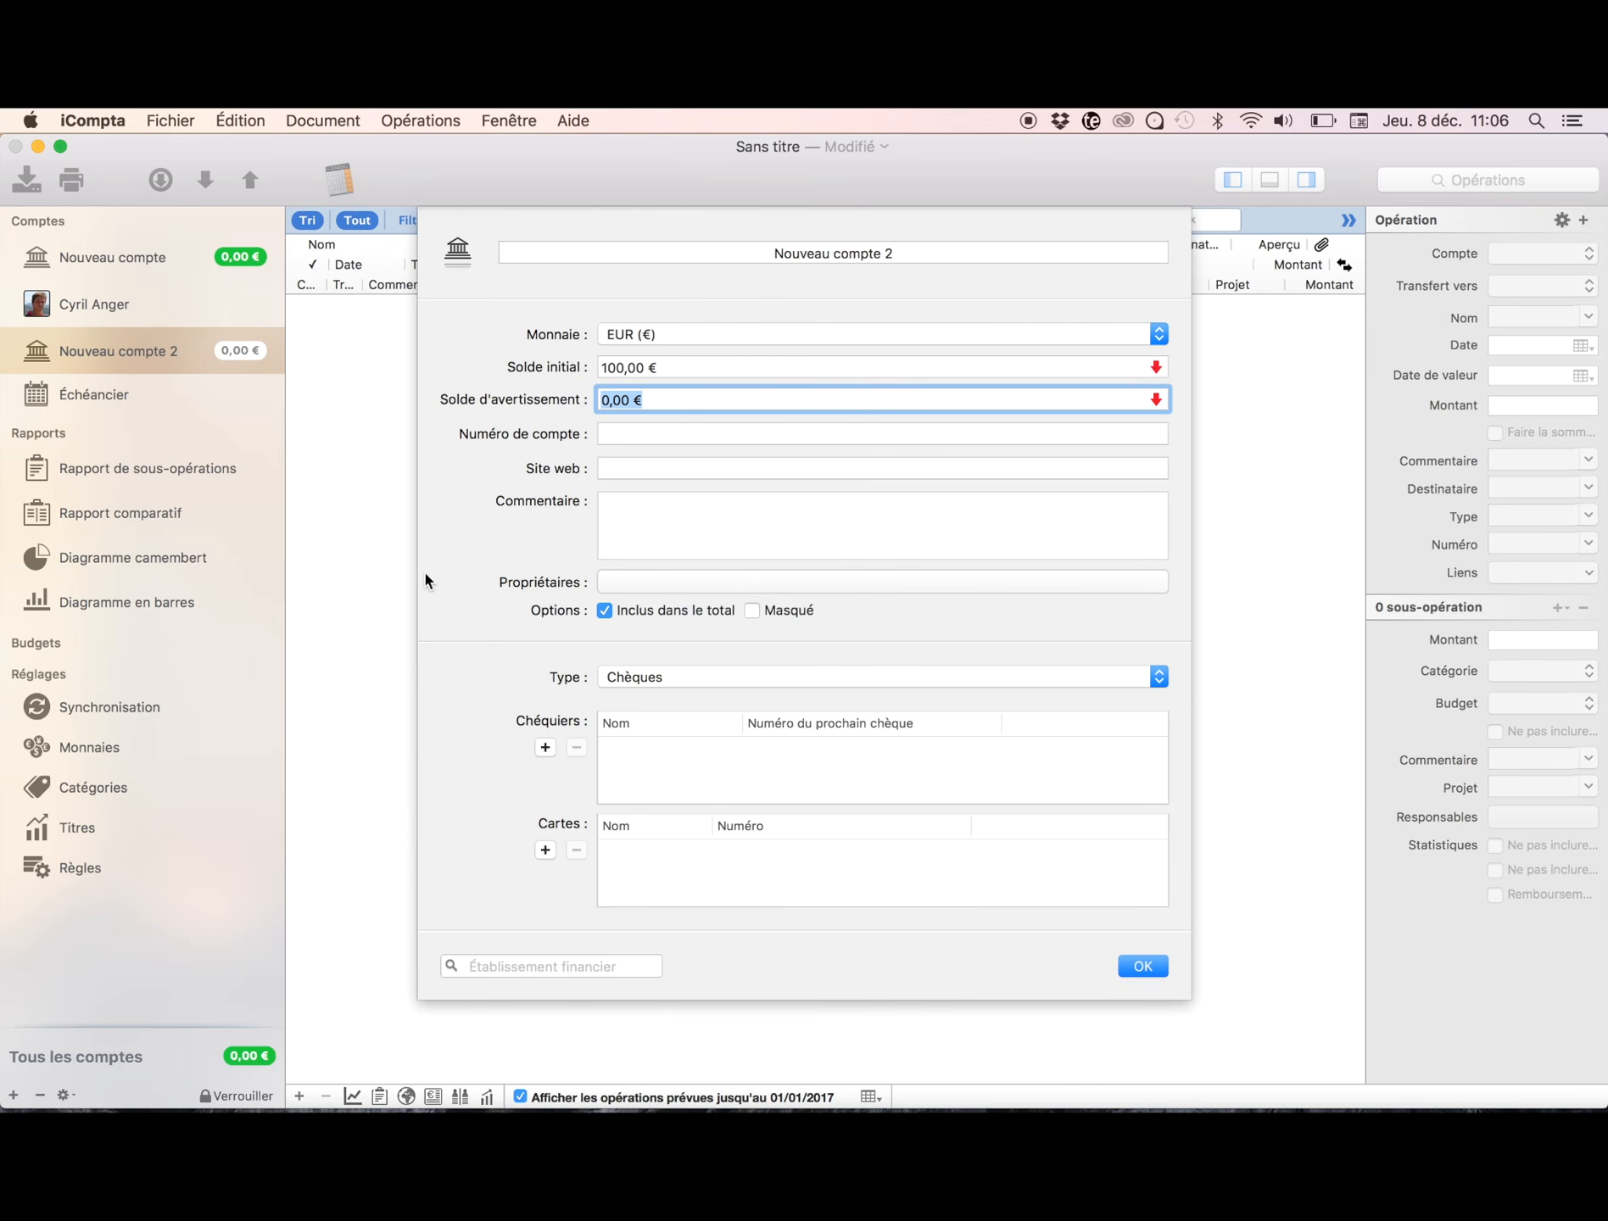
Step: Add the existing person as the owner of the new account
left_click(629, 582)
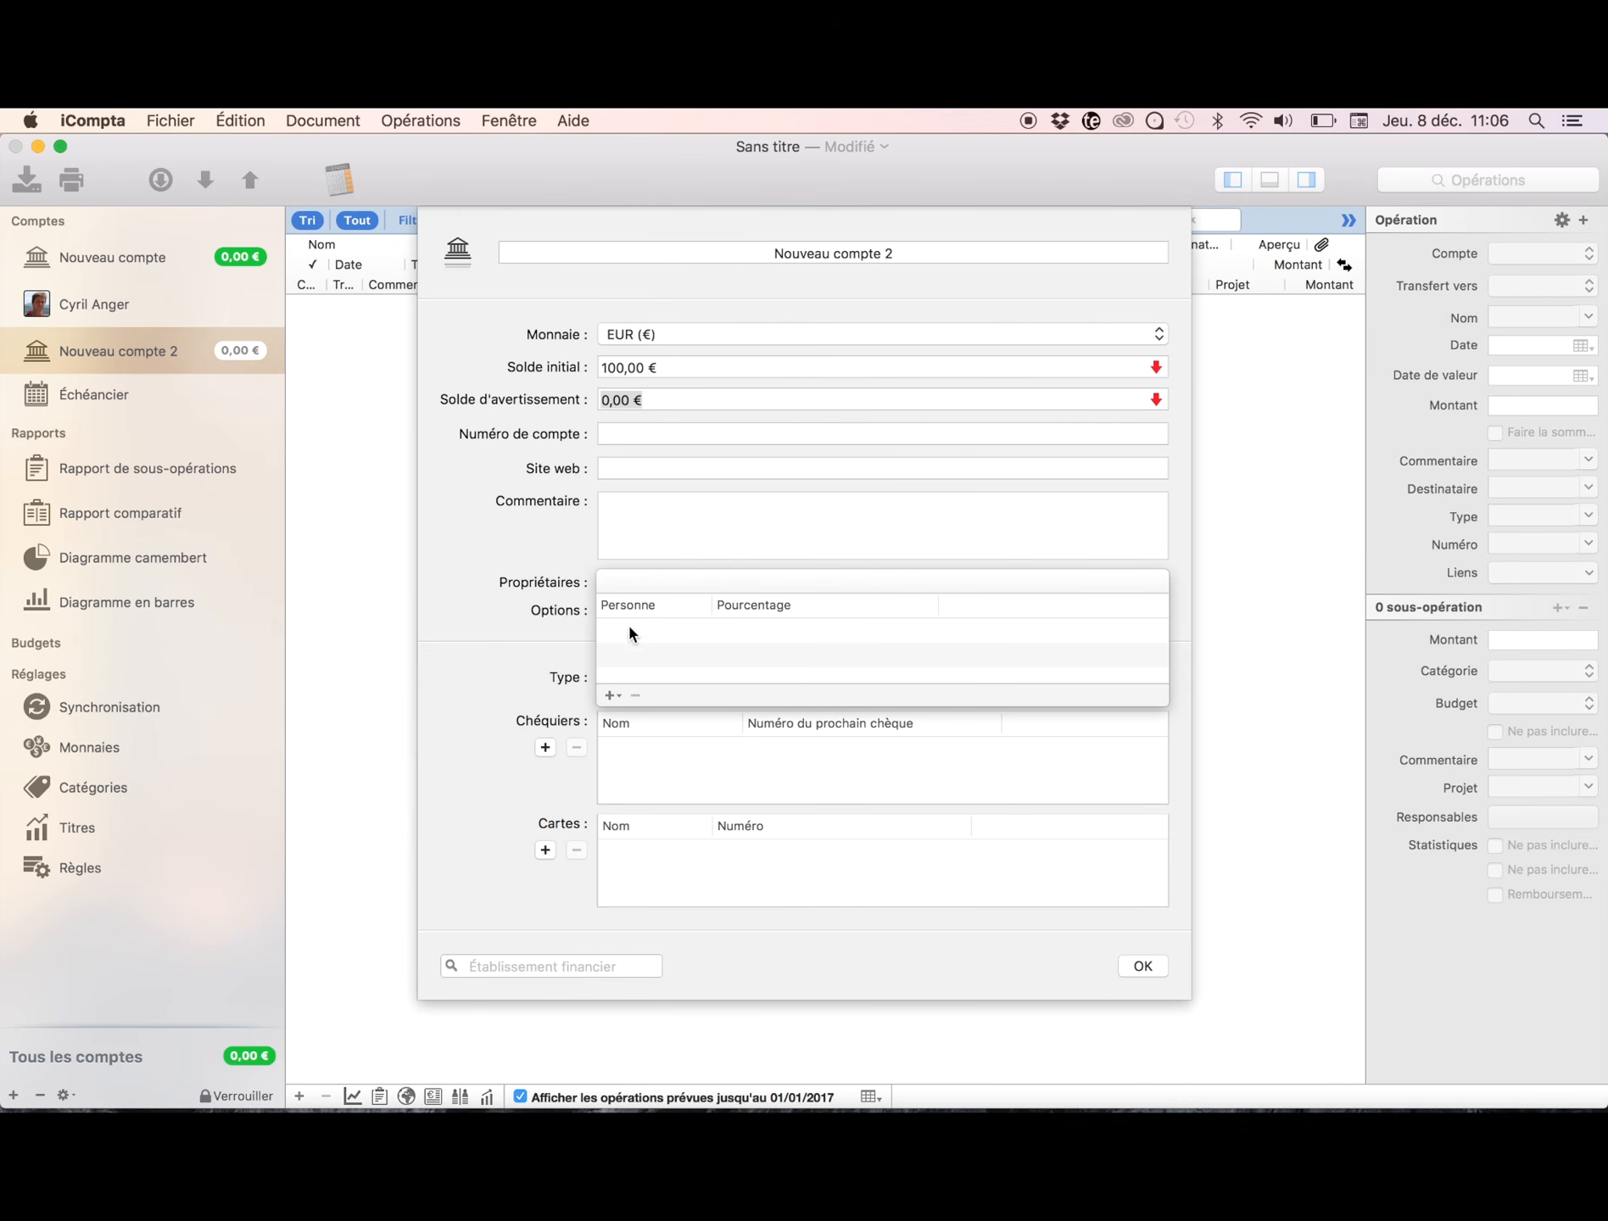
left_click(610, 695)
left_click(646, 717)
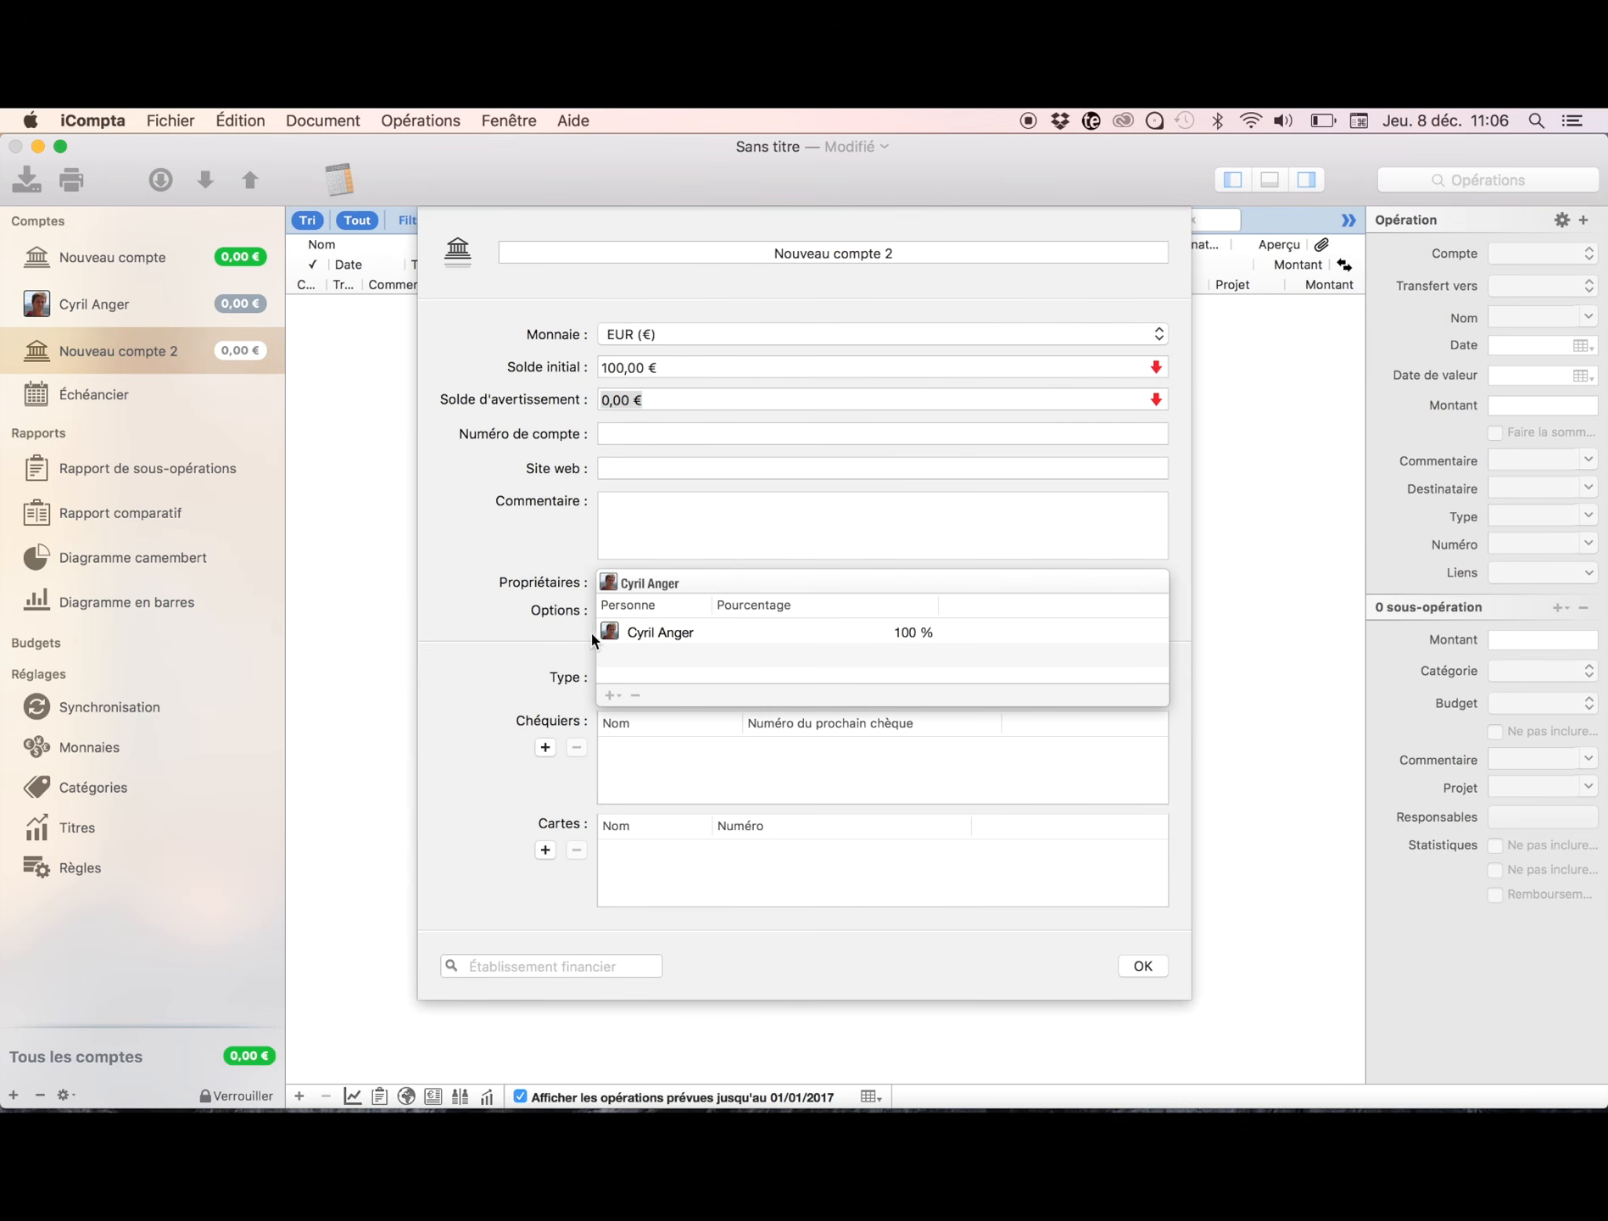
left_click(532, 563)
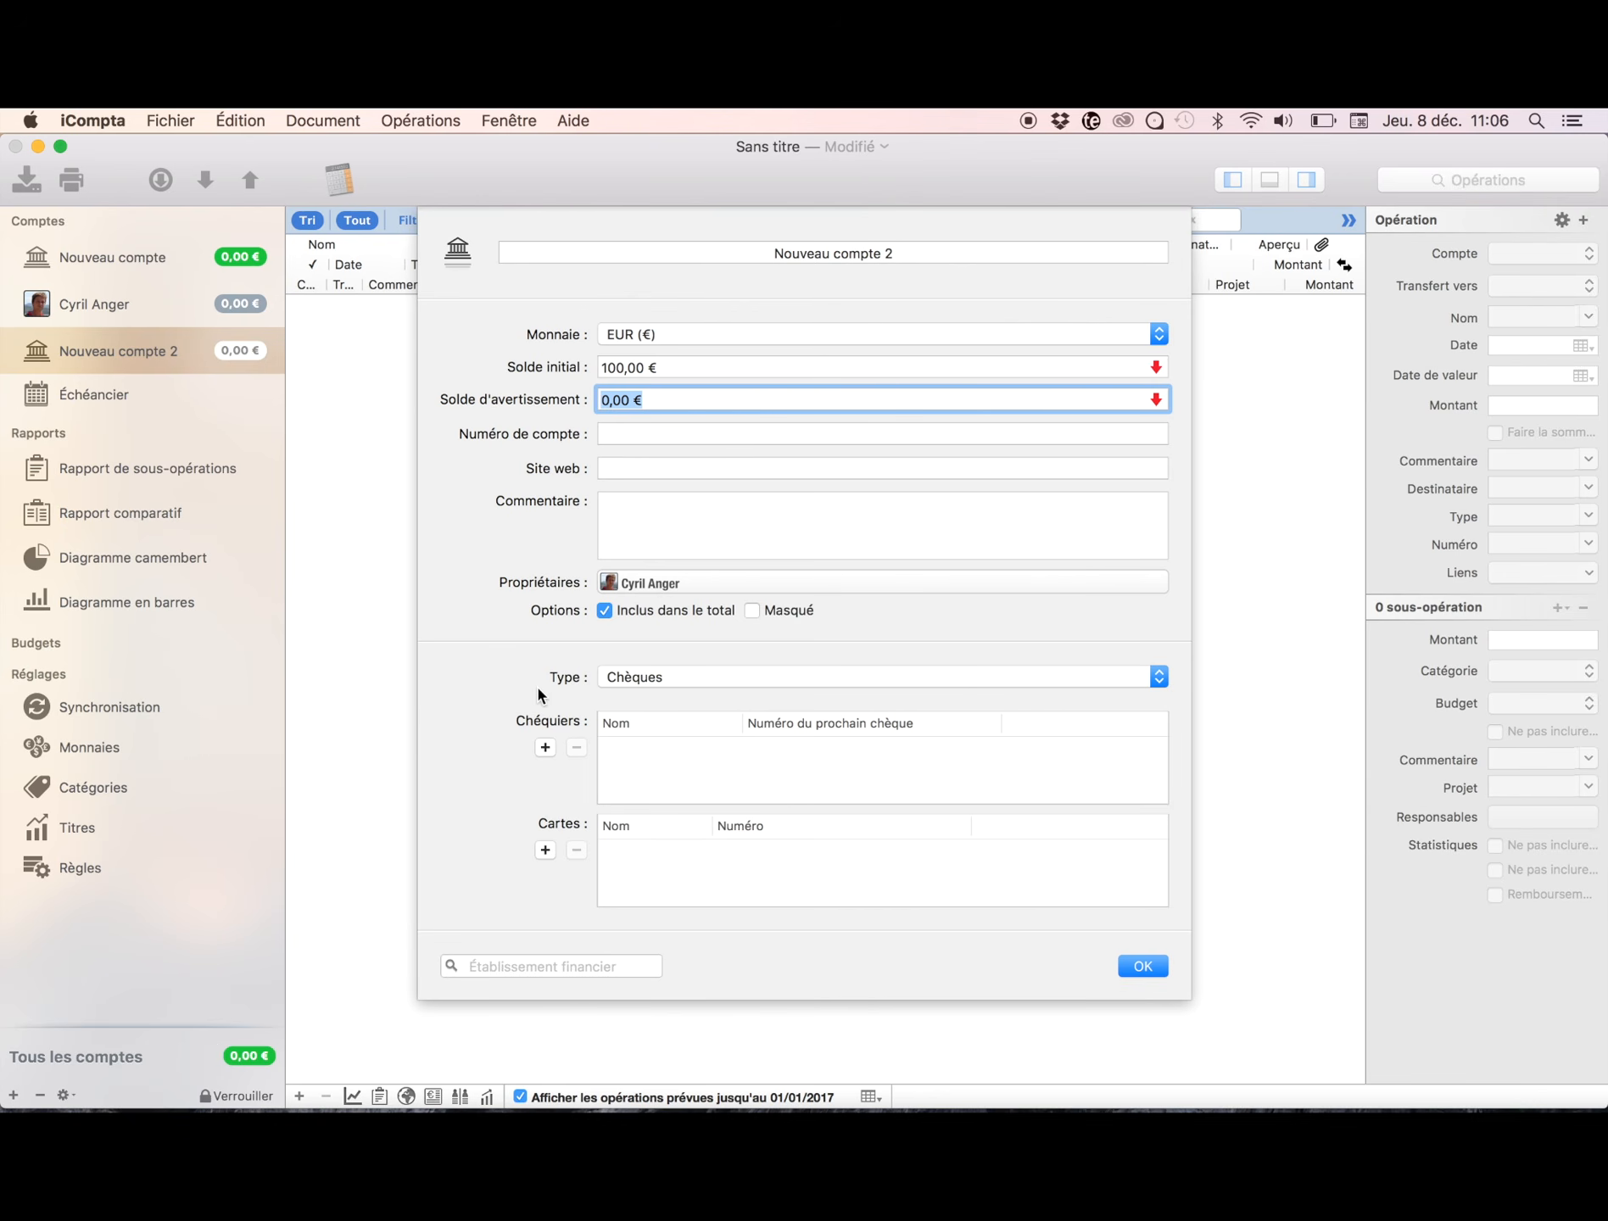
Step: Try the Épargne account type and return the type to Chèques
left_click(676, 678)
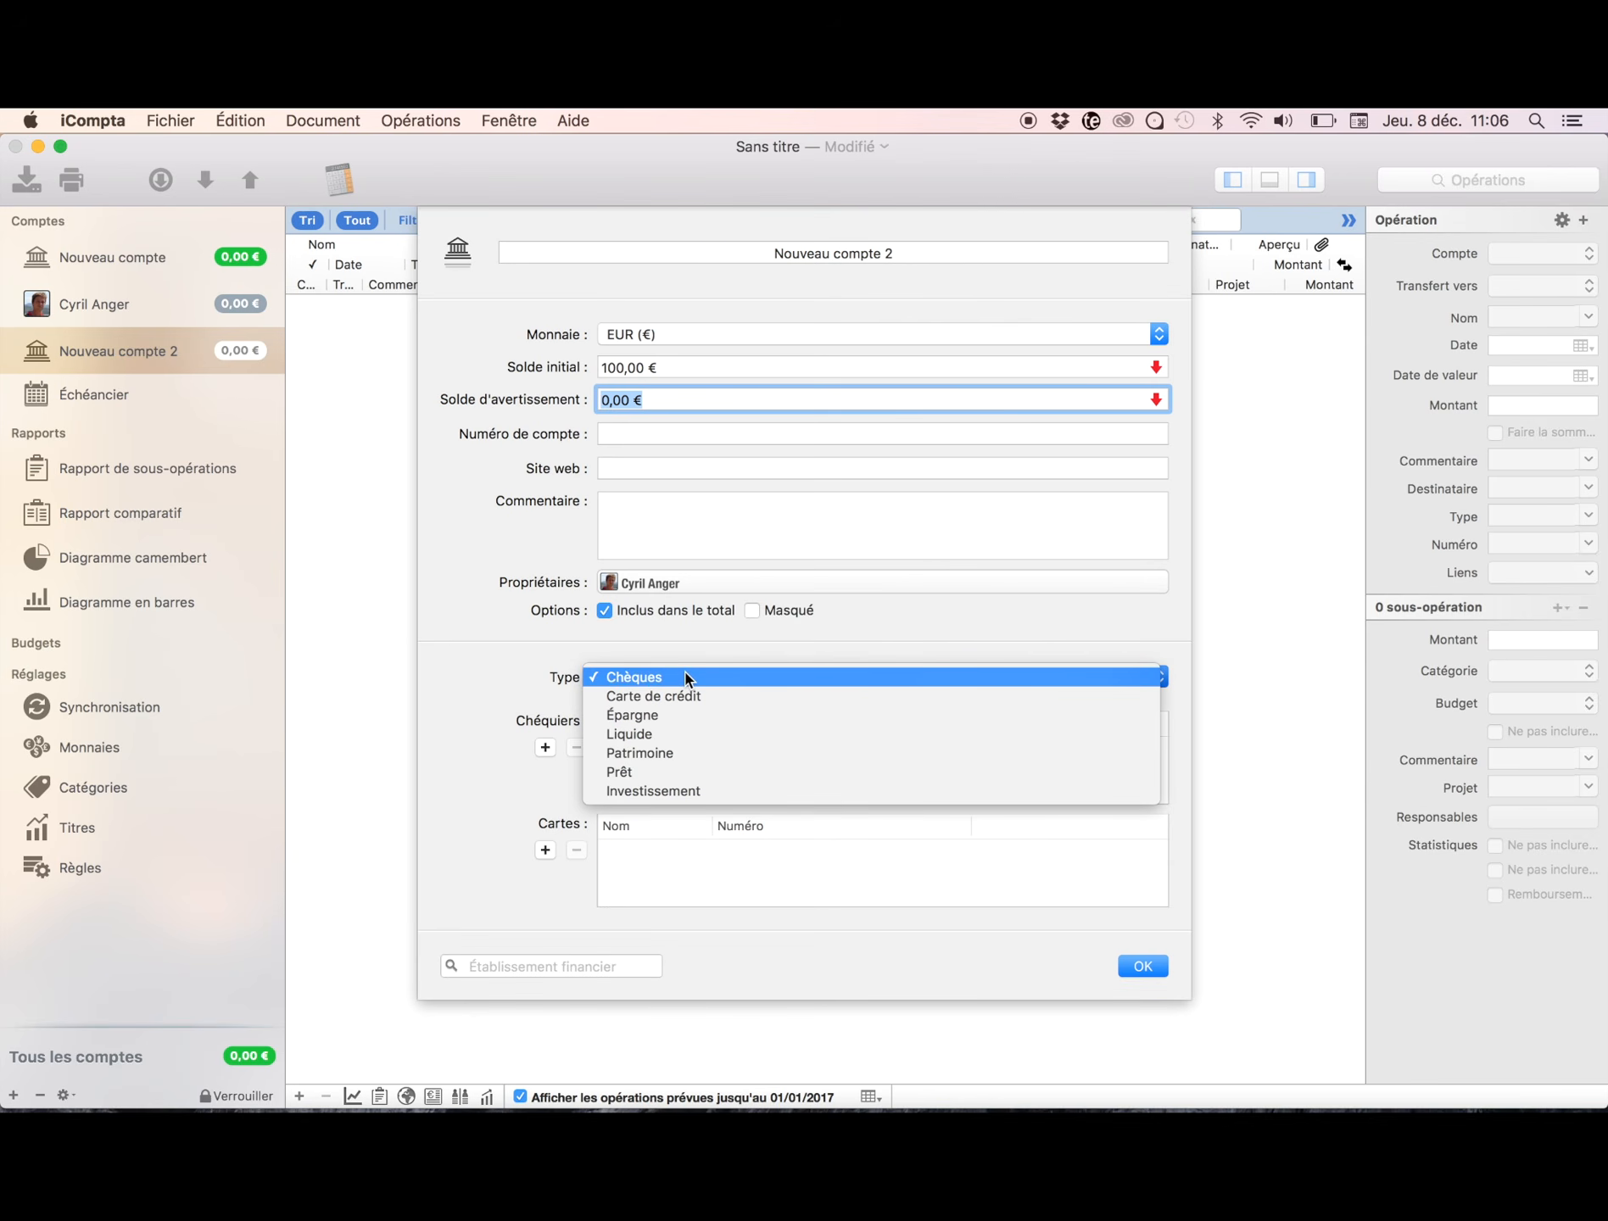
left_click(683, 714)
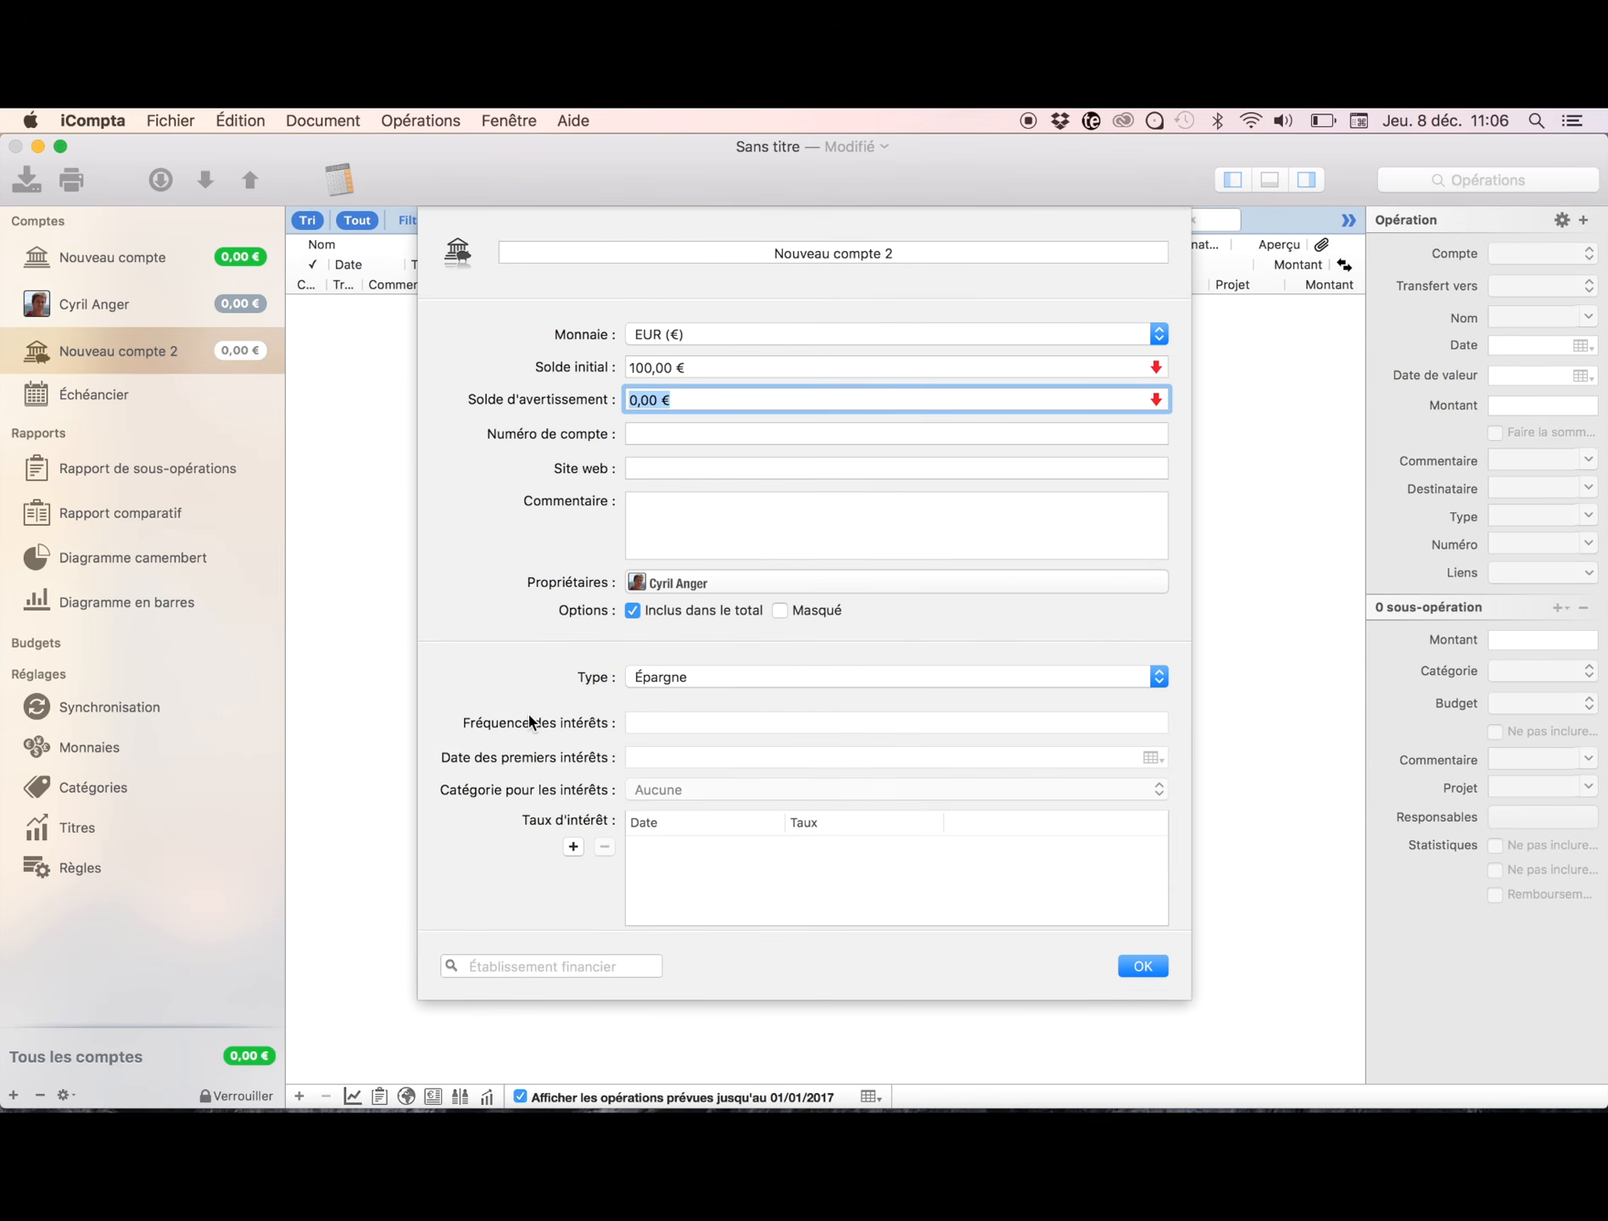
left_click(747, 685)
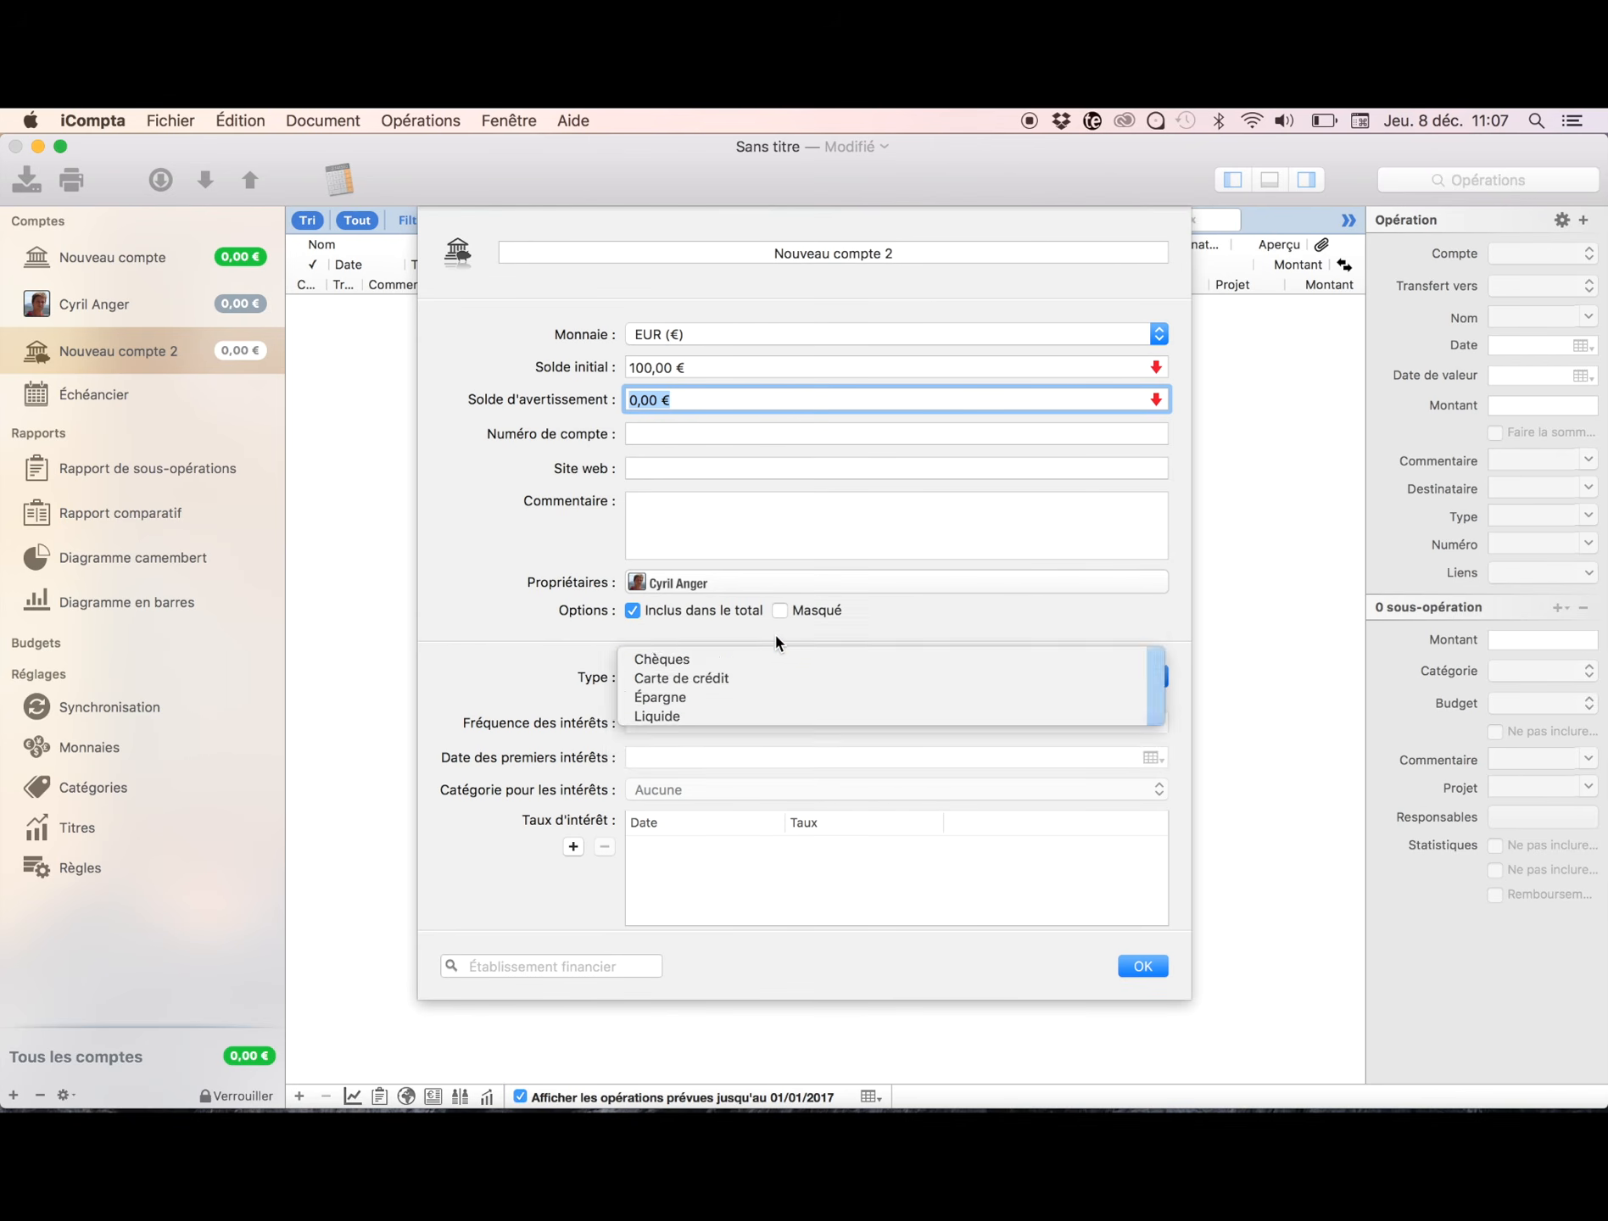
left_click(775, 643)
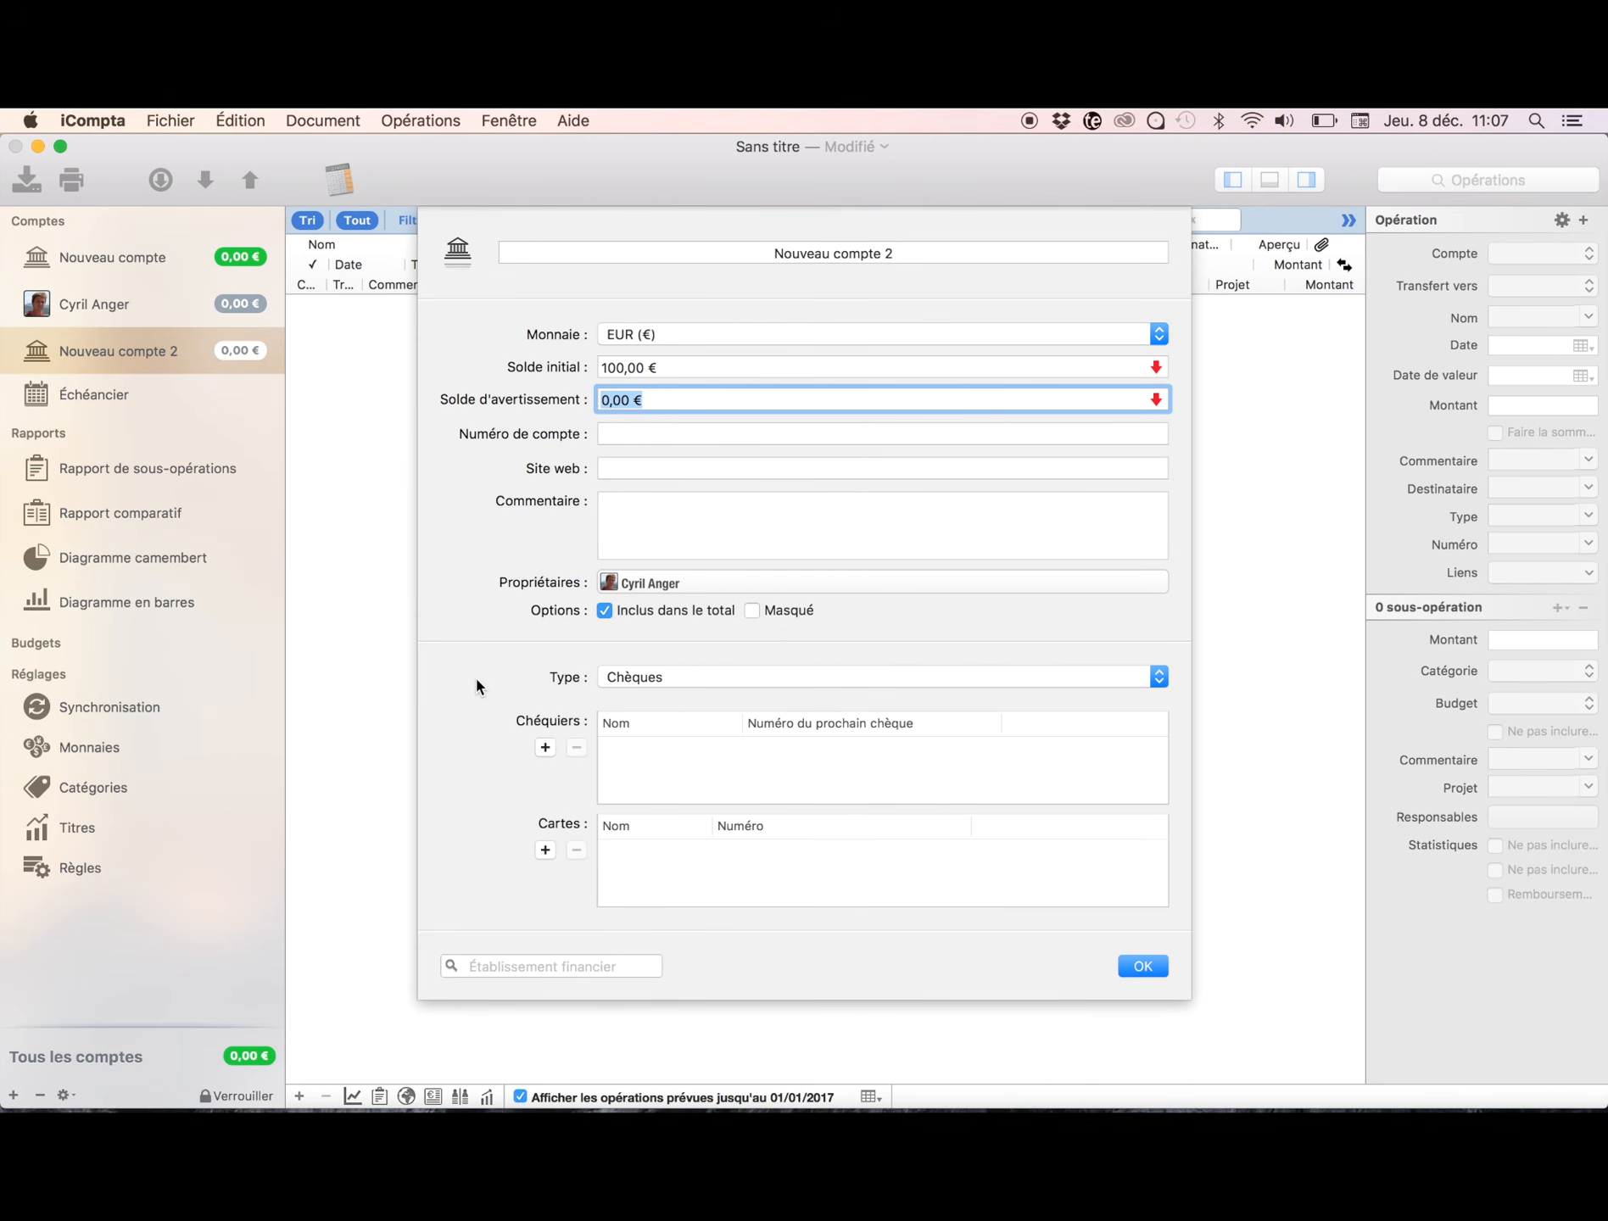
Step: Add a chequebook with 0000001 as the next cheque number and confirm the account settings
left_click(553, 748)
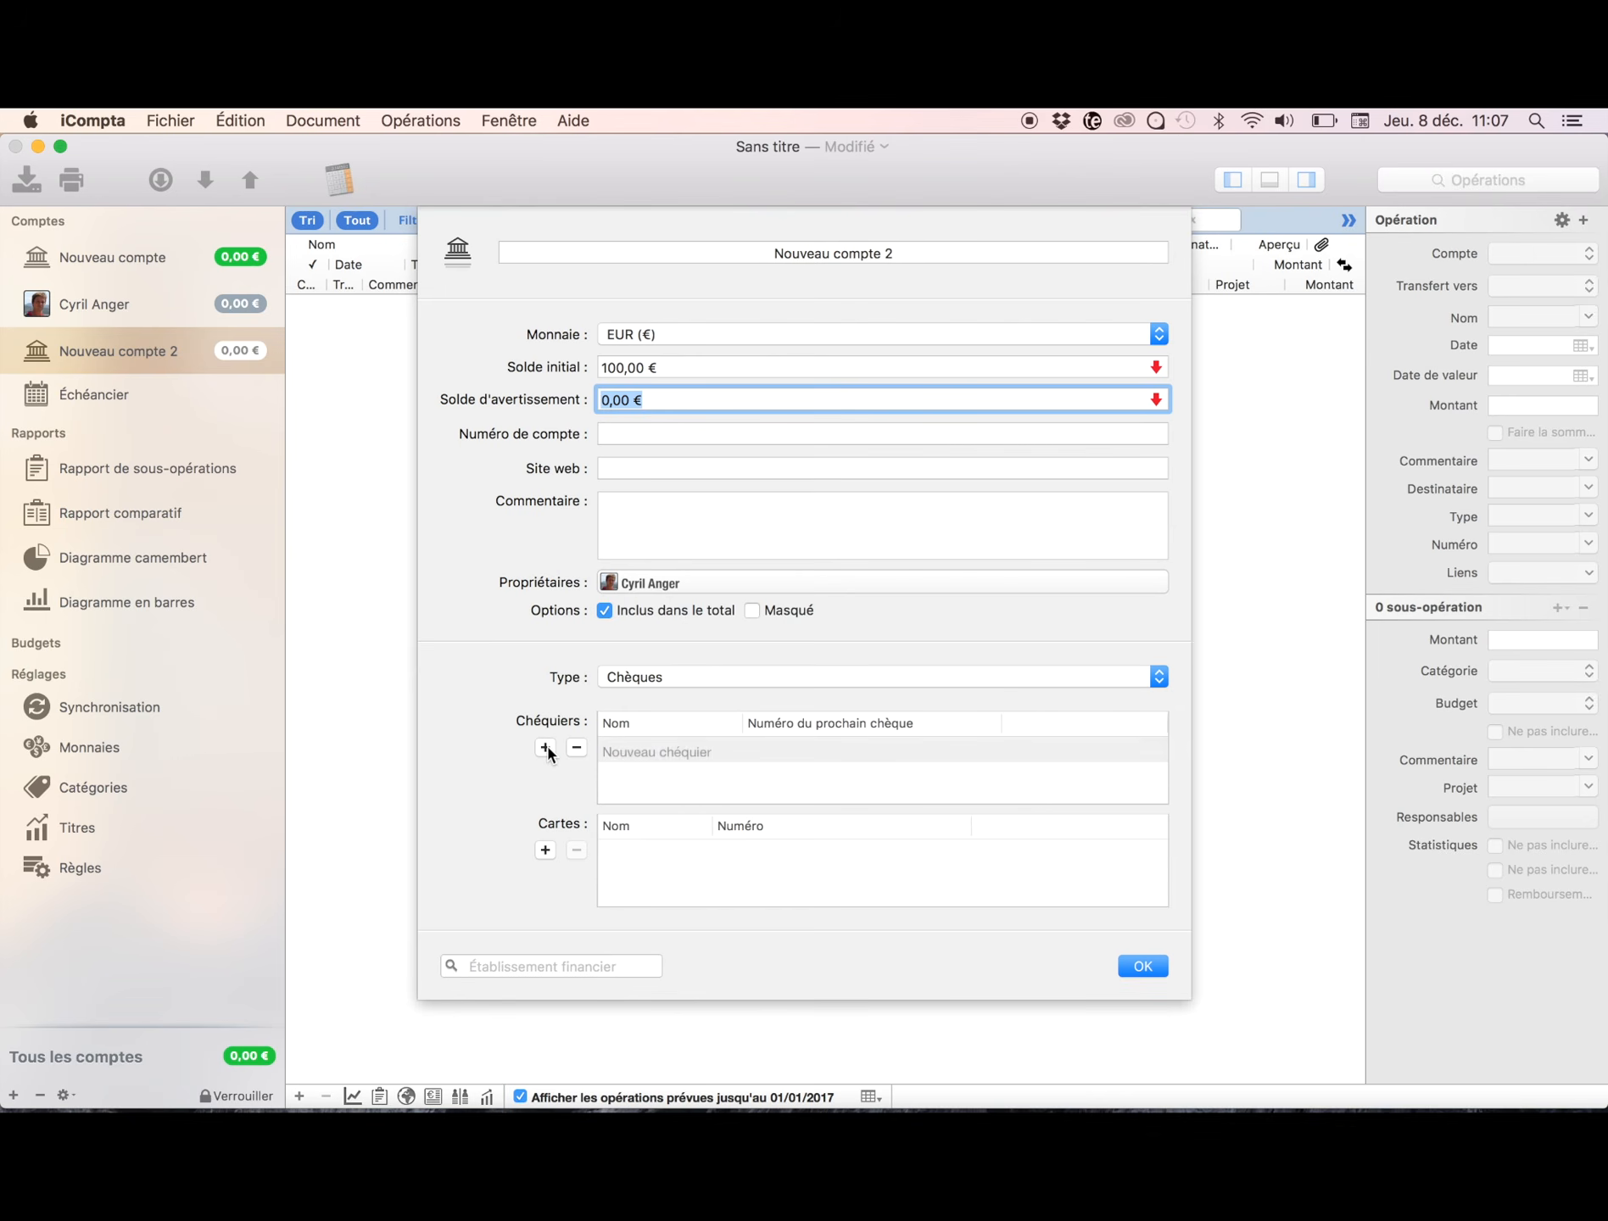
left_click(805, 758)
left_click(893, 766)
type("0000001")
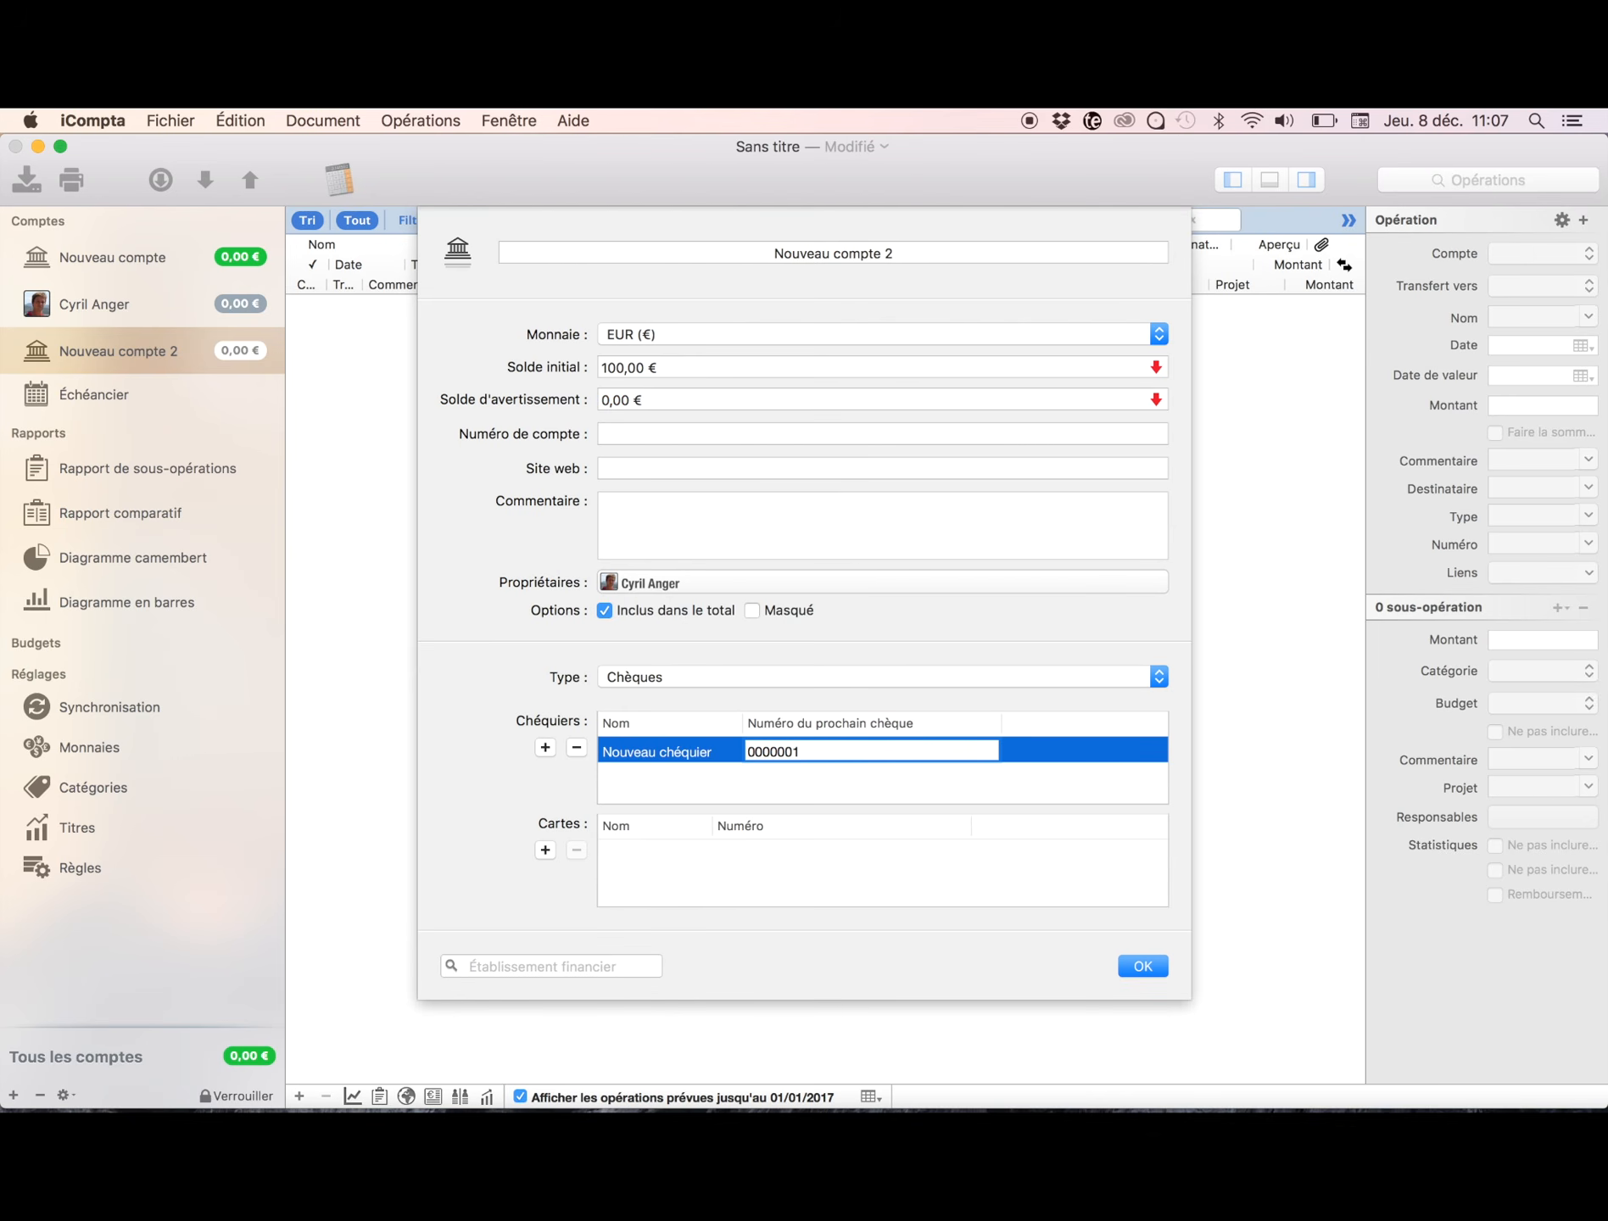
left_click(905, 777)
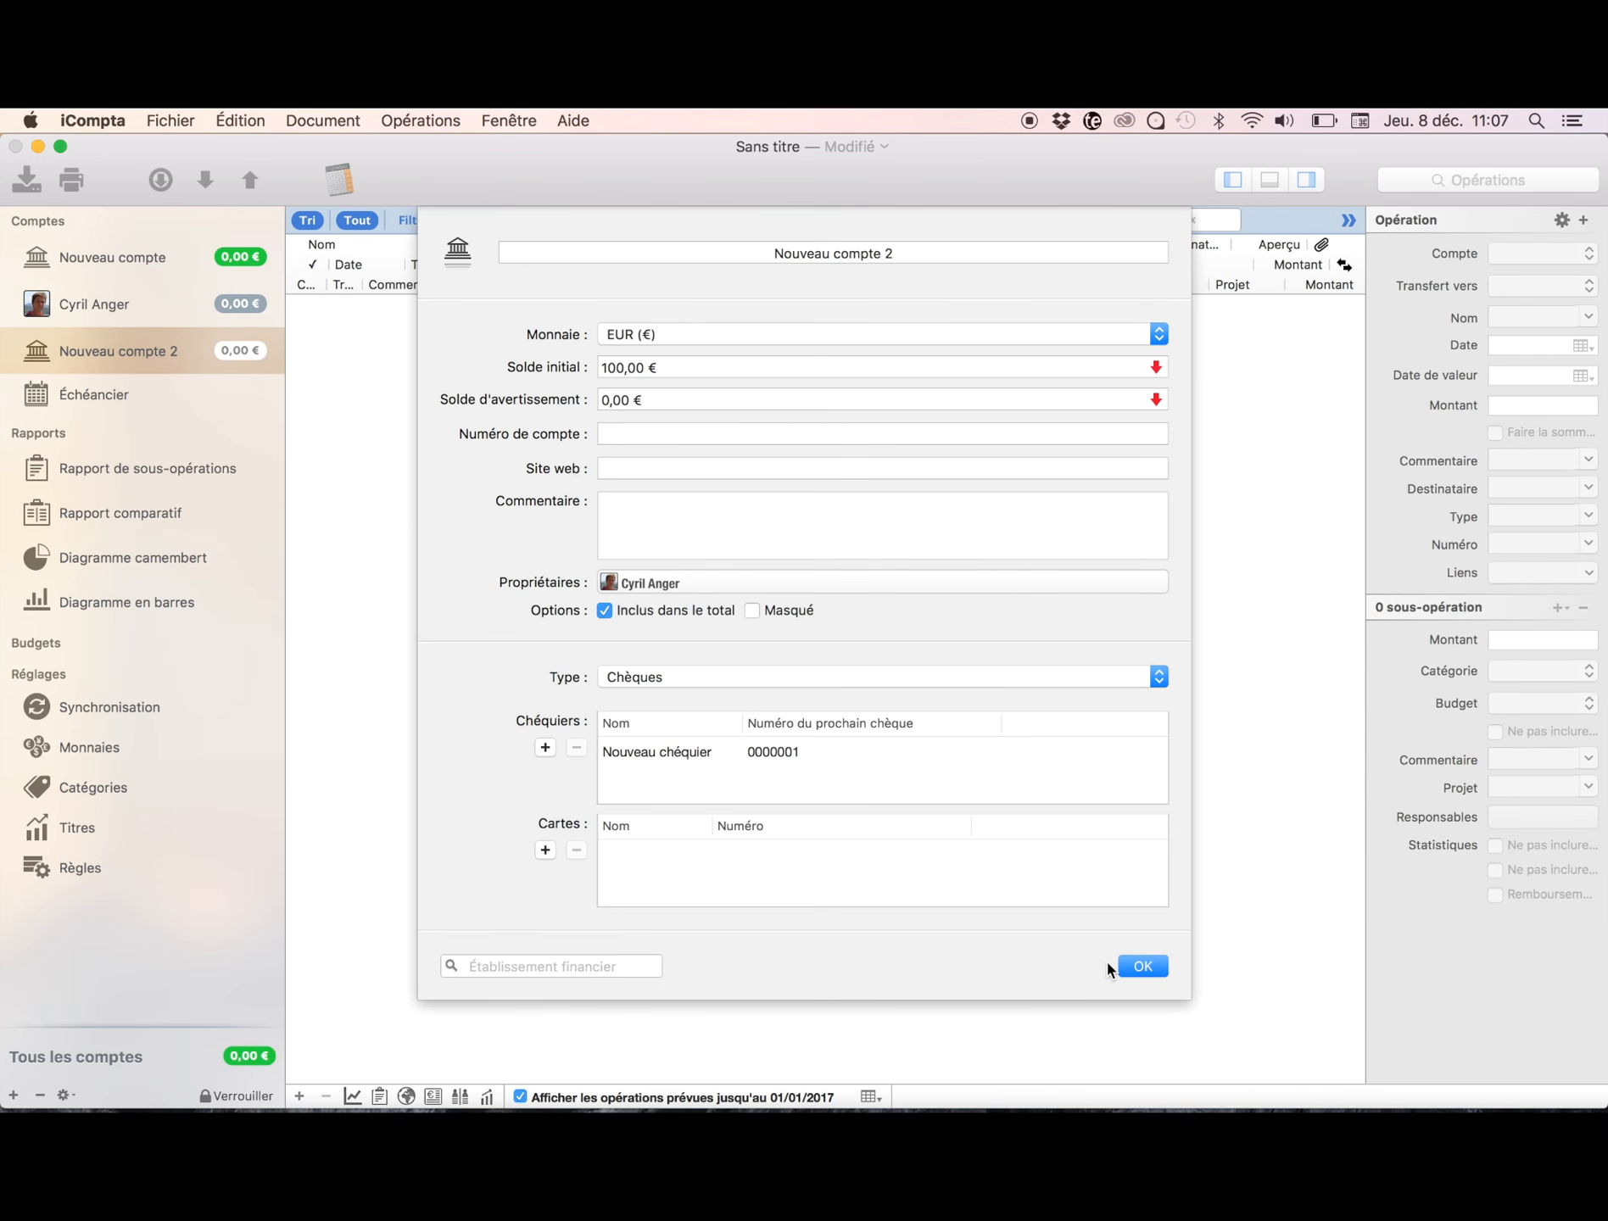
left_click(1145, 967)
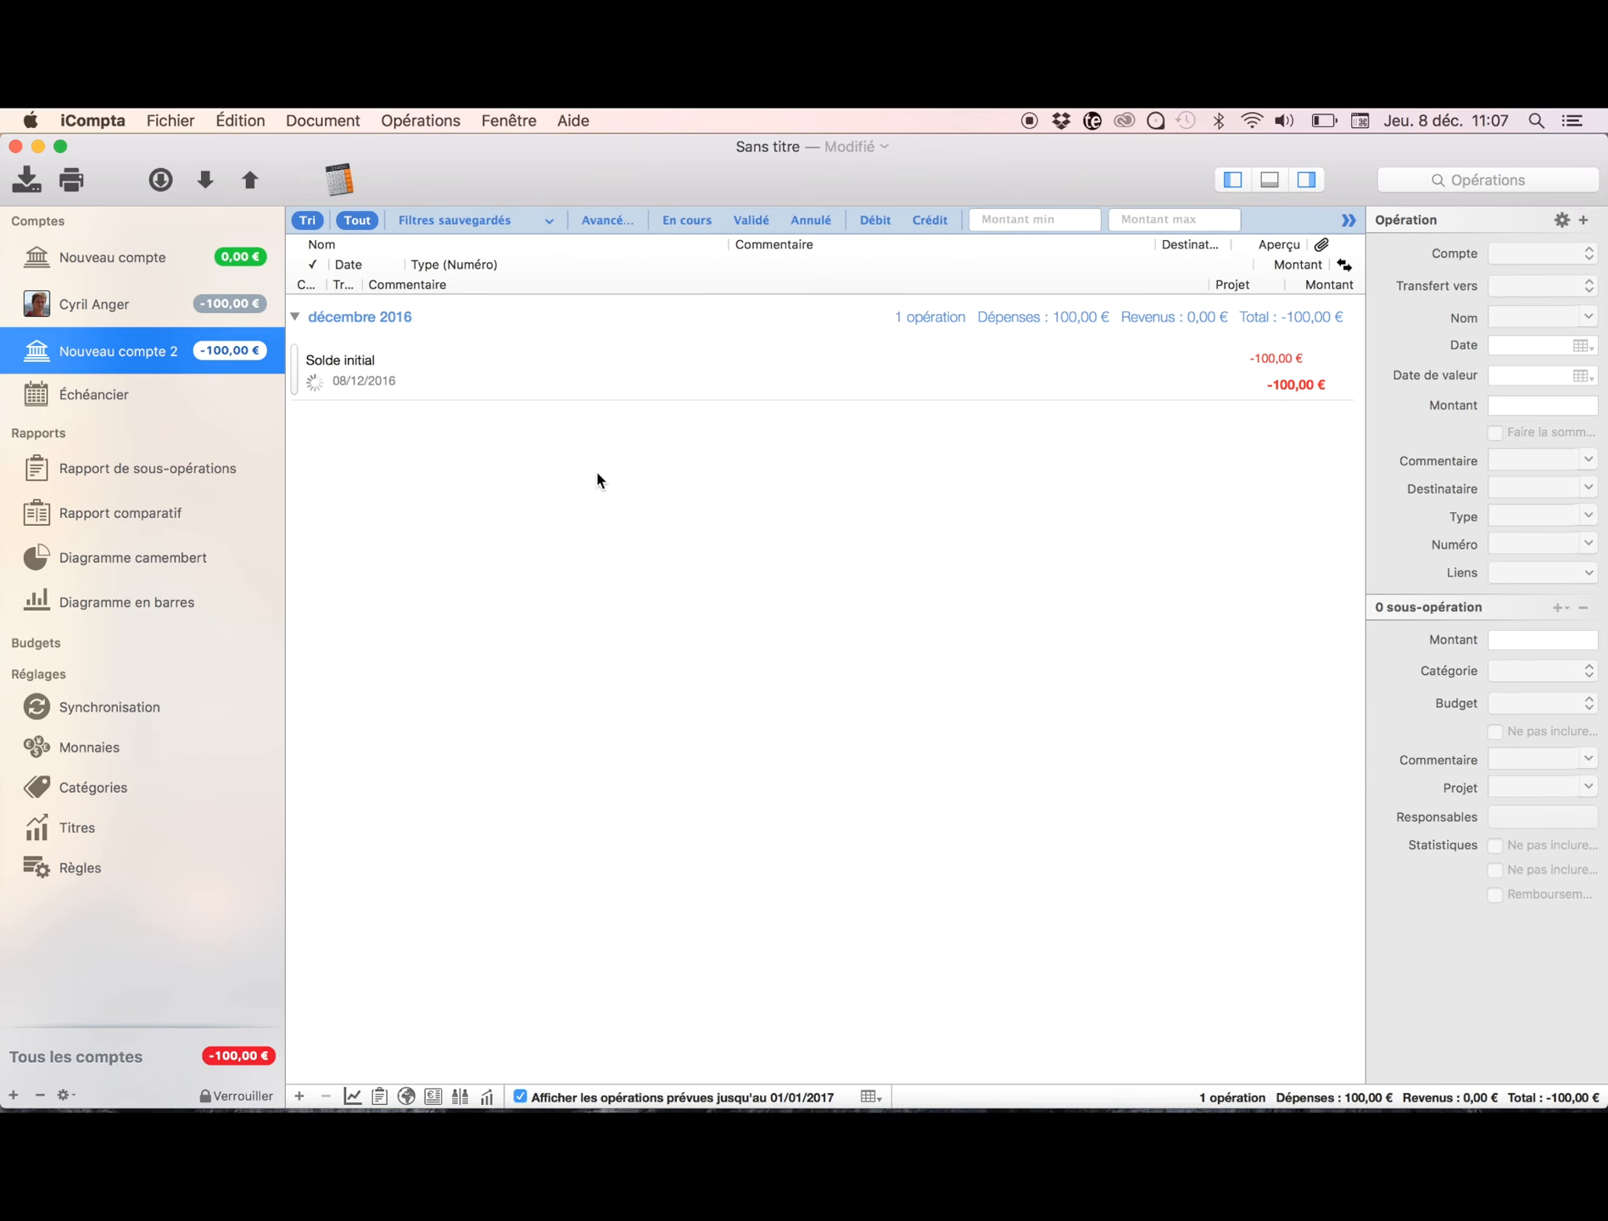
Step: Change the date of the Solde initial operation to 01/01/2016
left_click(369, 380)
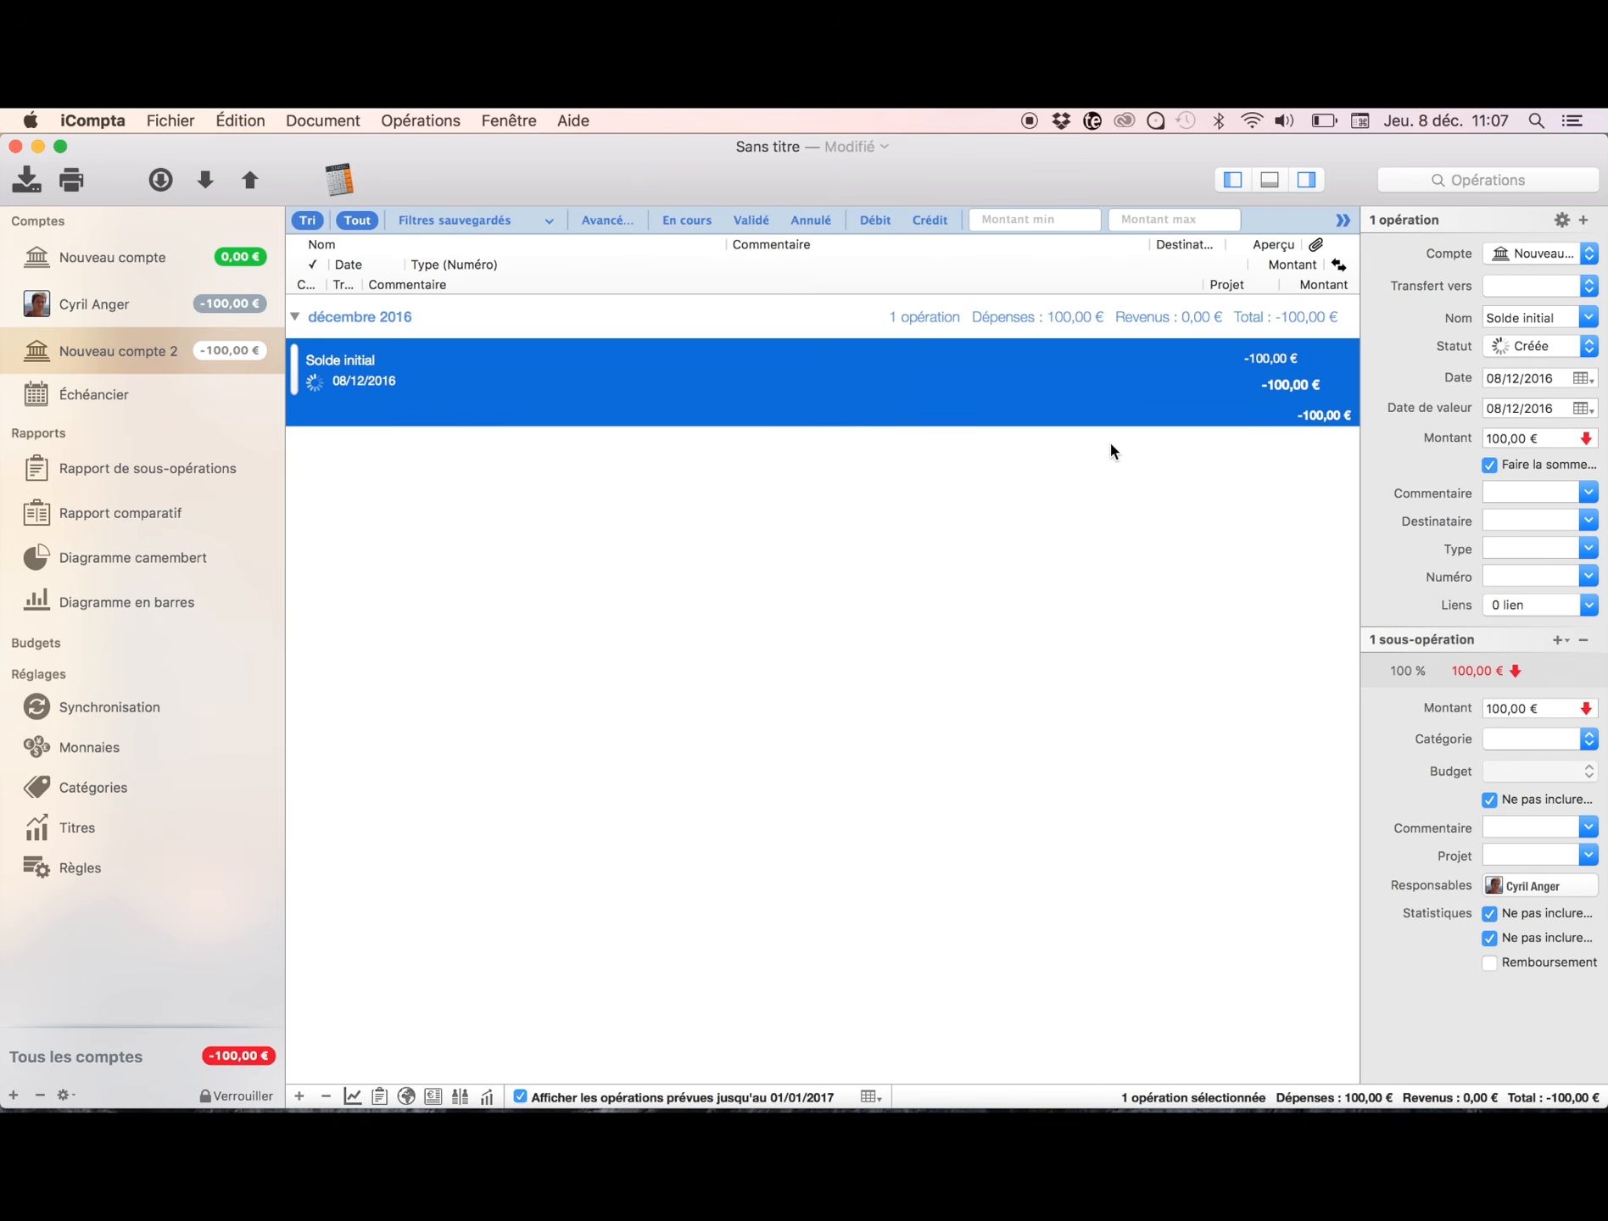
left_click(1505, 376)
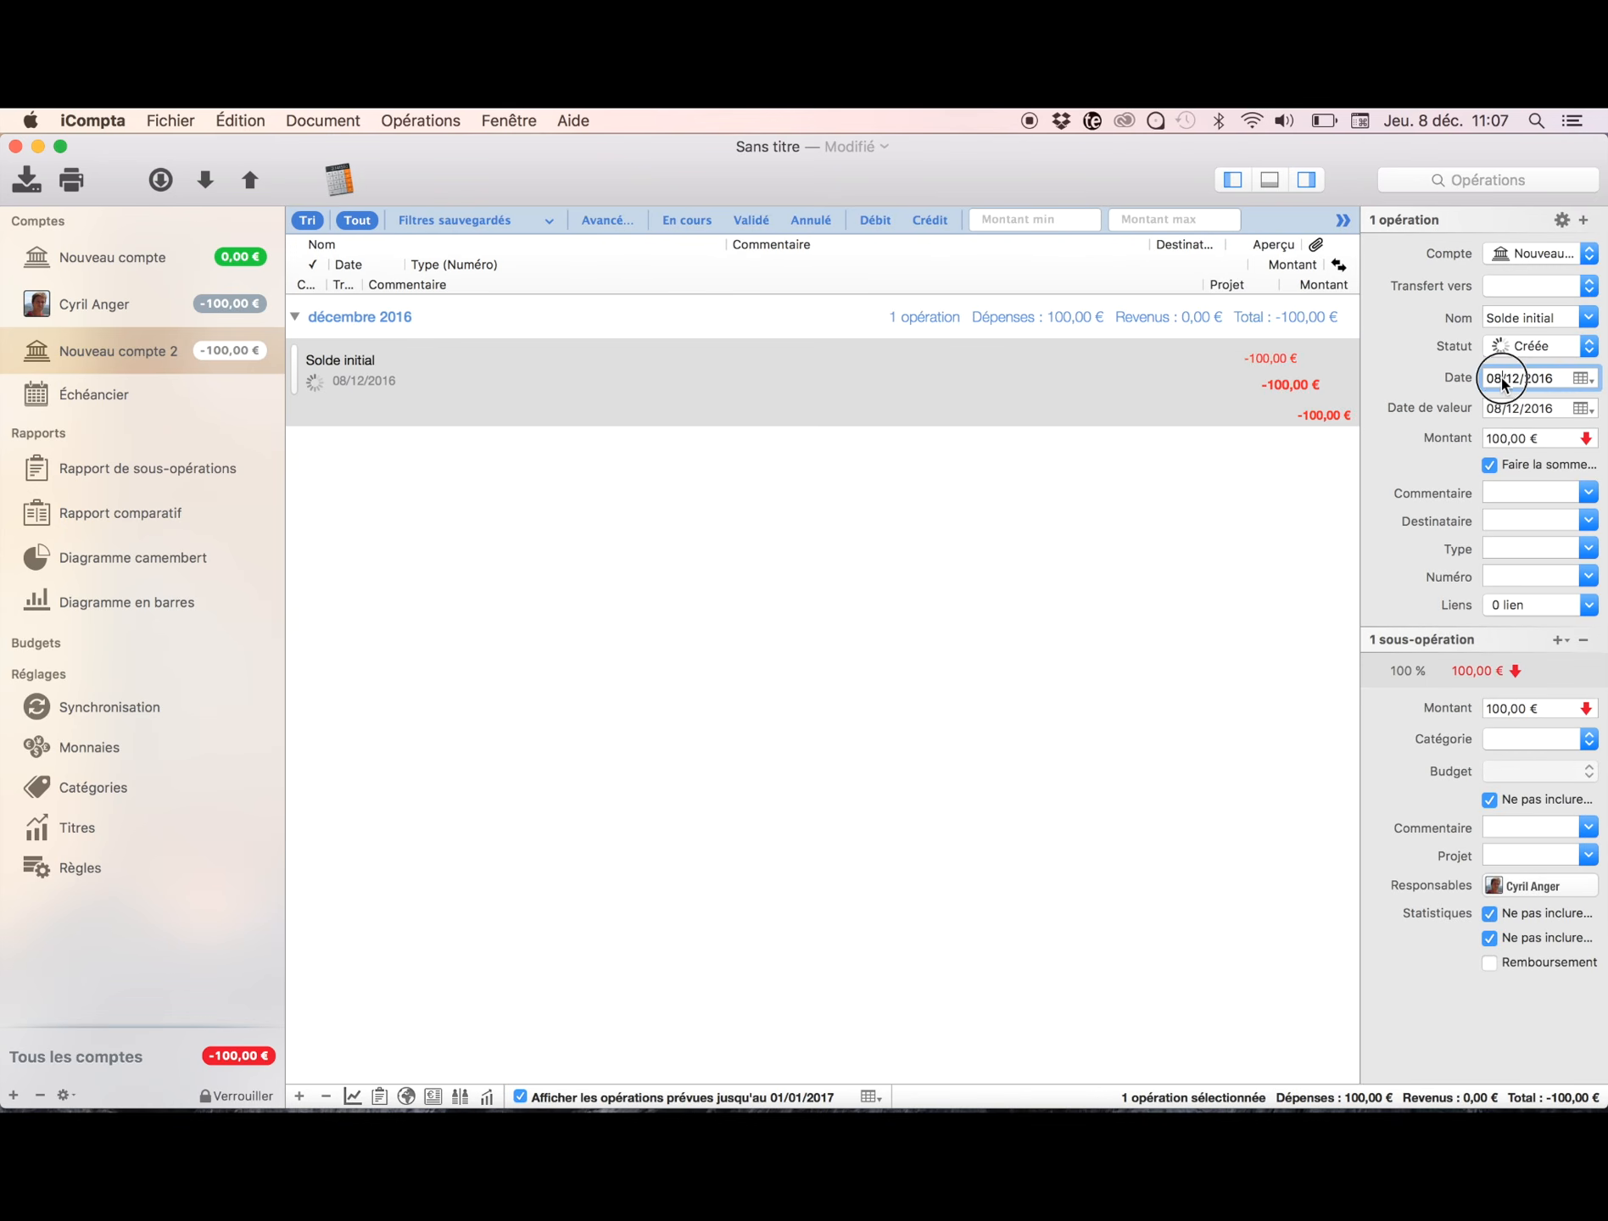
key("BackSpace")
type("1")
key("Right")
key("Right")
key("Right")
key("BackSpace")
key("BackSpace")
type("01")
key("Return")
left_click(1086, 642)
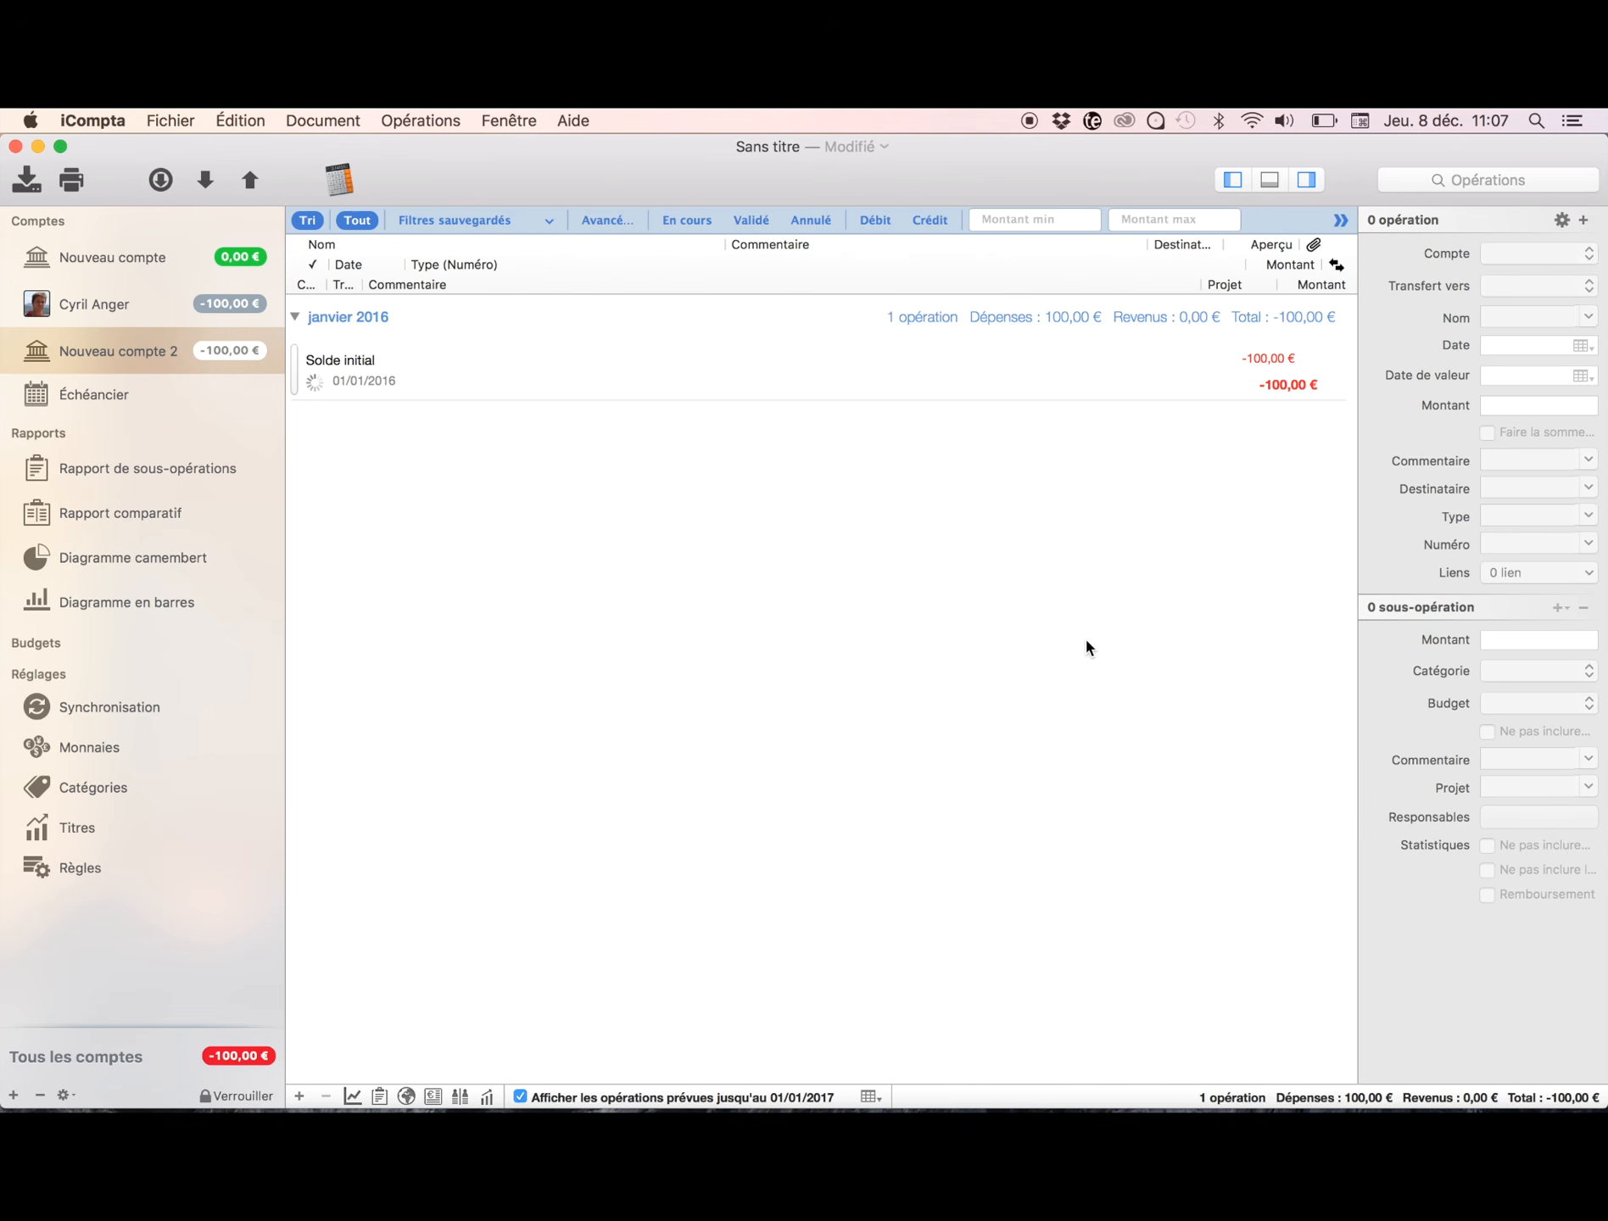
left_click(437, 121)
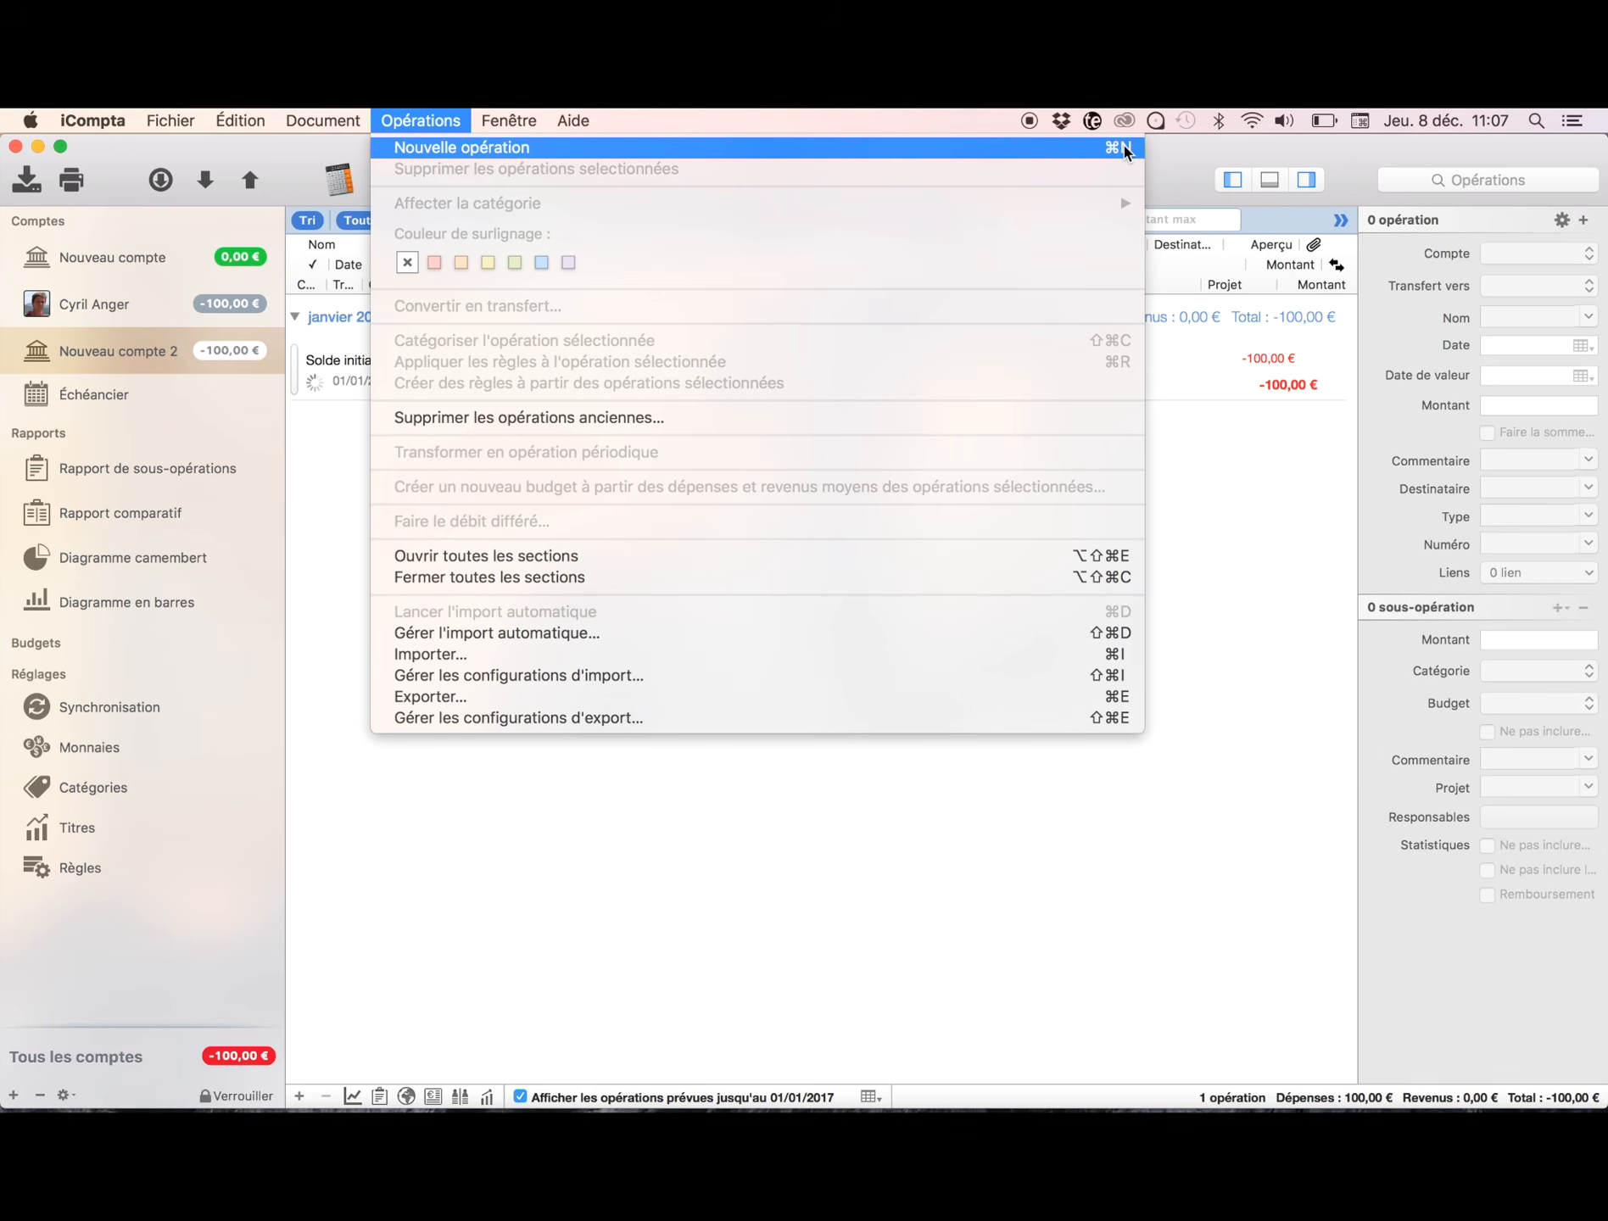
left_click(1294, 540)
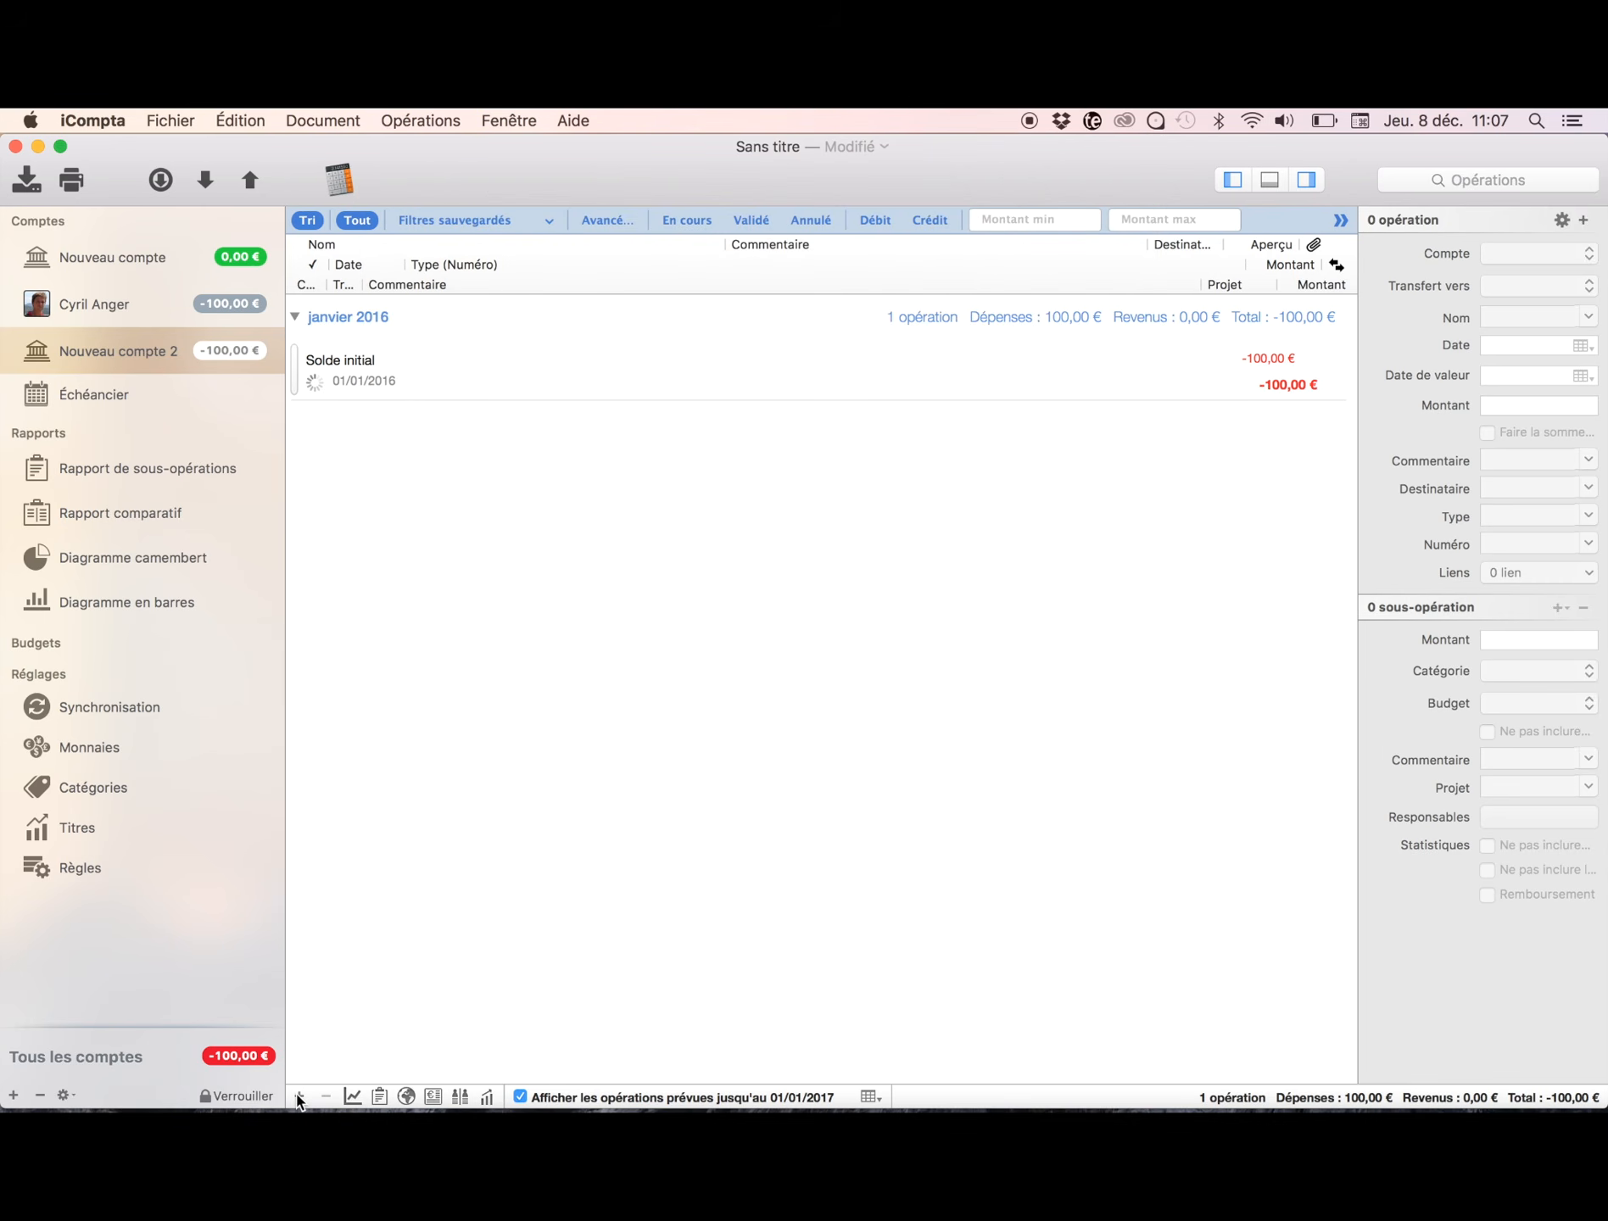
Step: Create a new operation named Supermarché in this account and date it 01/12/2016
left_click(1582, 221)
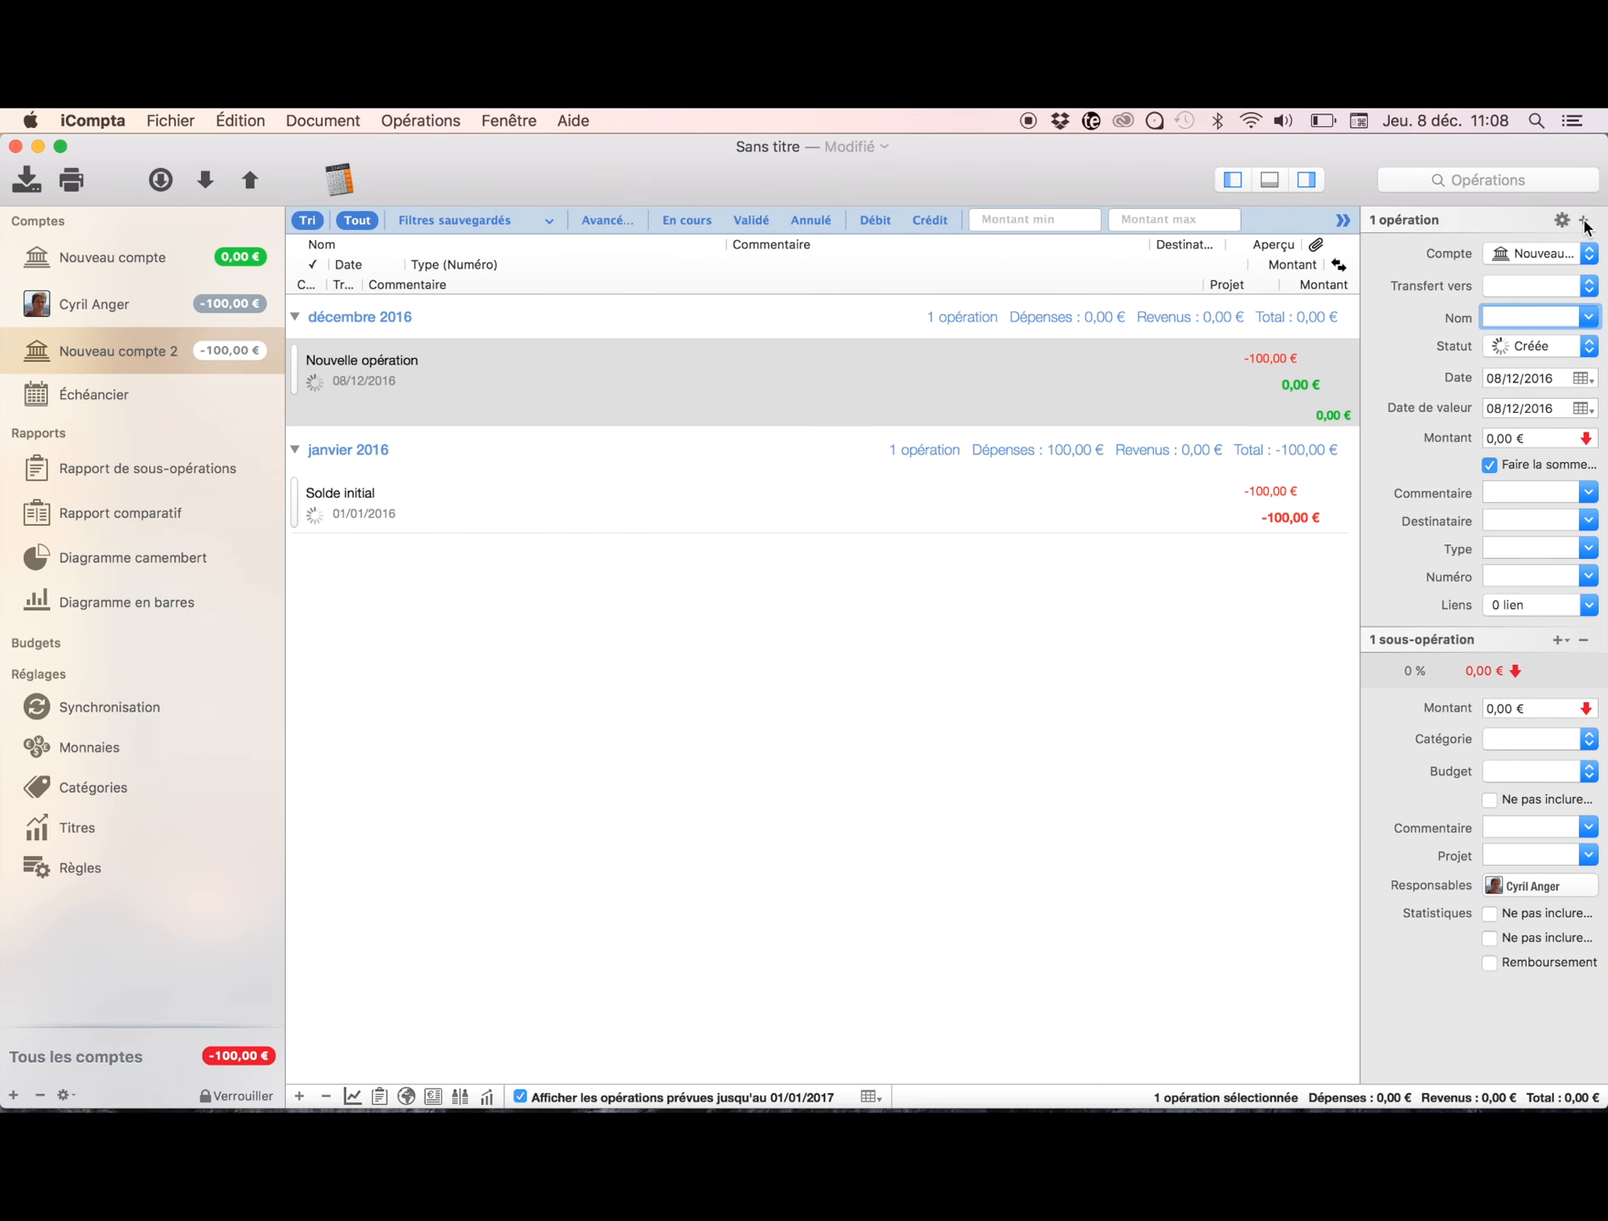
type("Supermarché")
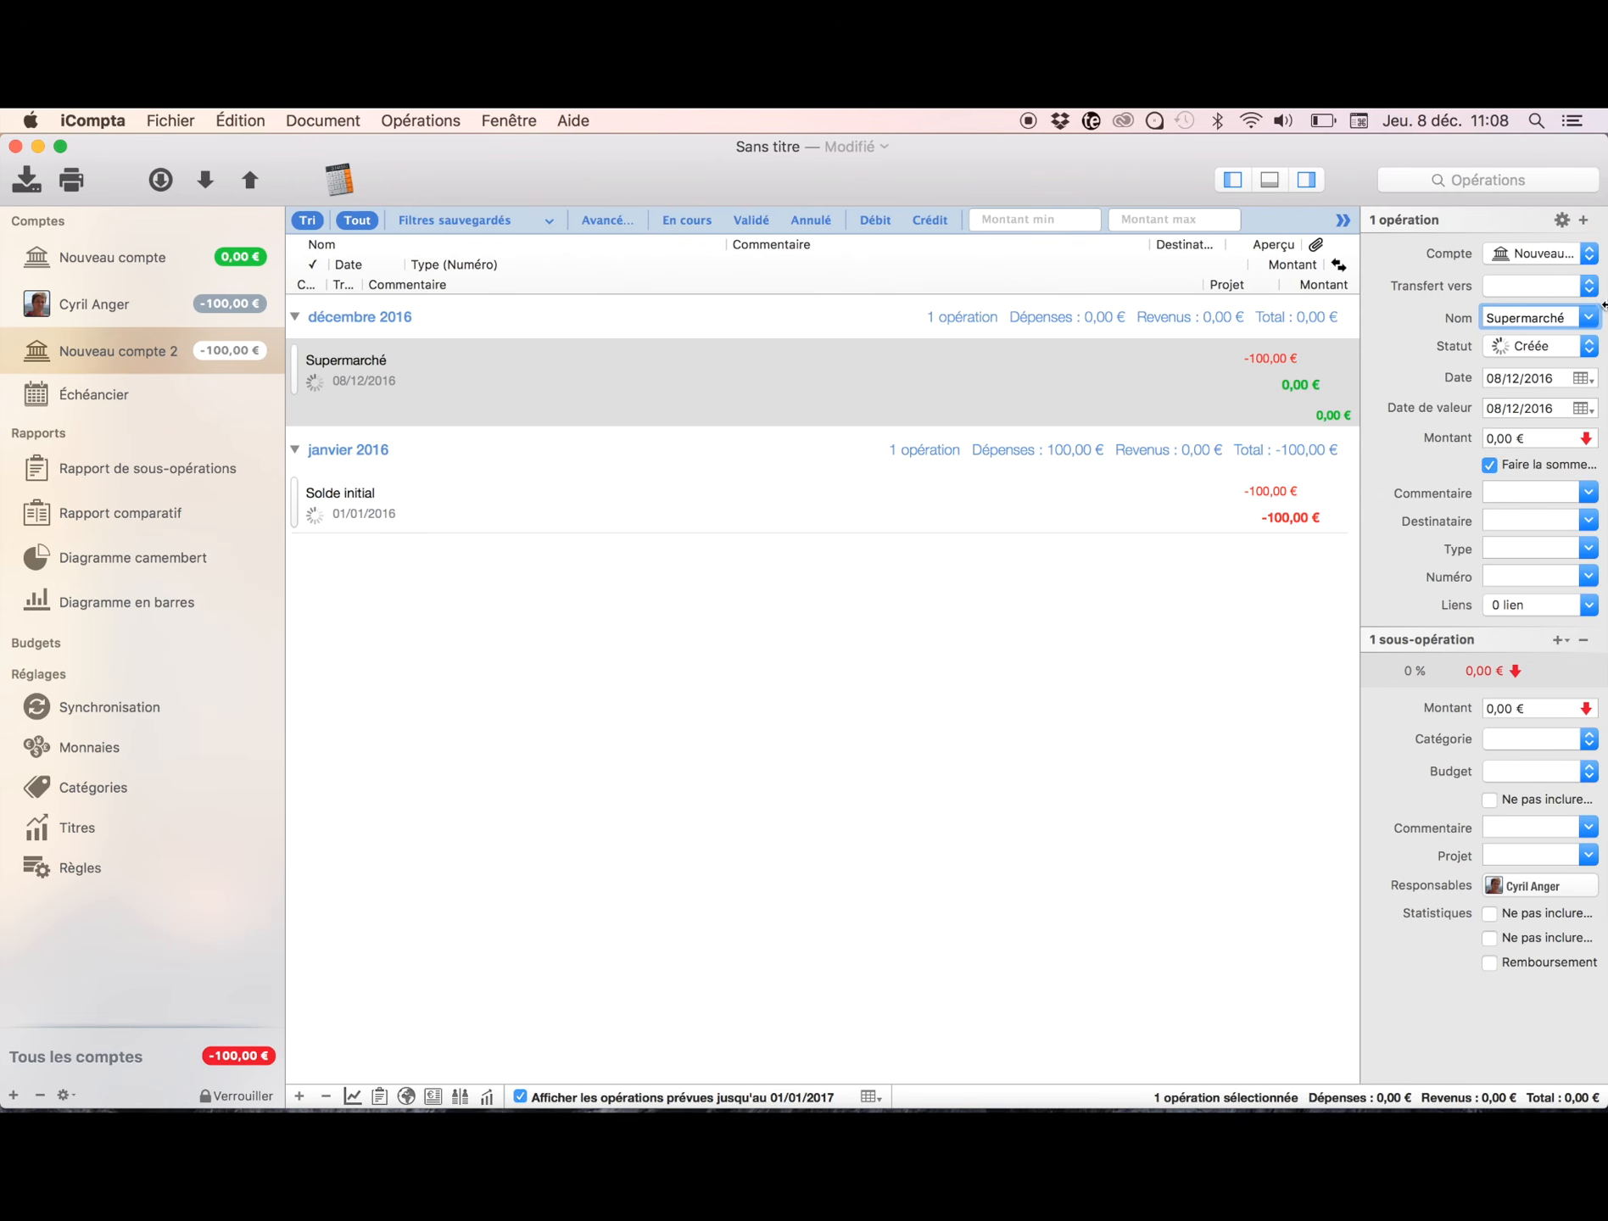
left_click(1580, 378)
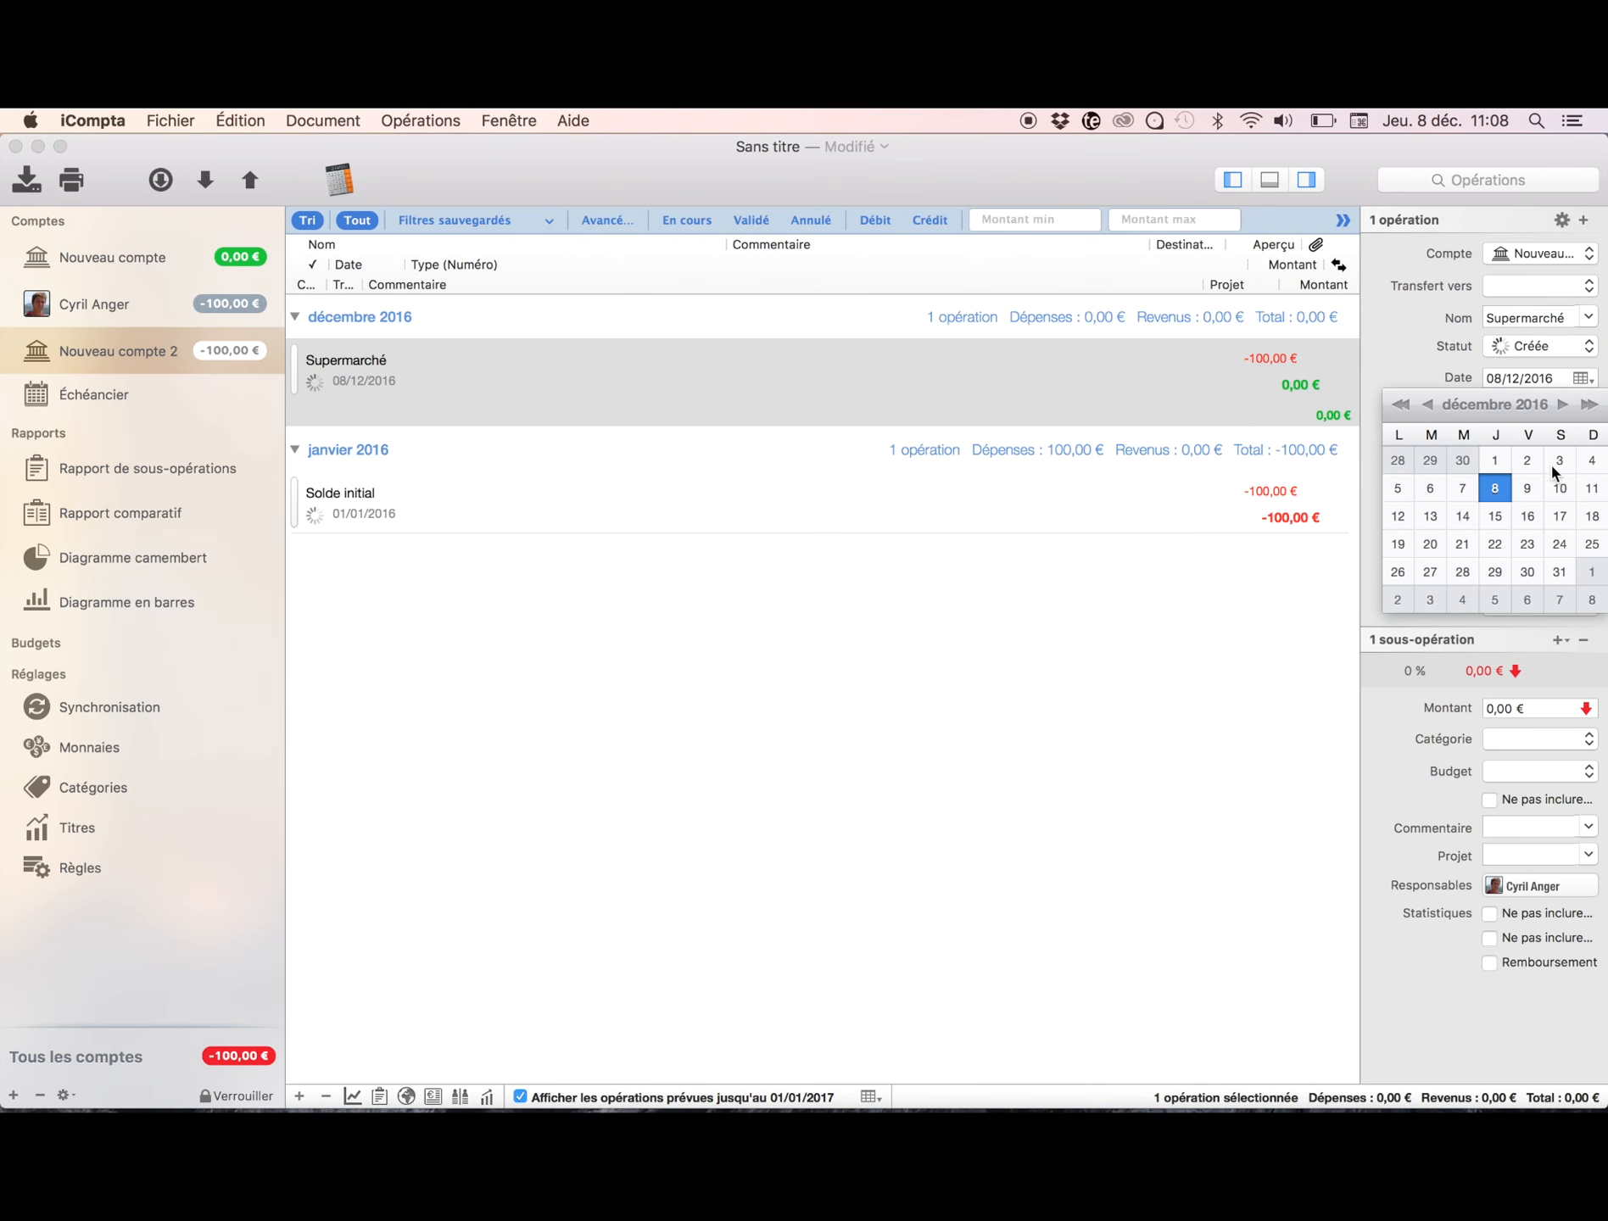
left_click(1495, 462)
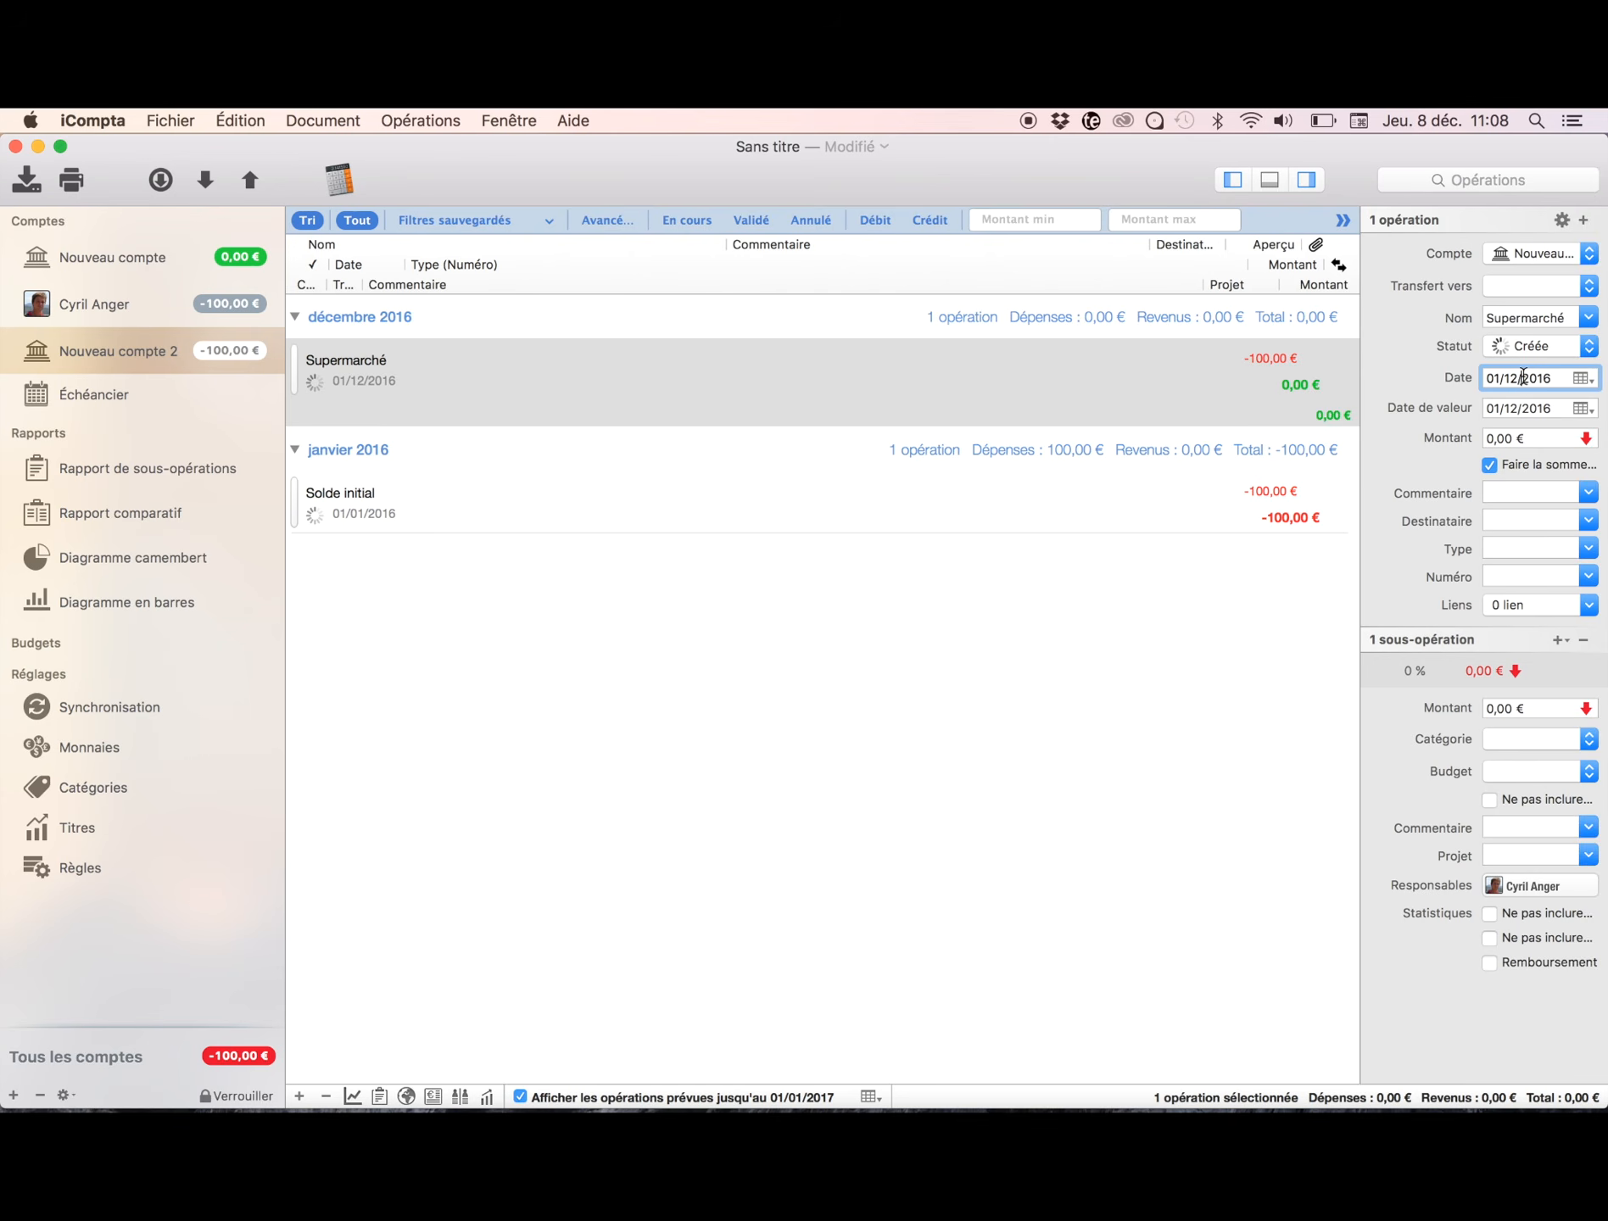
Step: Change the Supermarché operation's date to 14/02/2016
key("super+a")
type("01")
key("Return")
type("1402")
key("Return")
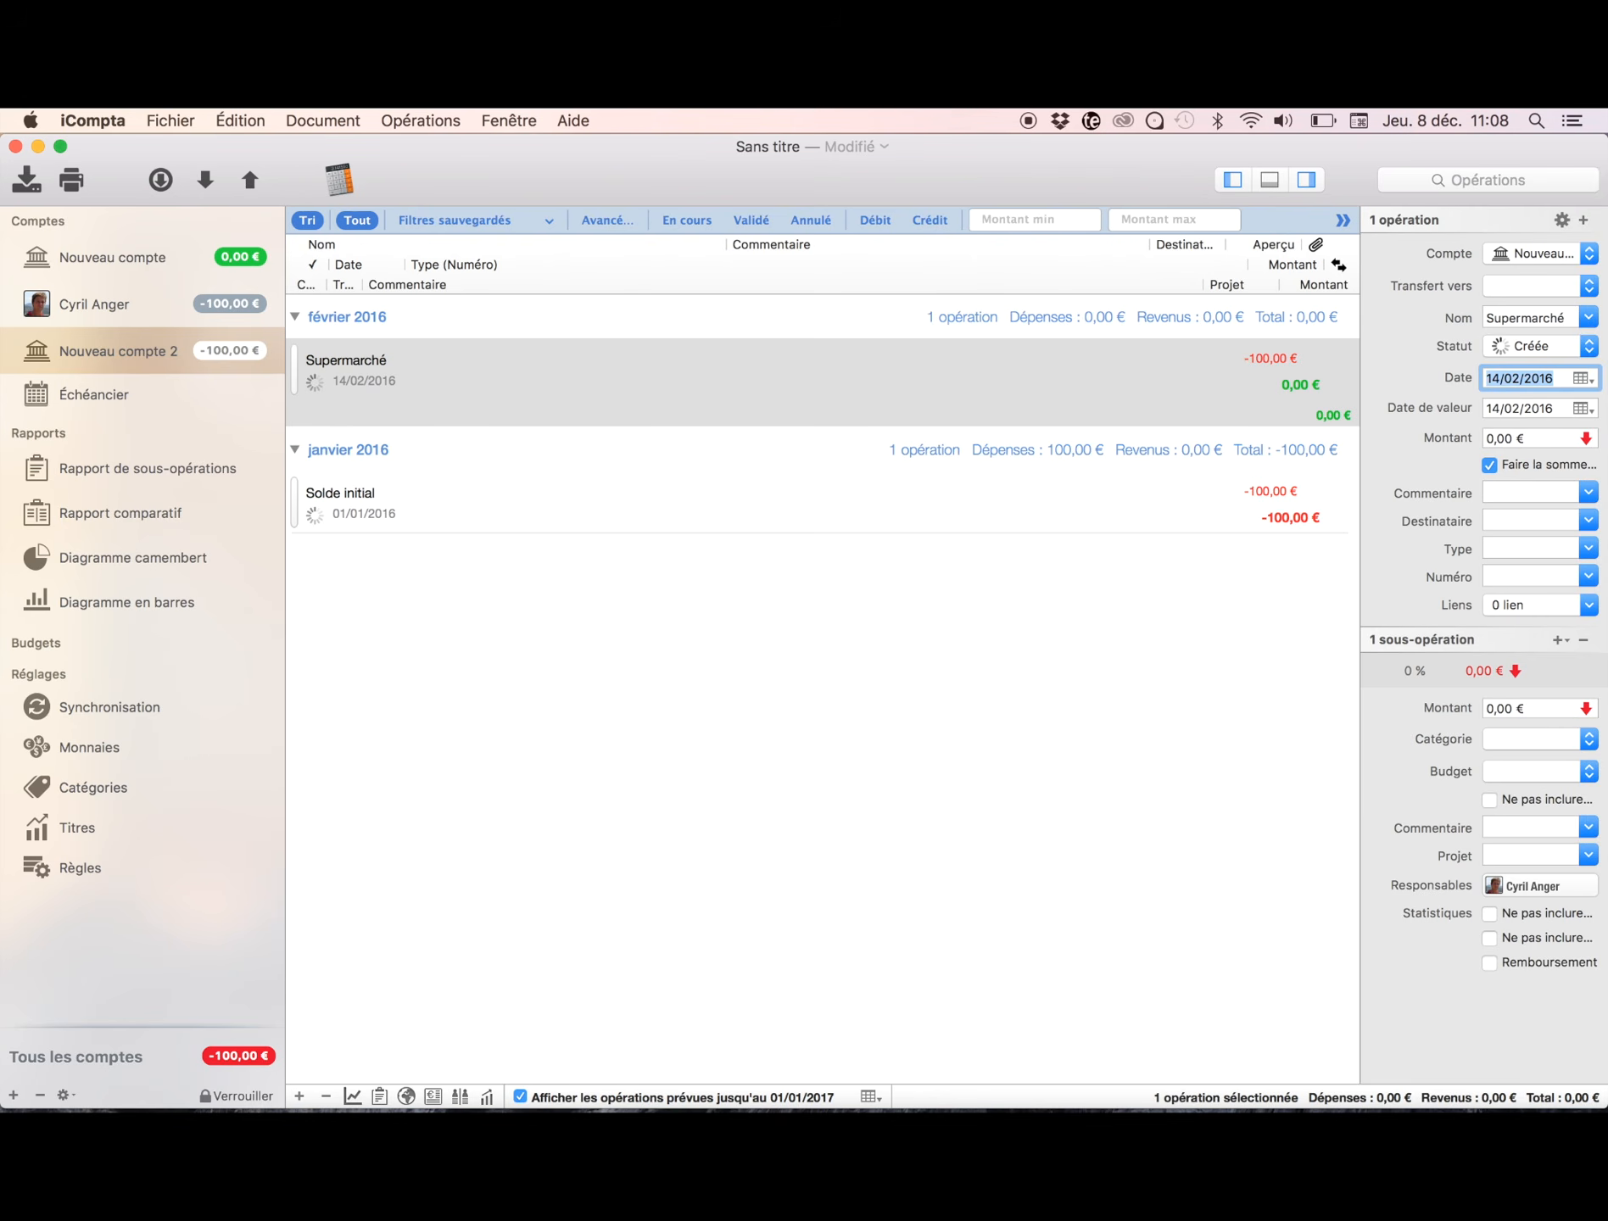
Step: Try shifting the Supermarché operation's date forward and back in small and larger increments
key("Up")
key("Up")
key("Down")
key("Down")
key("alt+Up")
key("alt+Up")
key("alt+Up")
key("alt+Down")
key("alt+Down")
key("alt+Down")
Step: Set the Supermarché operation's date back to 01/12/2016
key("super+a")
type("0110")
key("BackSpace")
key("BackSpace")
type("12")
key("Return")
Step: Set the Supermarché operation's amount to 100 € and its recipient to Leclerc
left_click(1490, 439)
type("10")
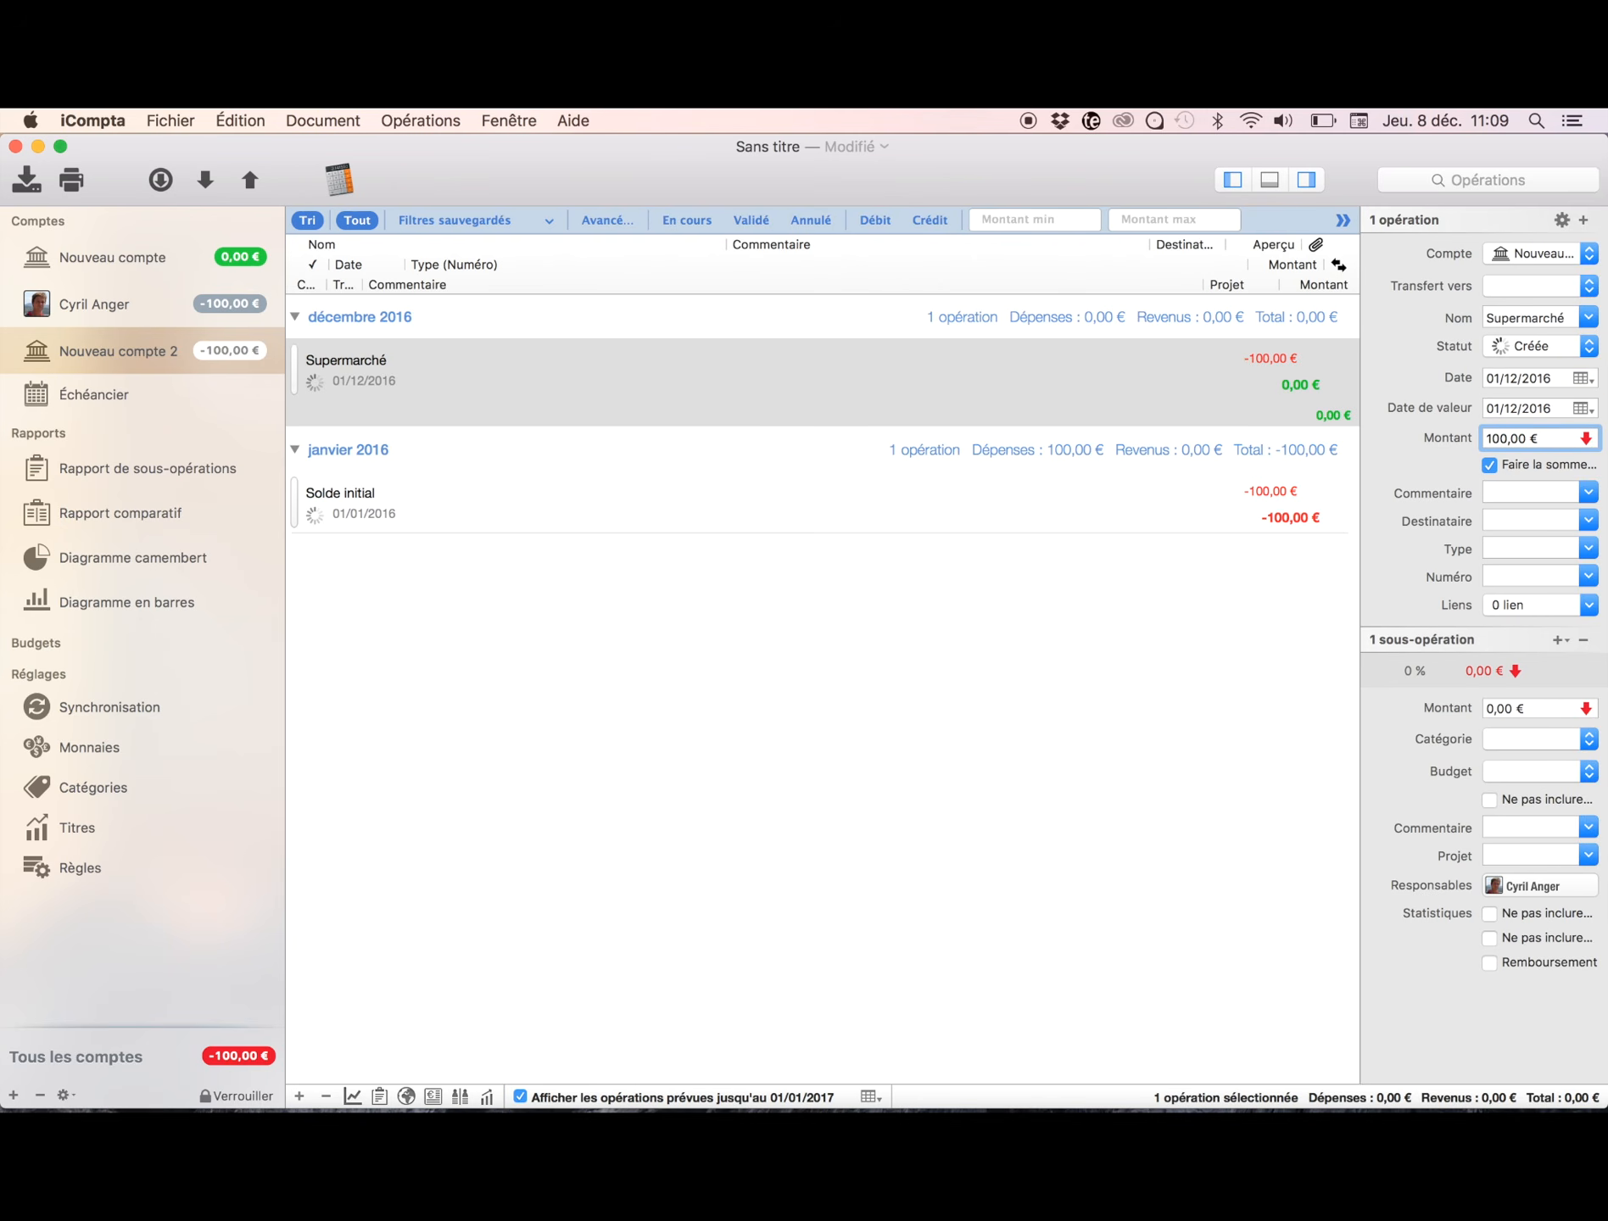
left_click(1519, 495)
key("Tab")
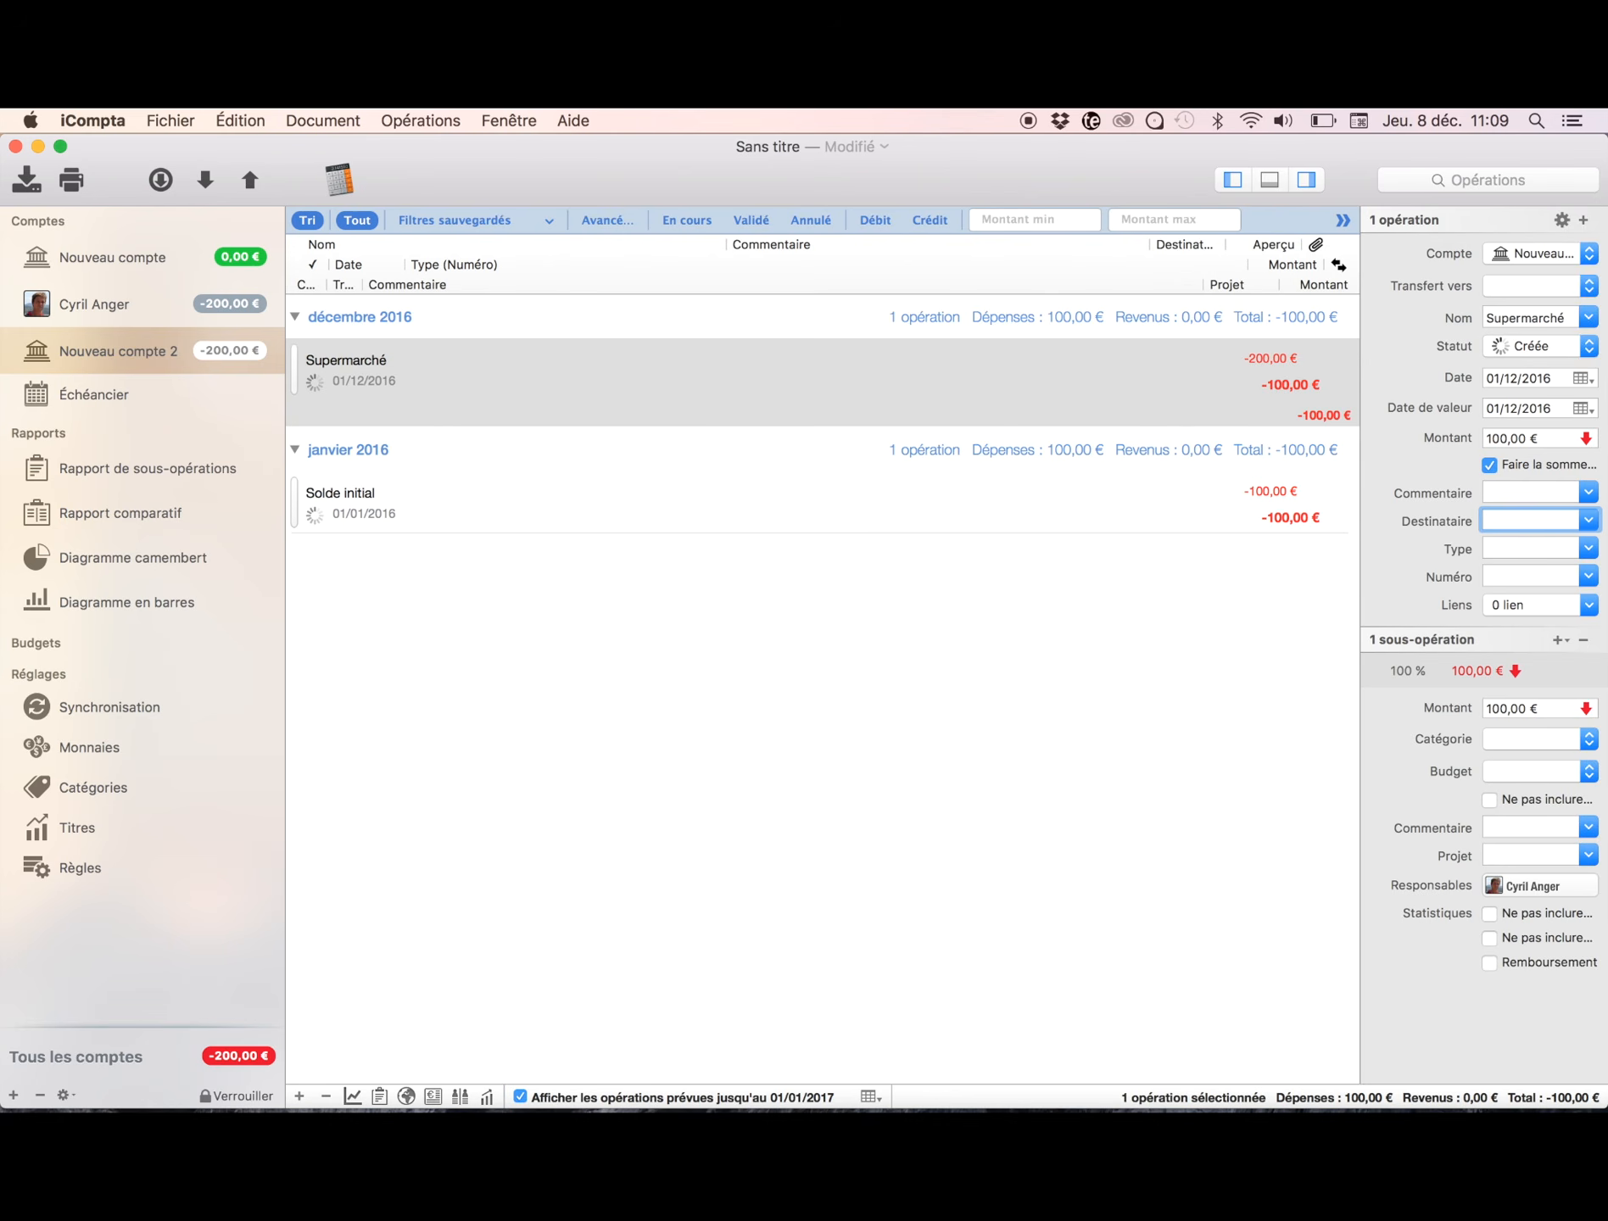
type("Leclerc")
key("Tab")
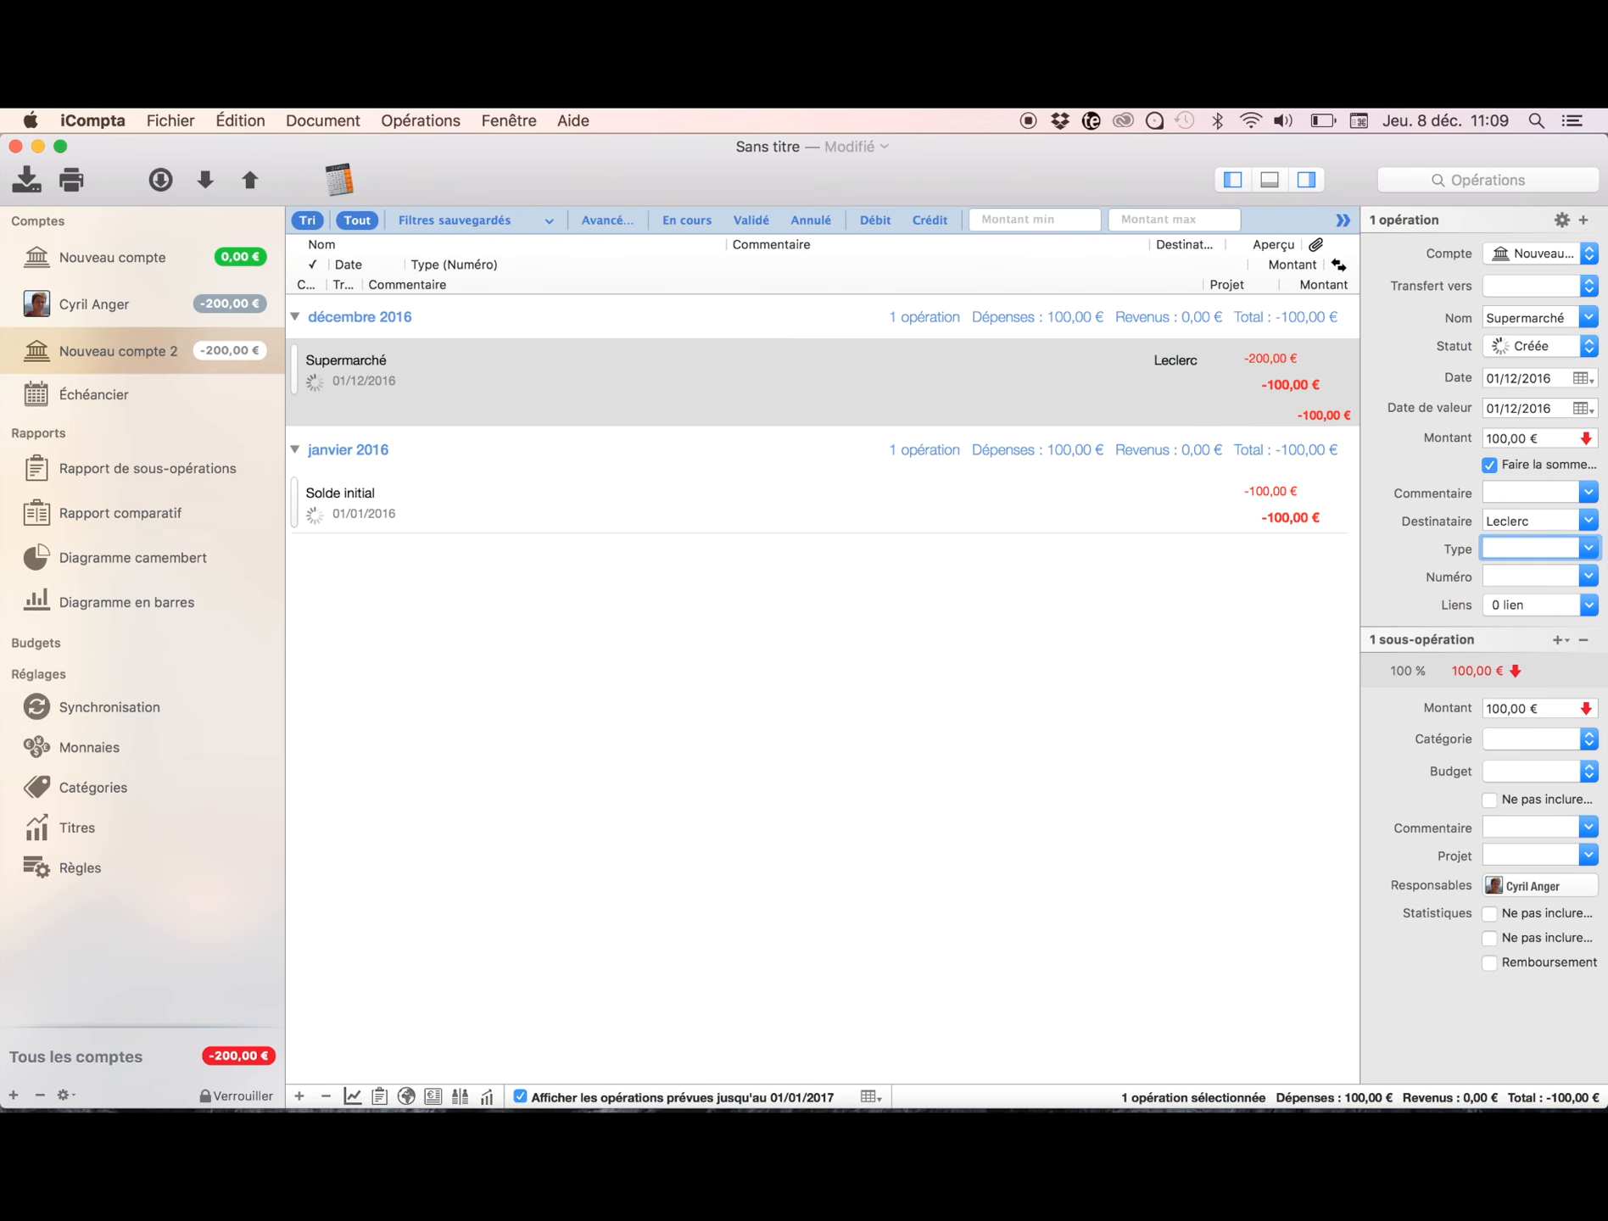
Step: Set the Supermarché operation's type to CB and assign it to the Courses category
type("CB")
left_click(1541, 737)
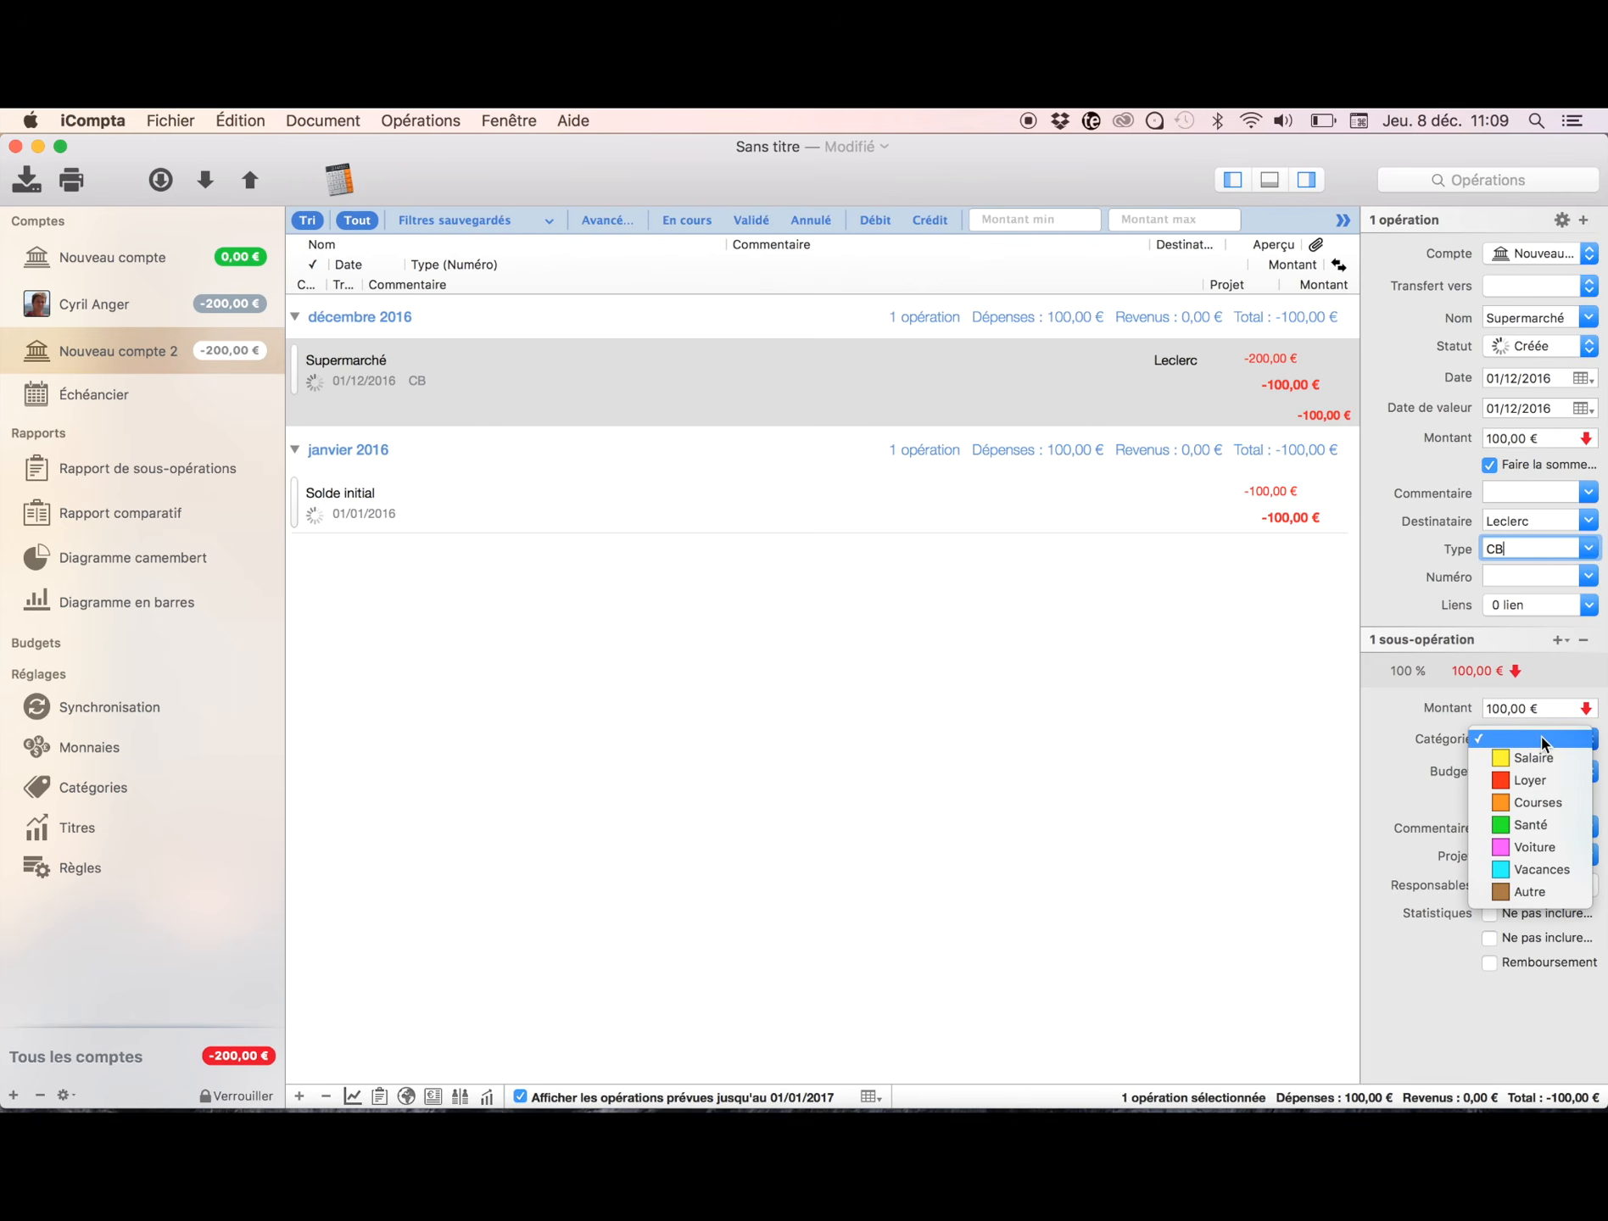
left_click(1531, 803)
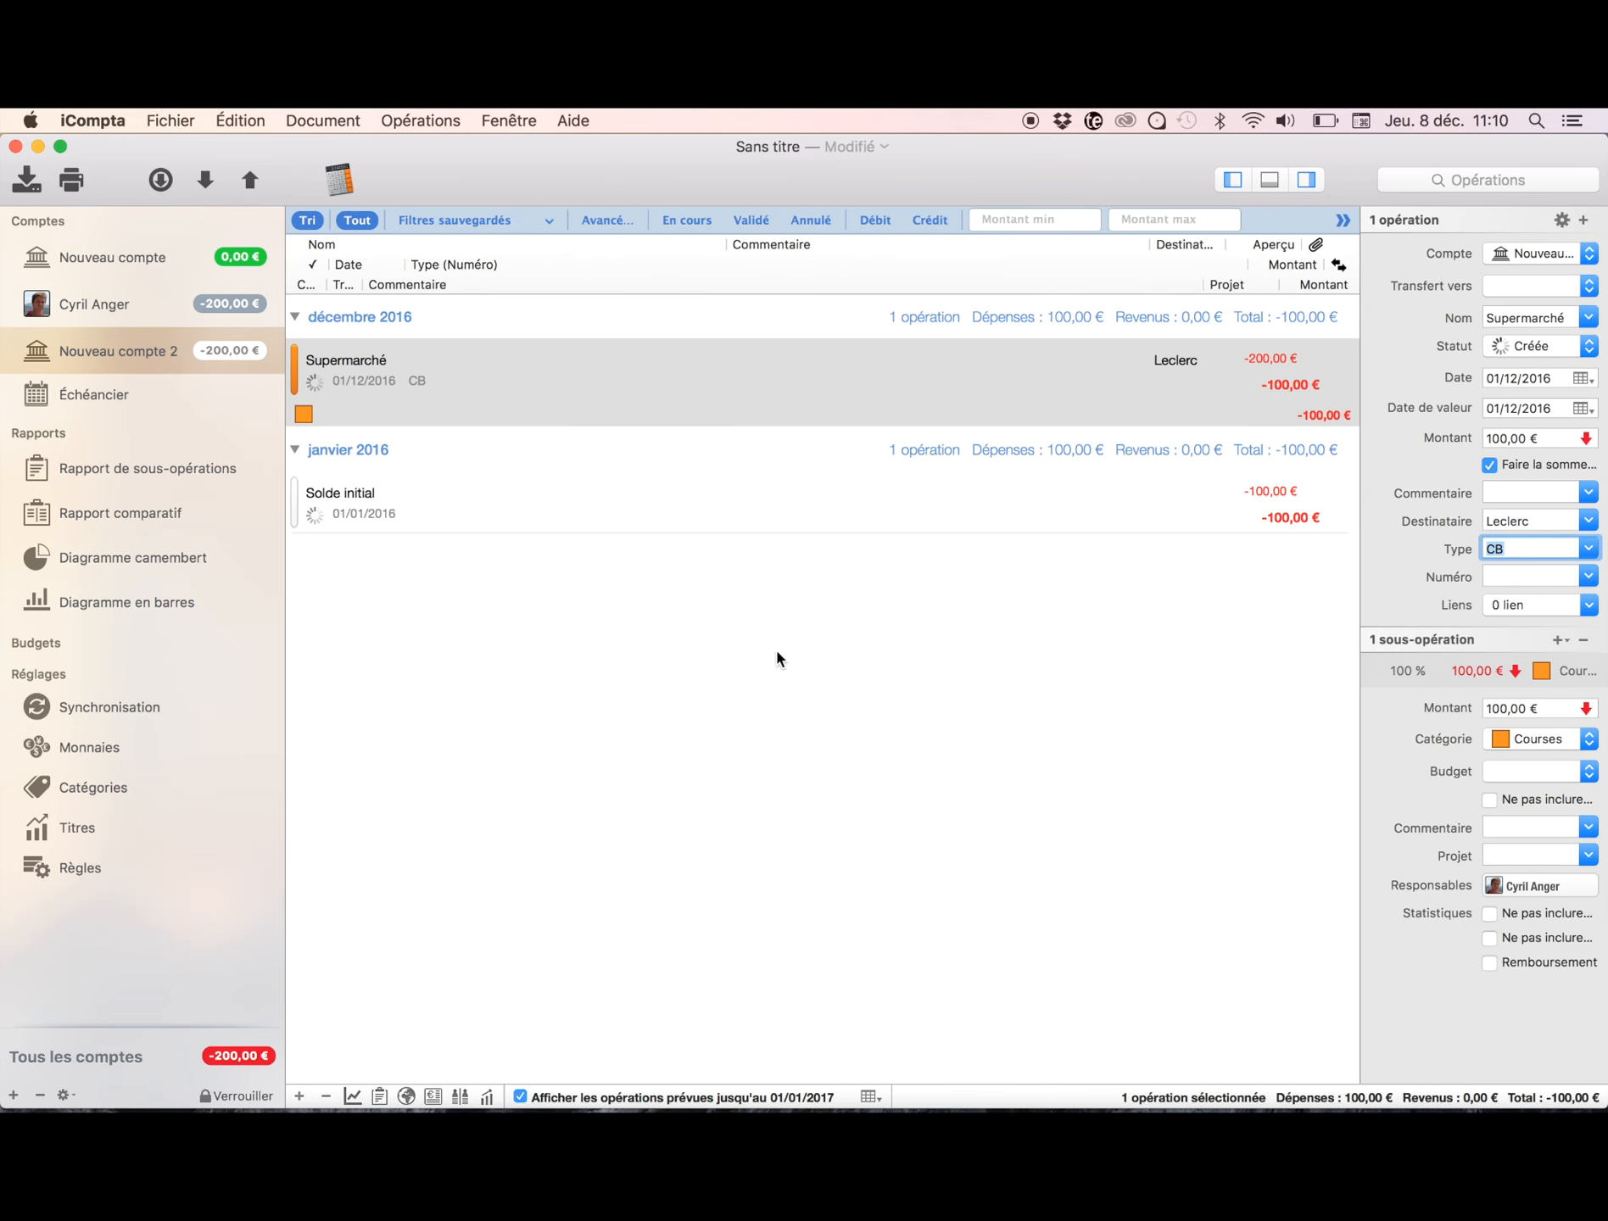
Step: Add a new category named Alimentation to the category list
left_click(167, 781)
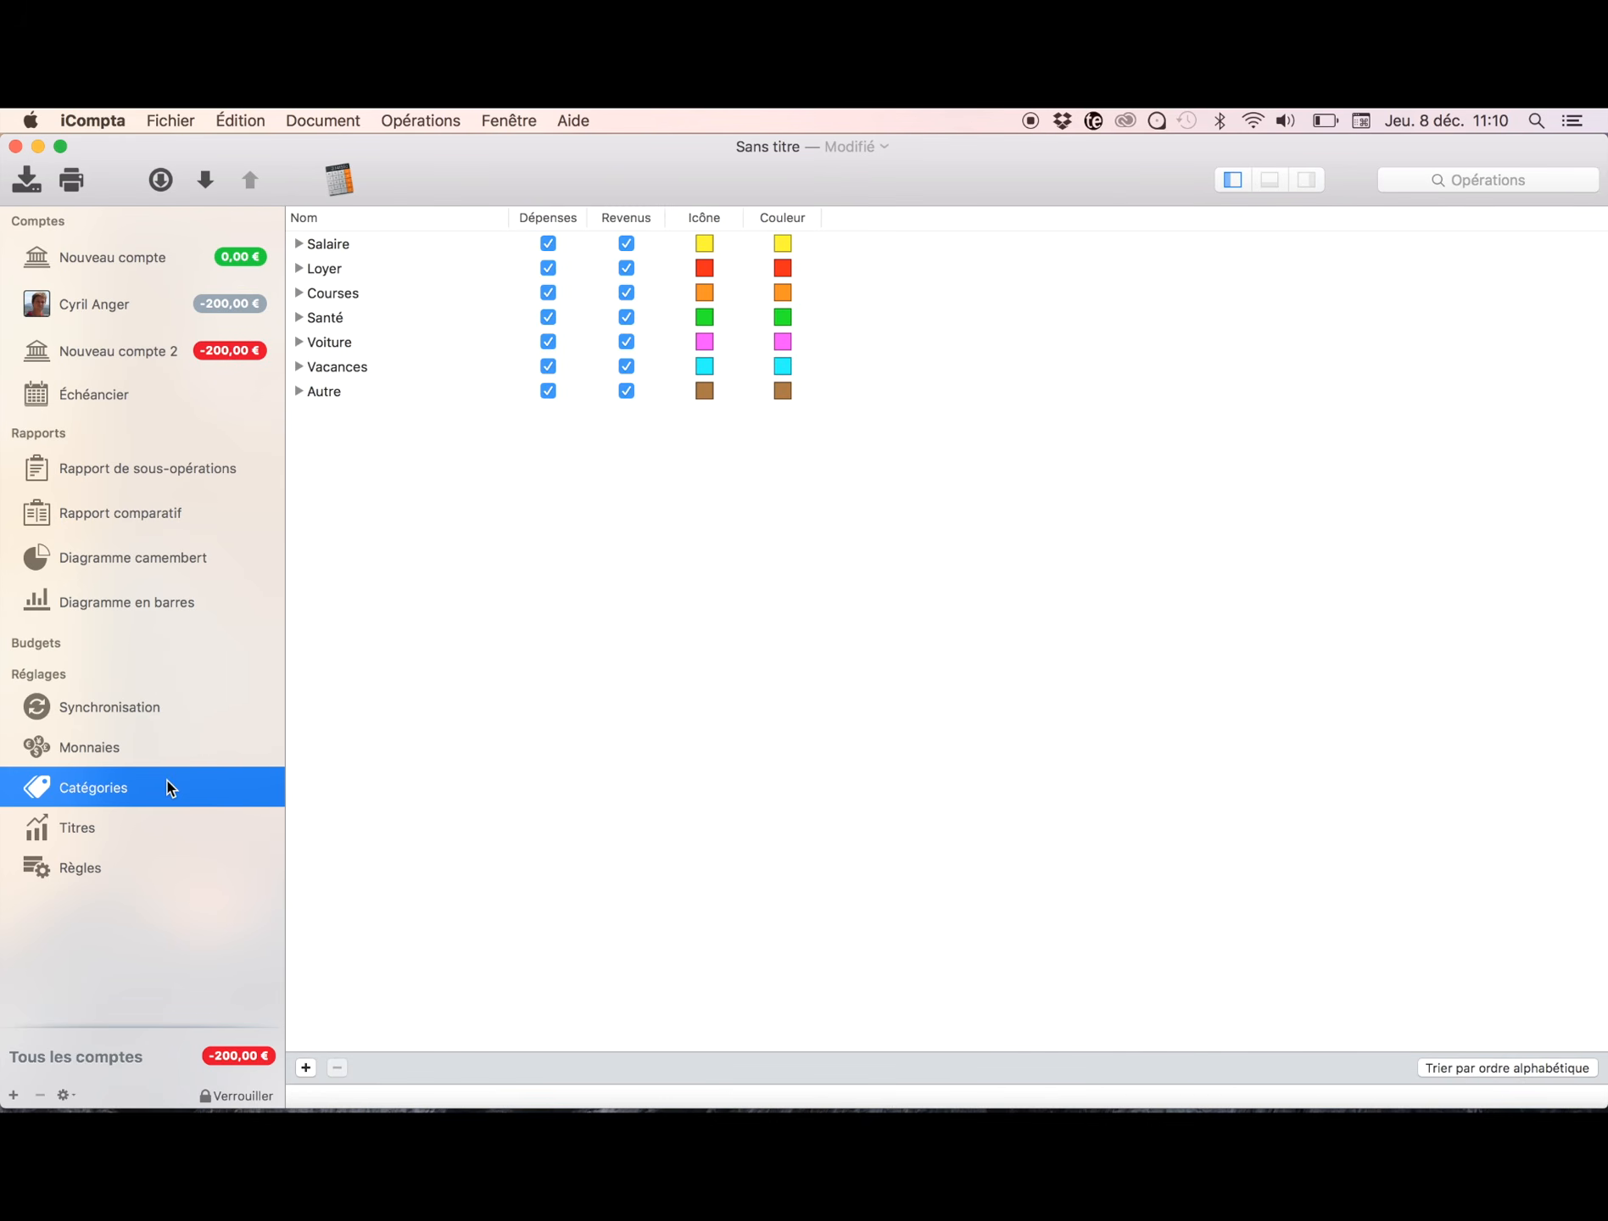
left_click(306, 1068)
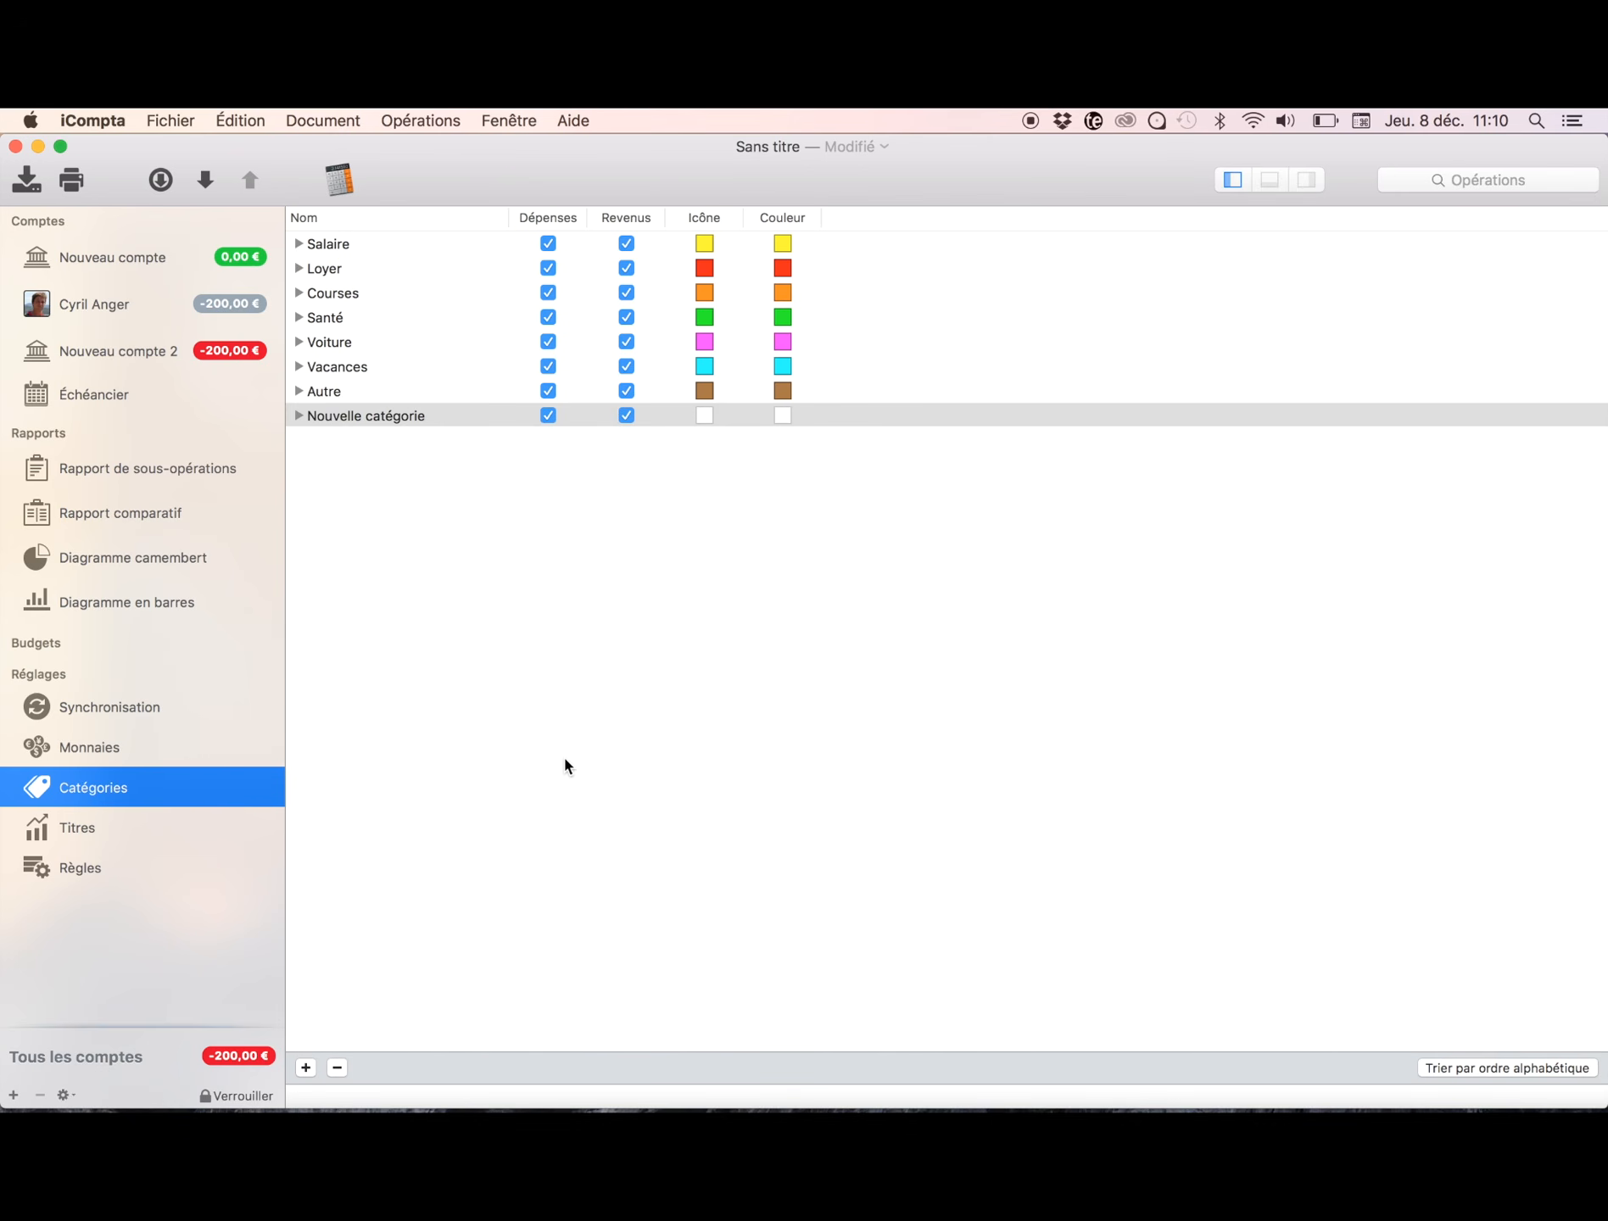
left_click(400, 421)
type("Alimentation")
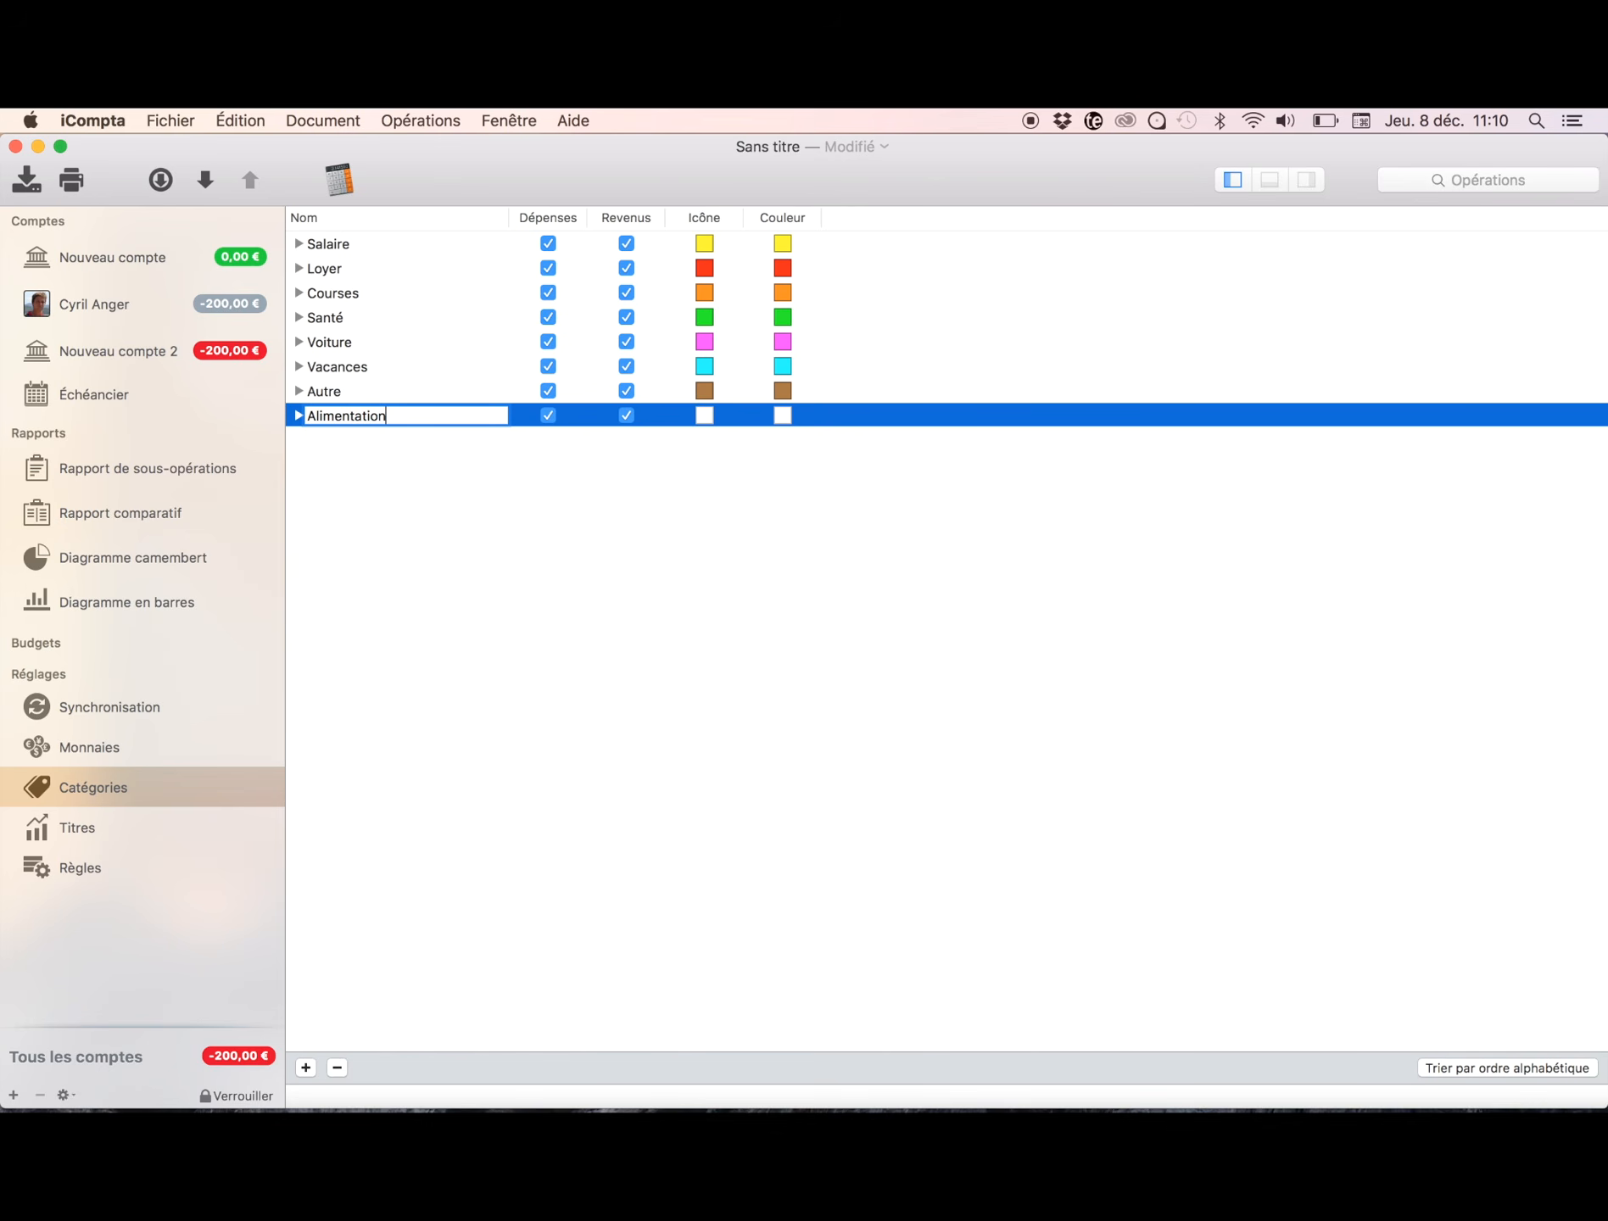
left_click(440, 515)
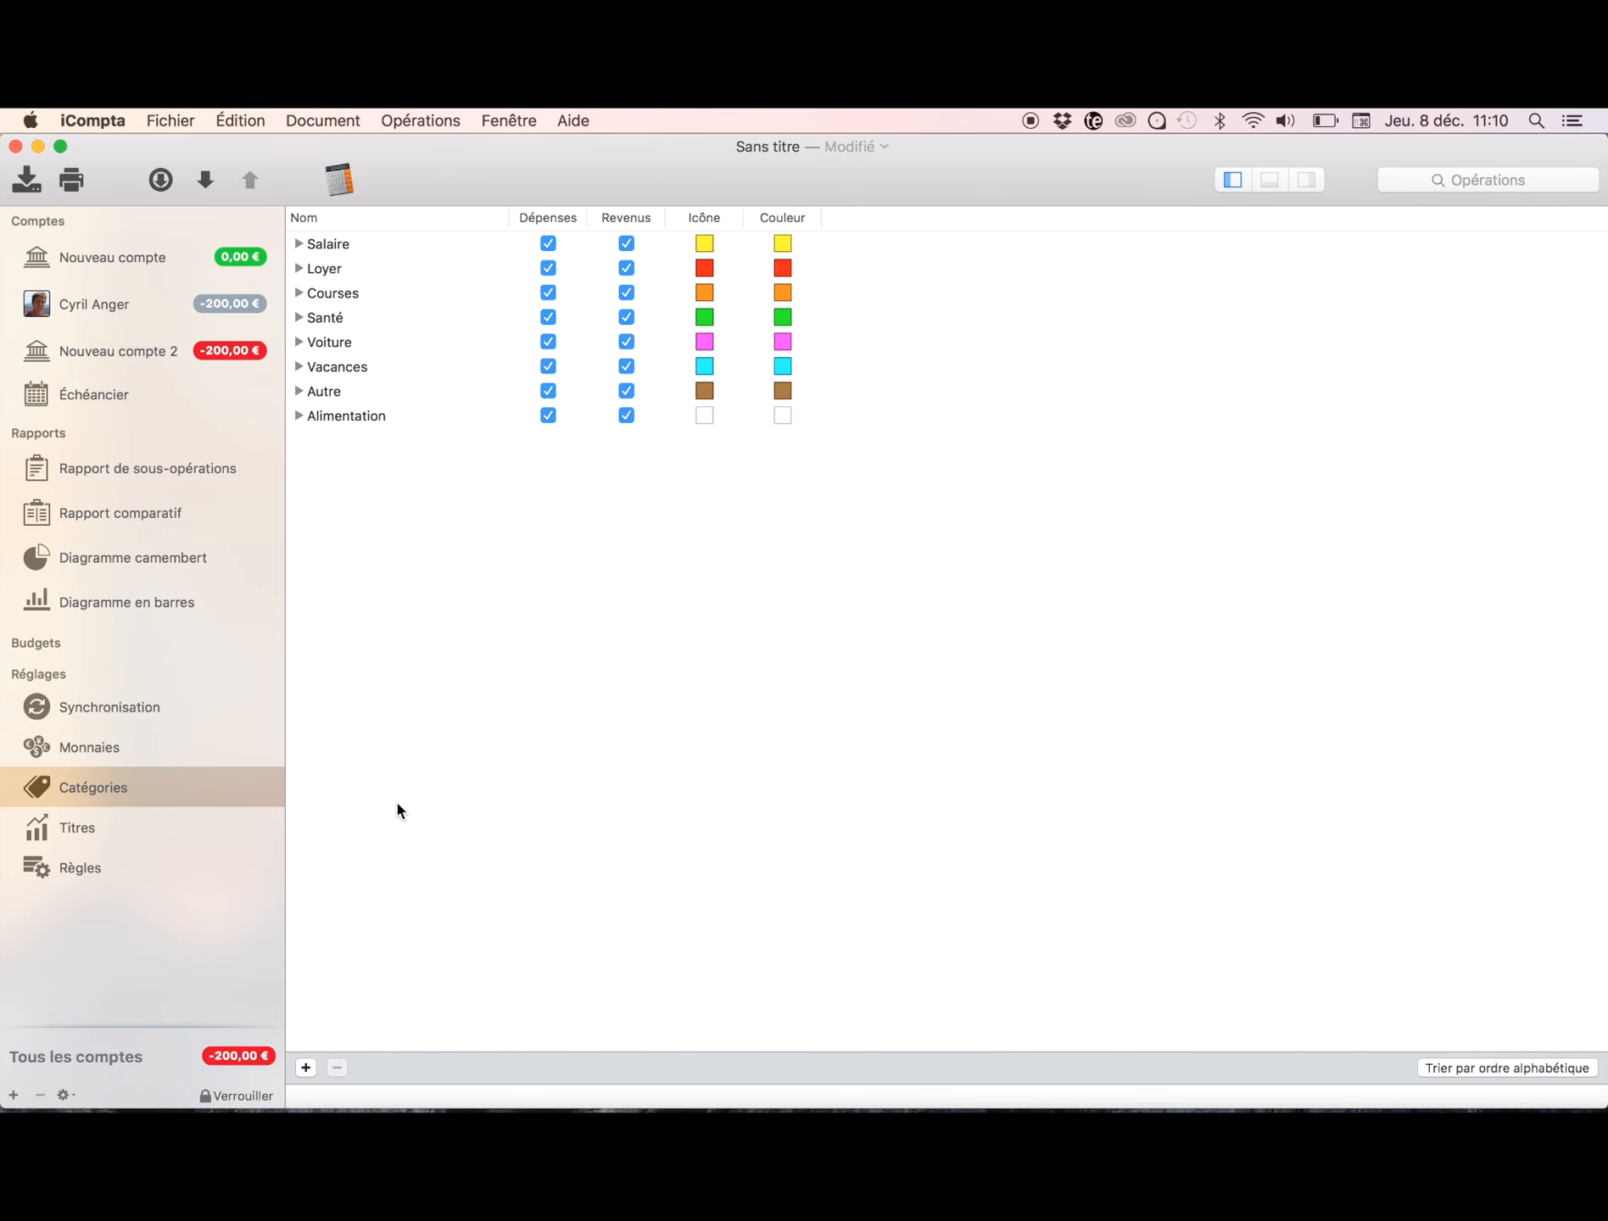
Step: Add another category named Entretien maison below Alimentation
left_click(306, 1068)
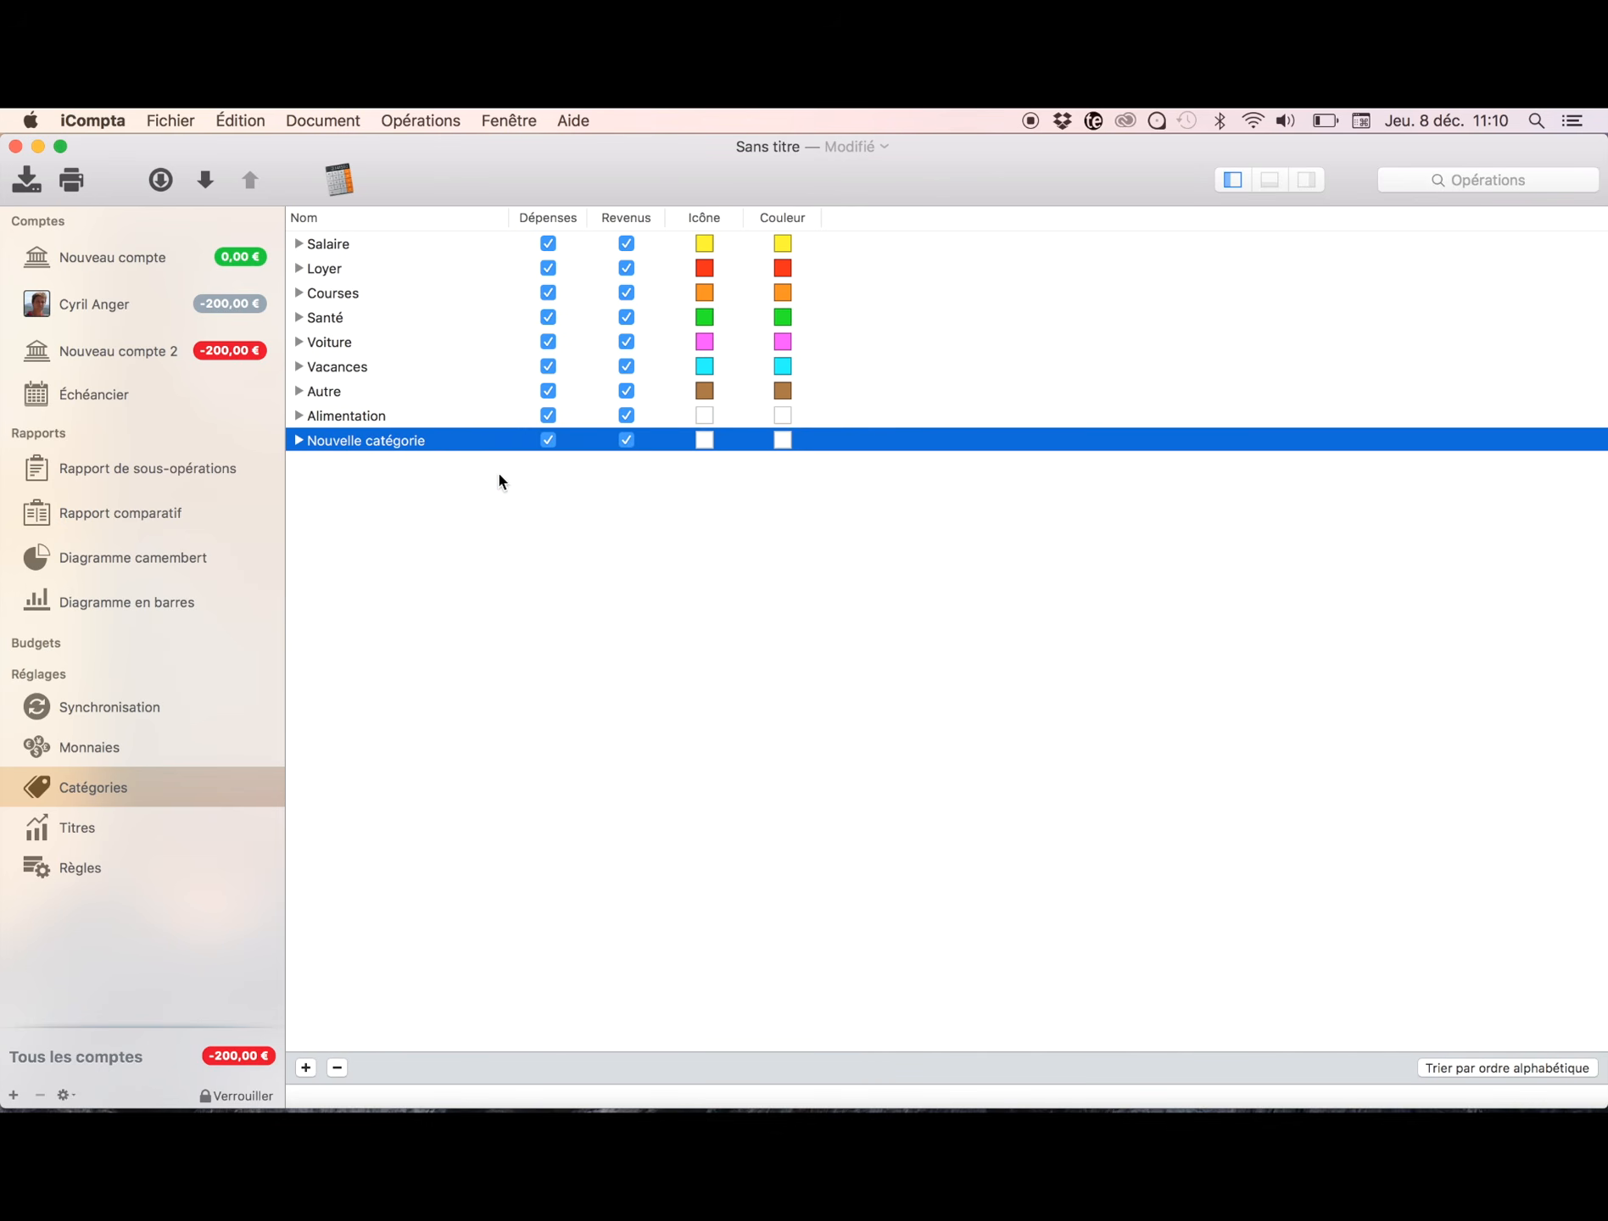
left_click(403, 448)
type("Entrz")
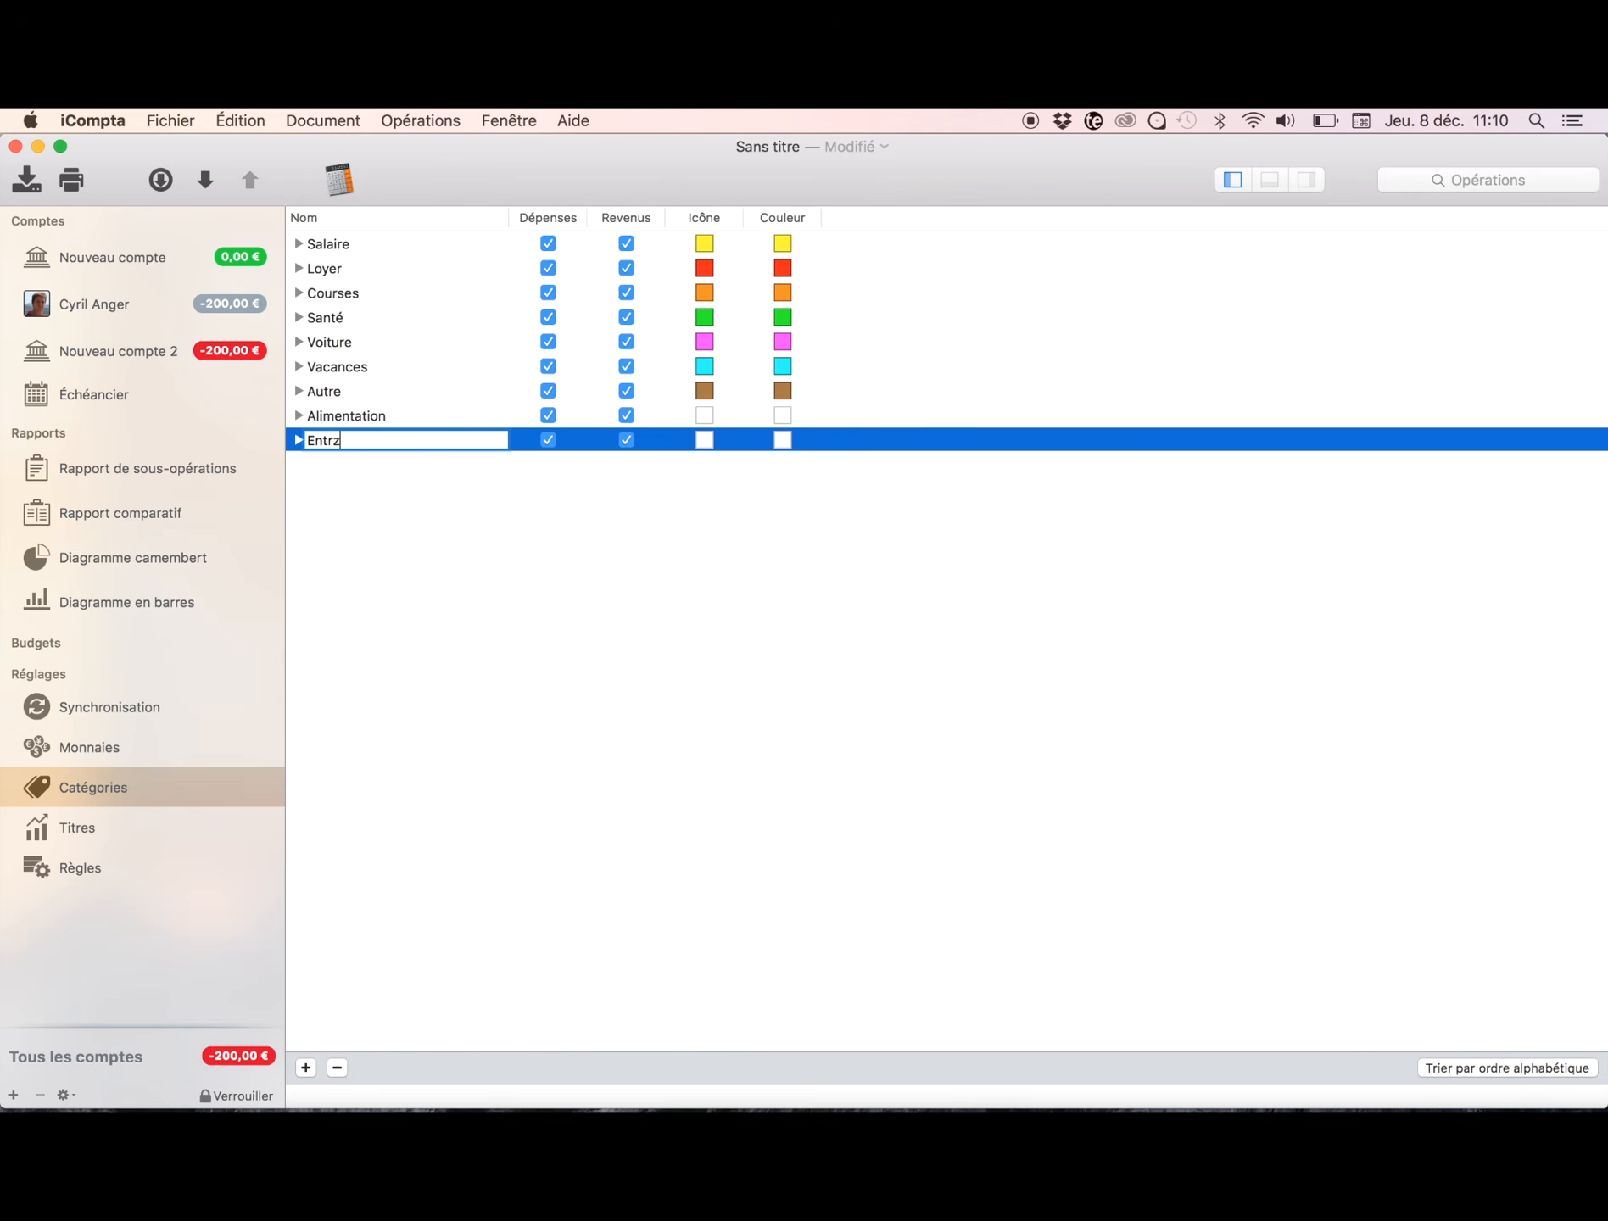
key("BackSpace")
type("etien maison")
left_click(496, 546)
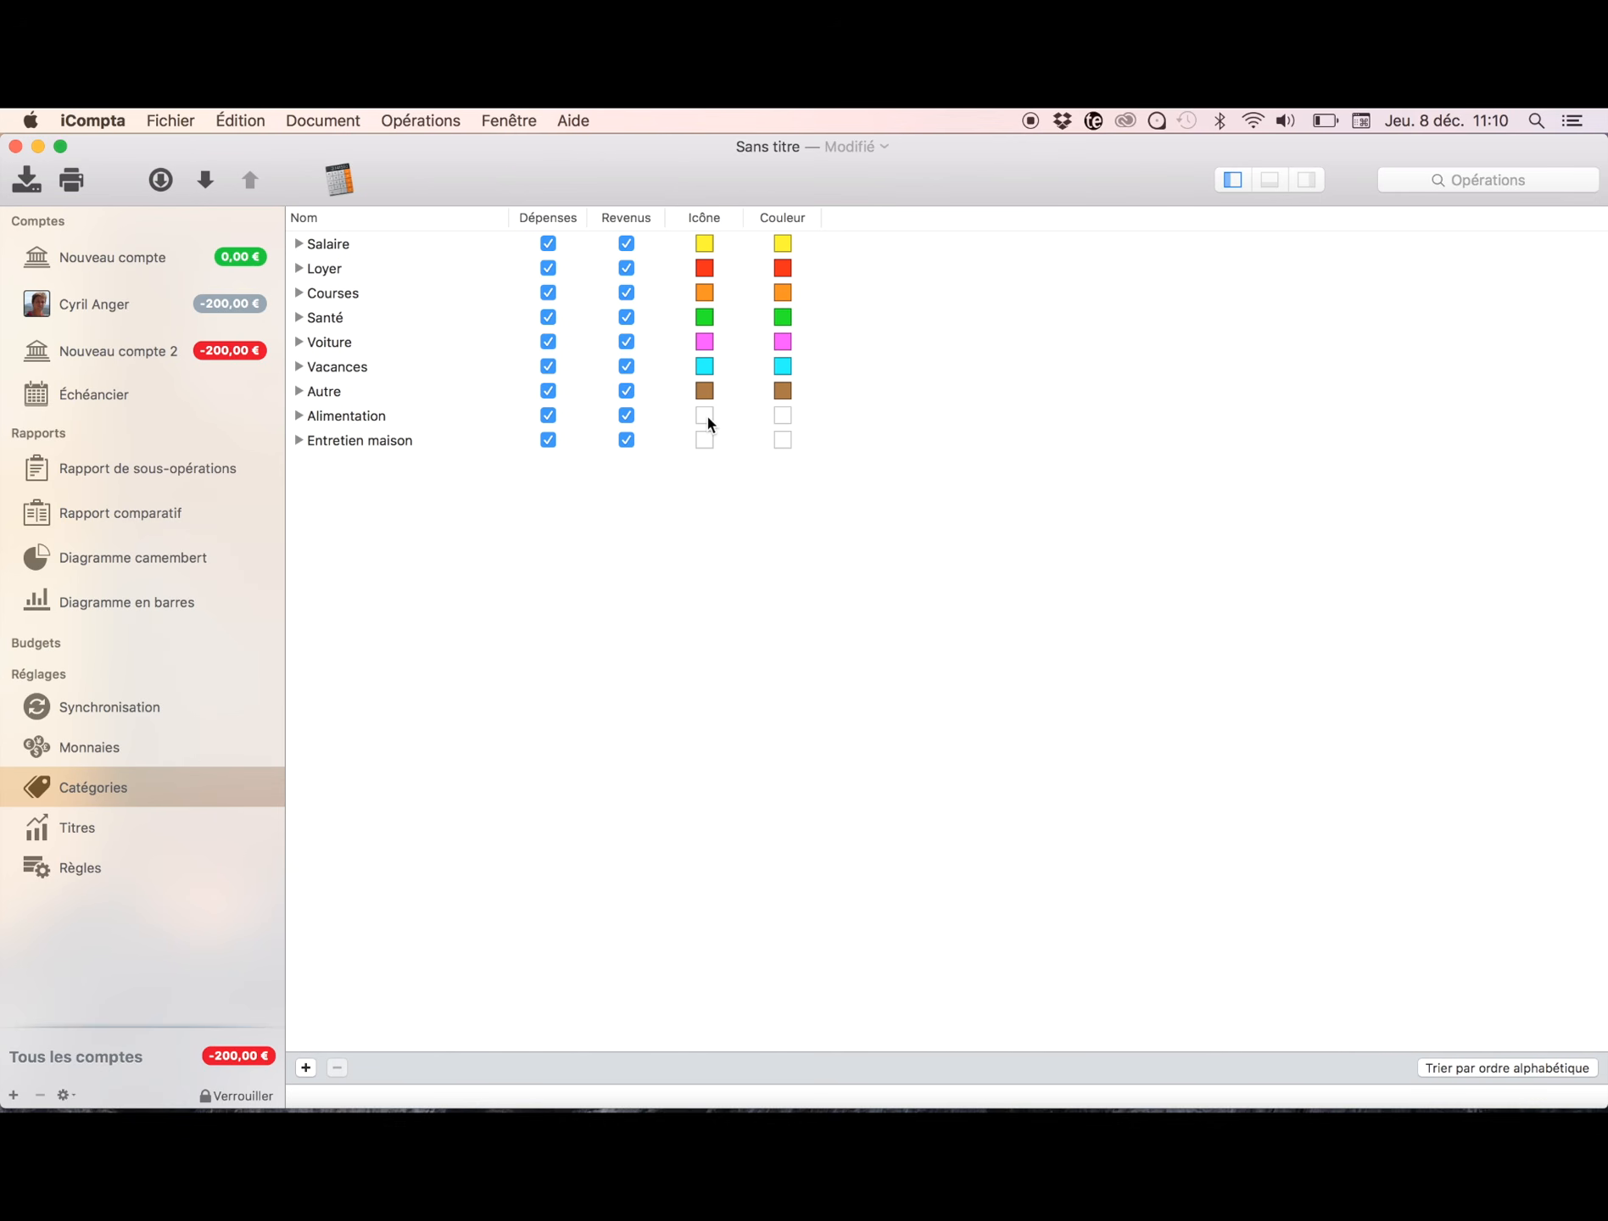
Step: Colour the Alimentation category light pink and the Entretien maison category light lavender
left_click(782, 417)
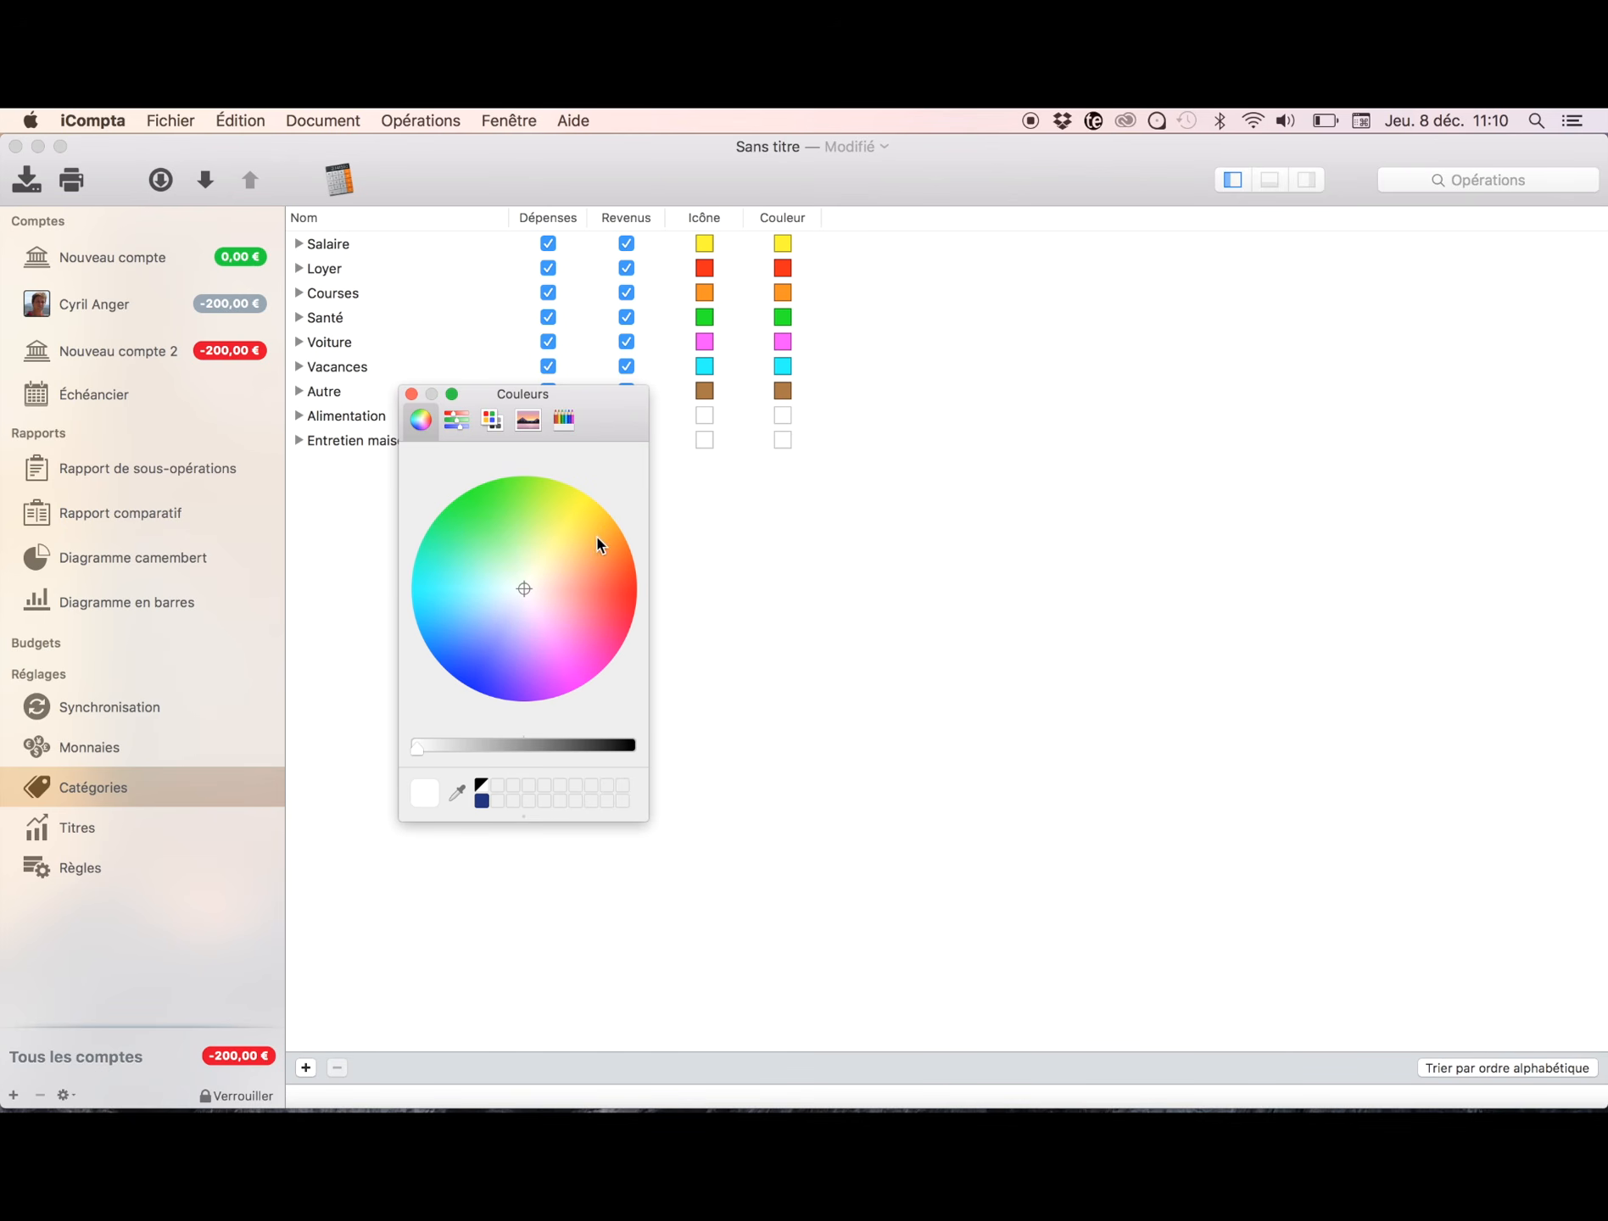
left_click(517, 628)
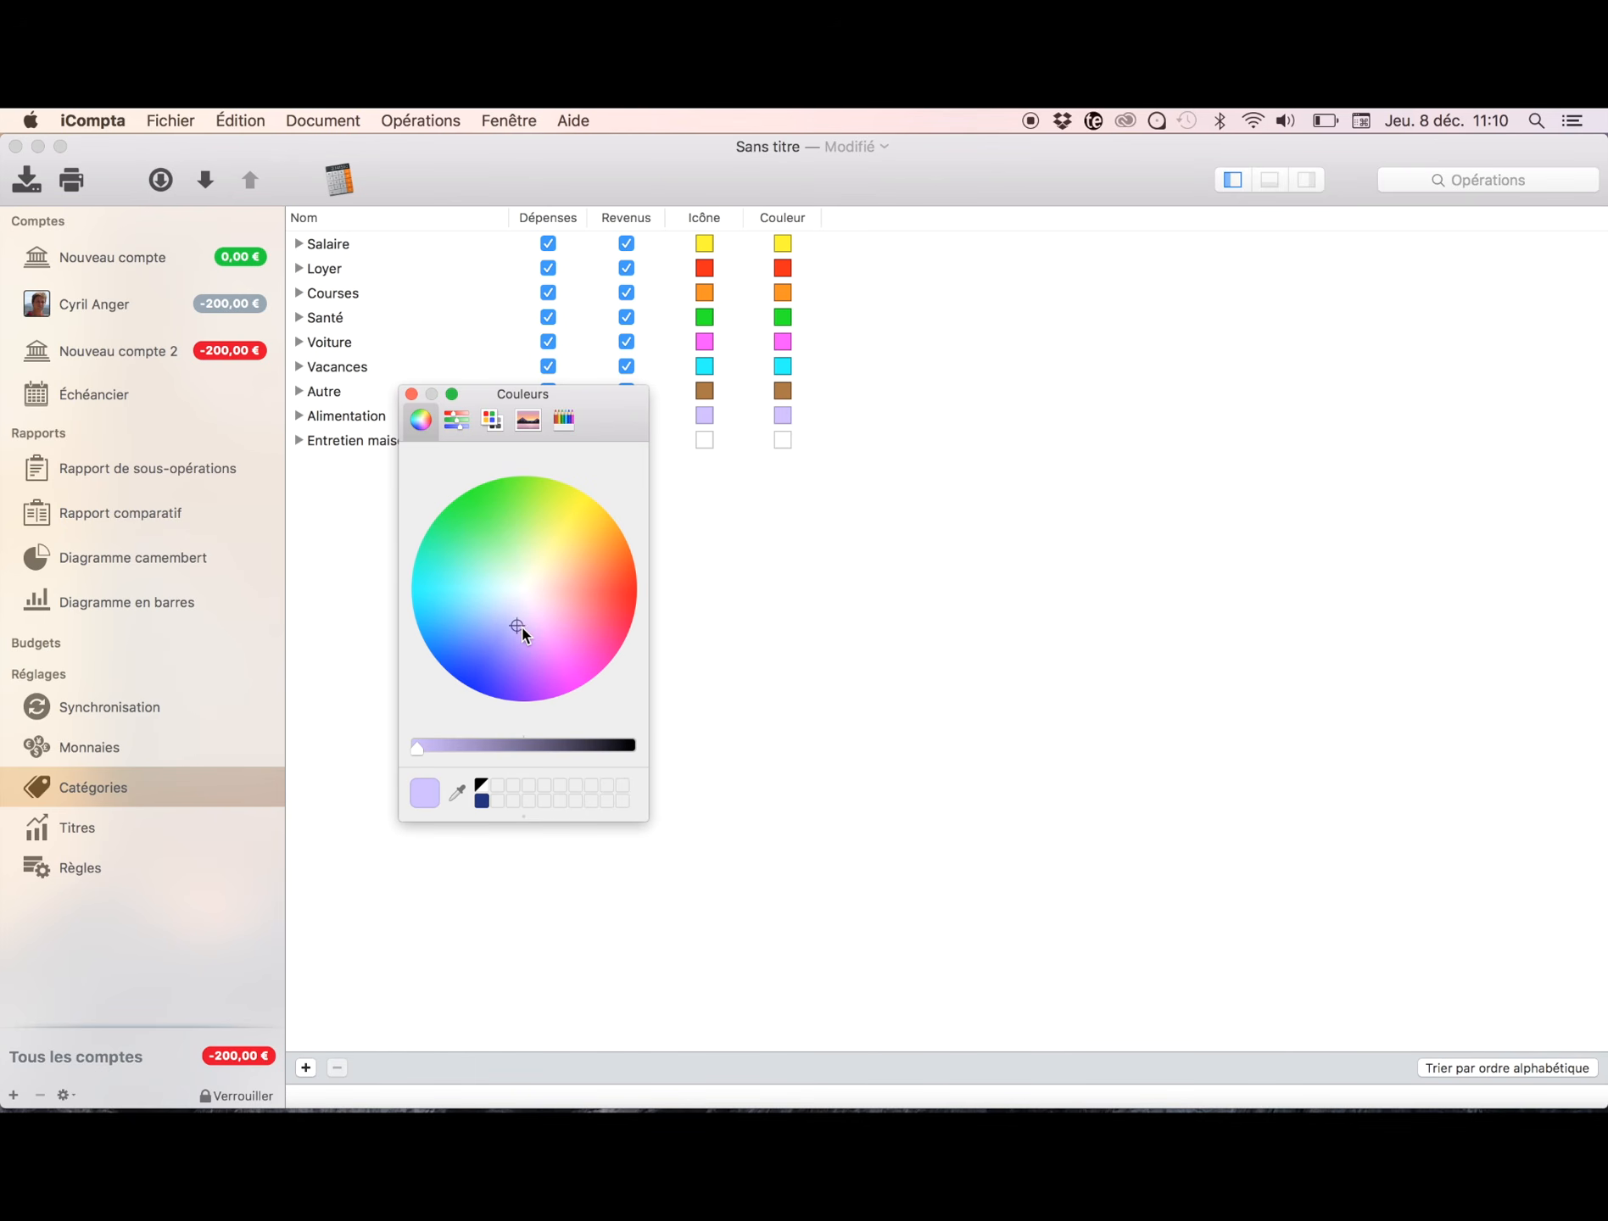
left_click(539, 621)
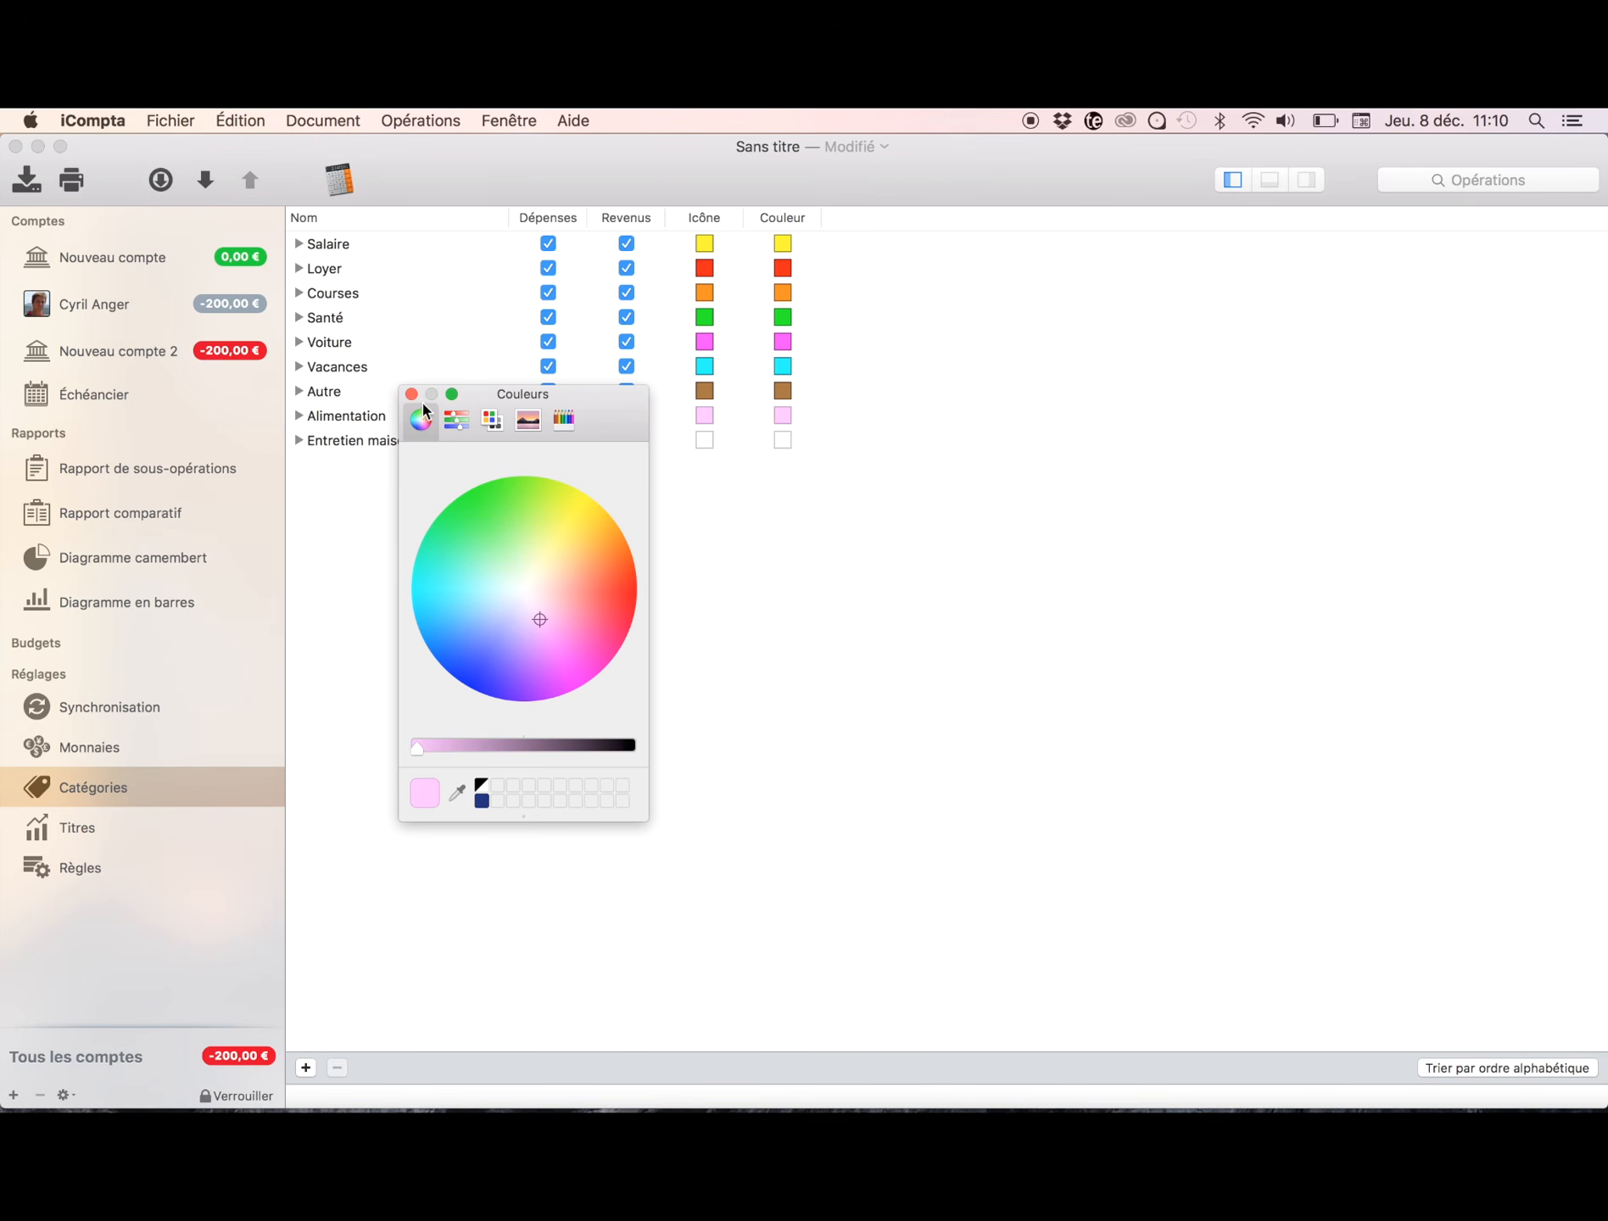
left_click(782, 439)
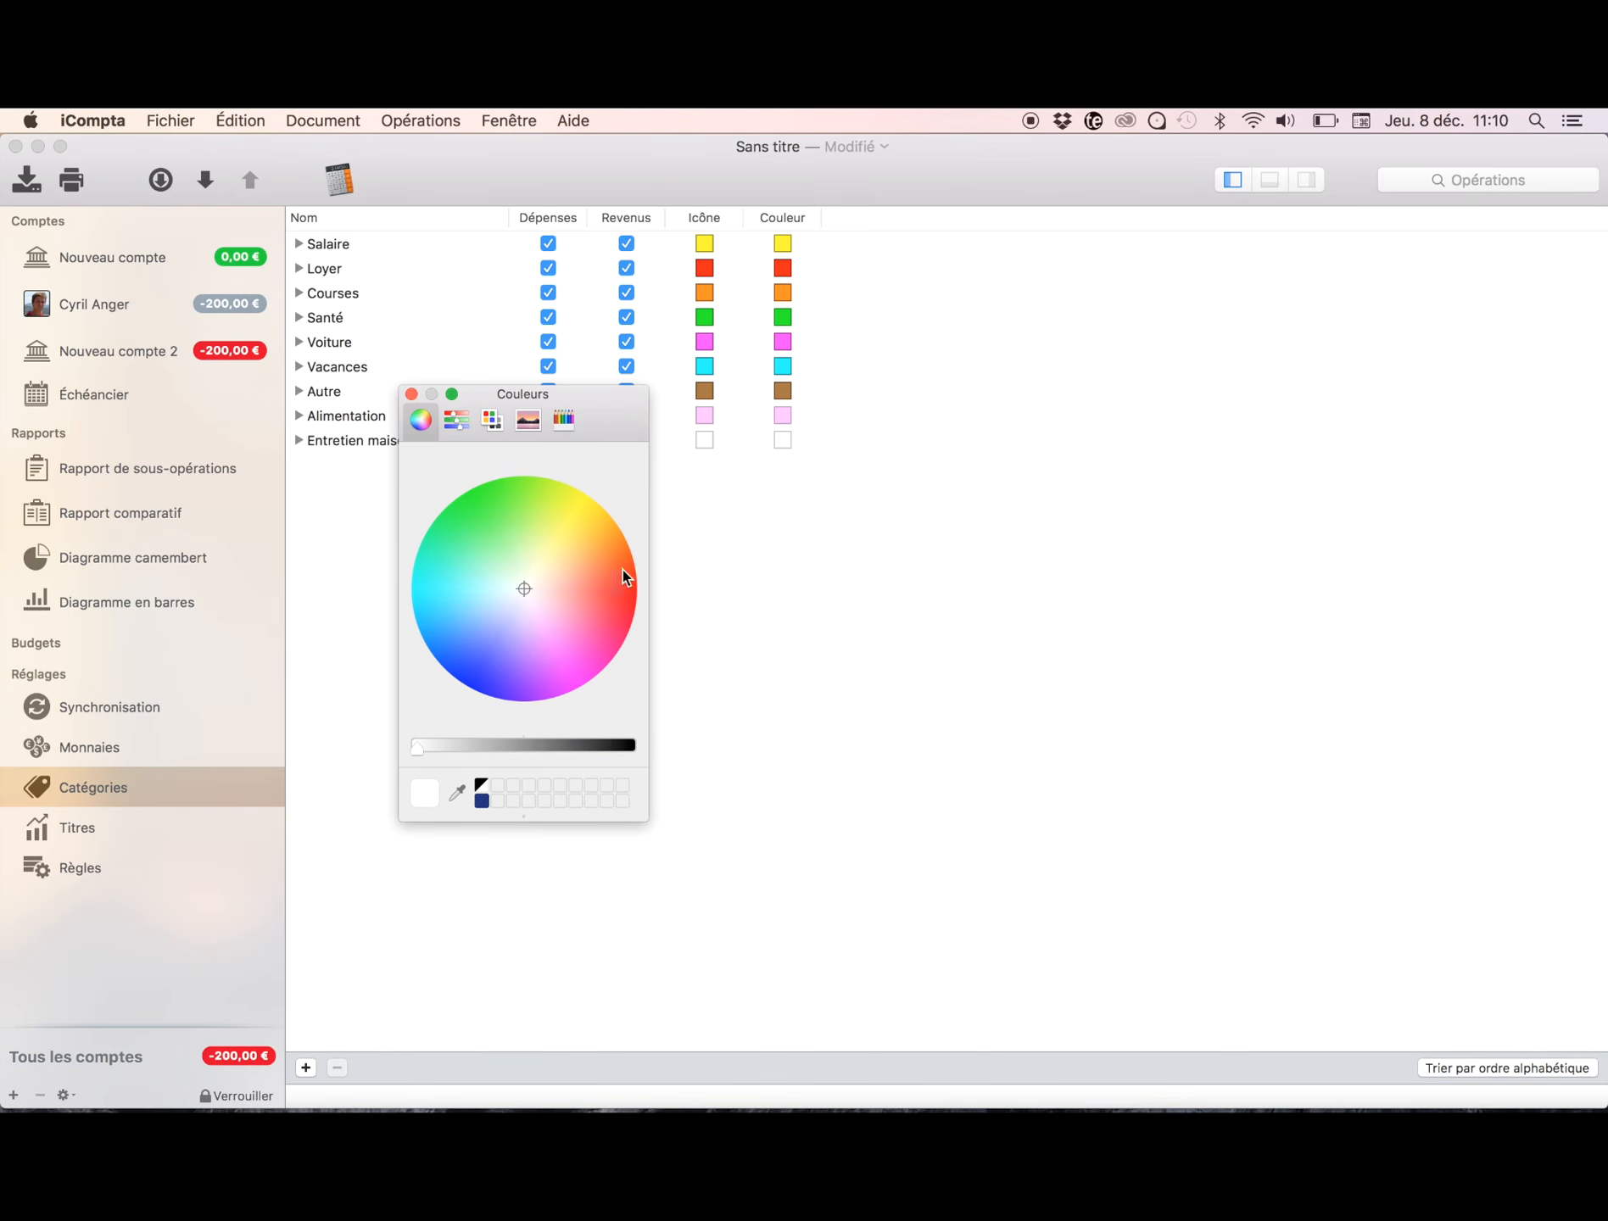
left_click(516, 612)
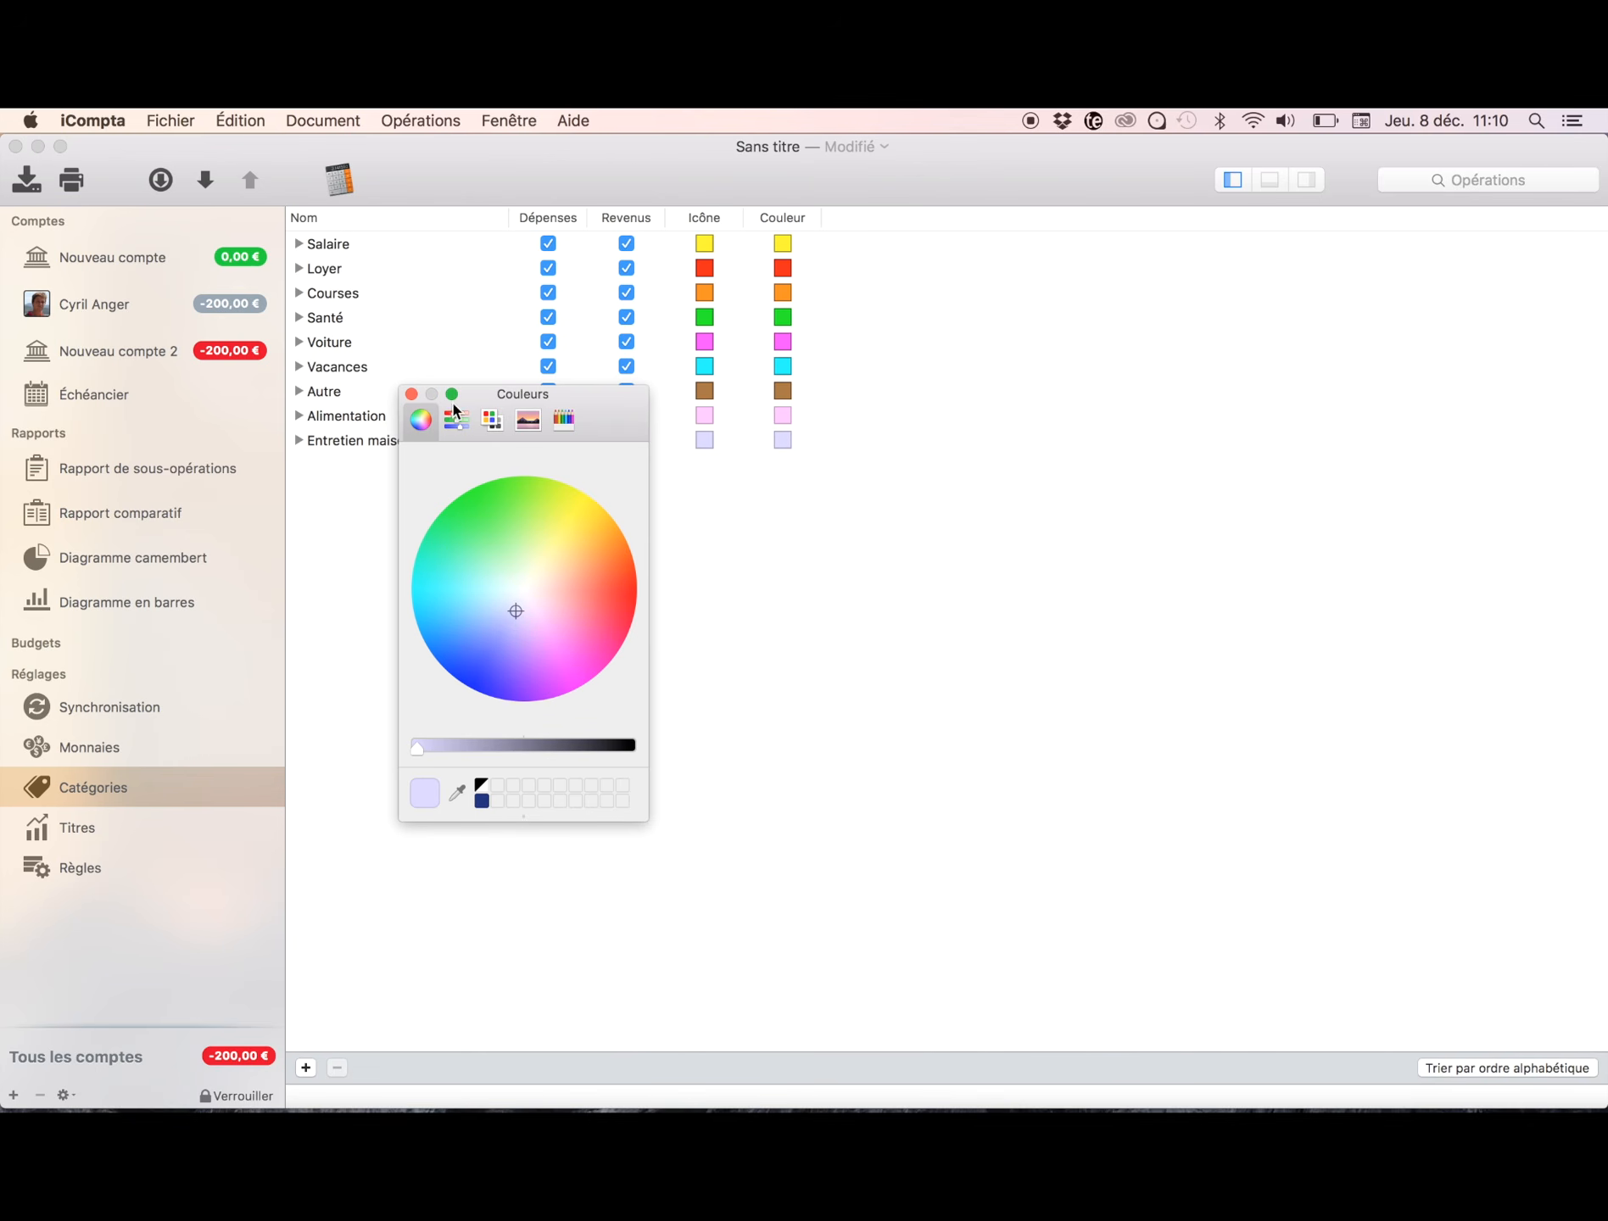
left_click(411, 393)
Step: Move Alimentation and Entretien maison together into Courses as subcategories and expand Courses
left_click(442, 445)
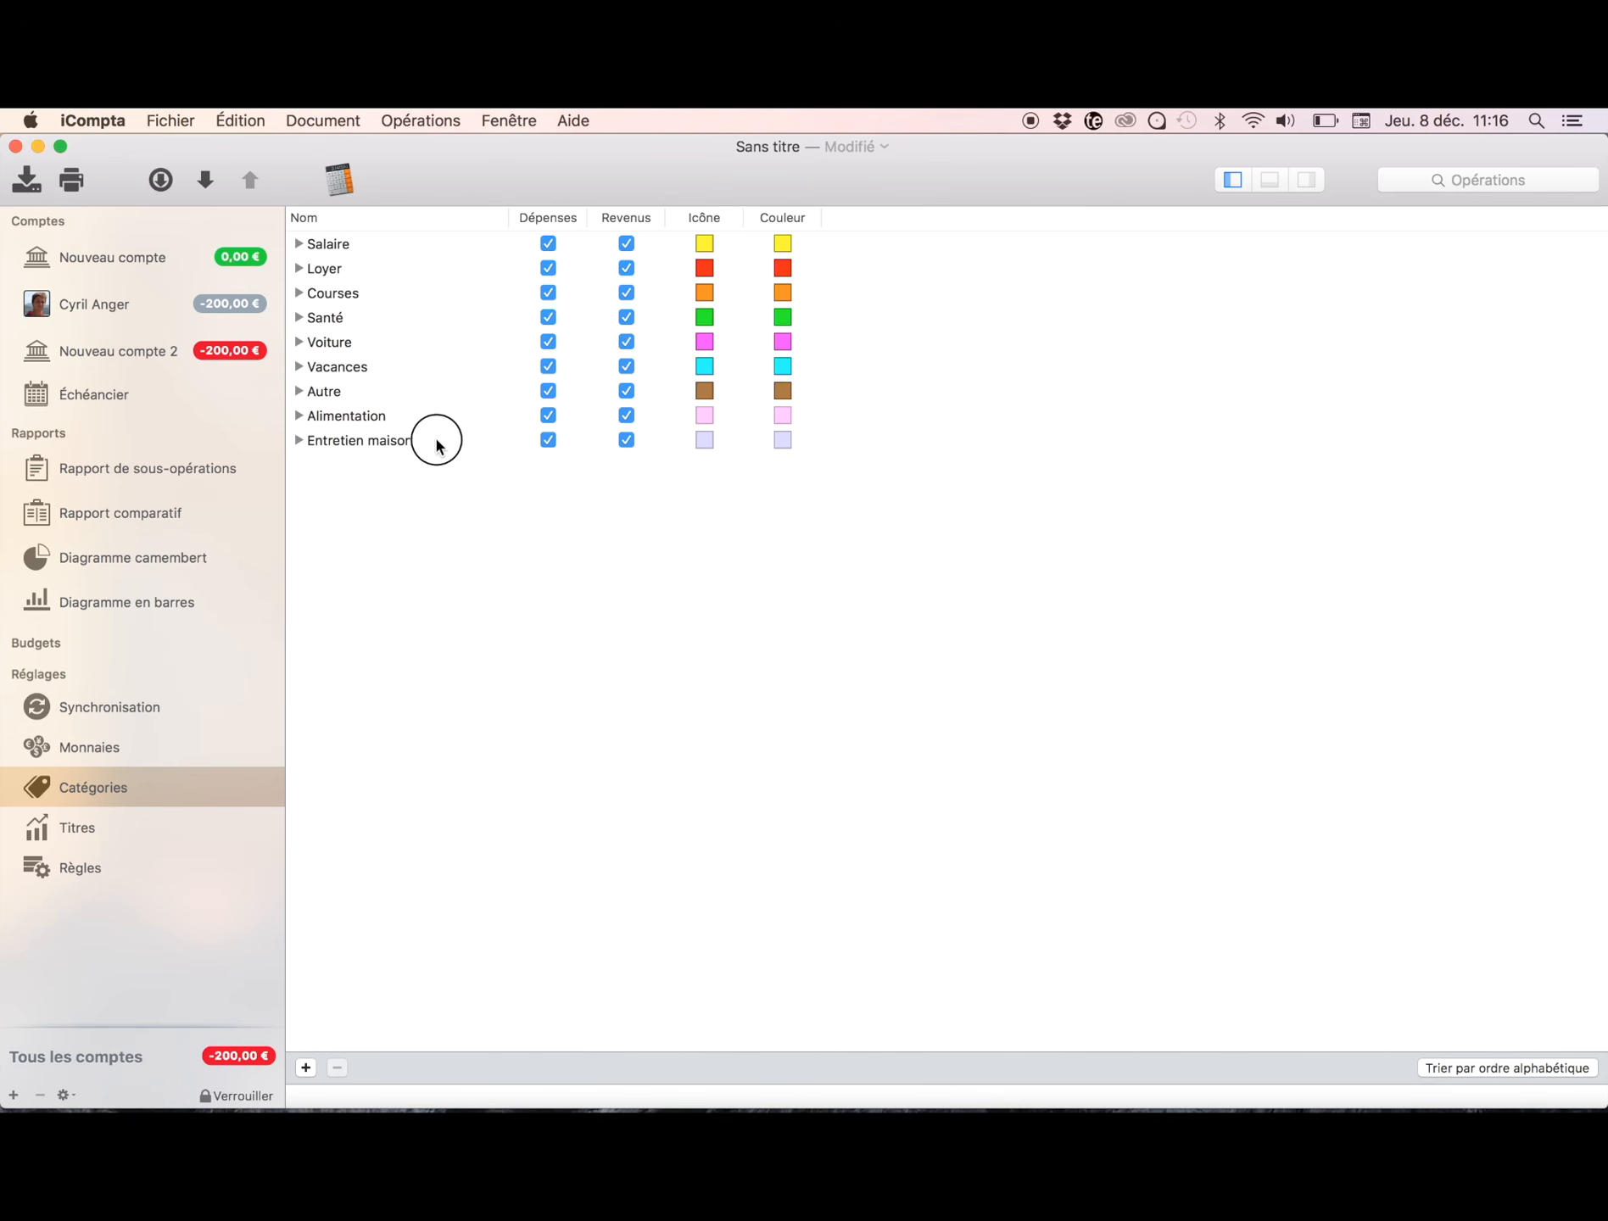
left_click(441, 434)
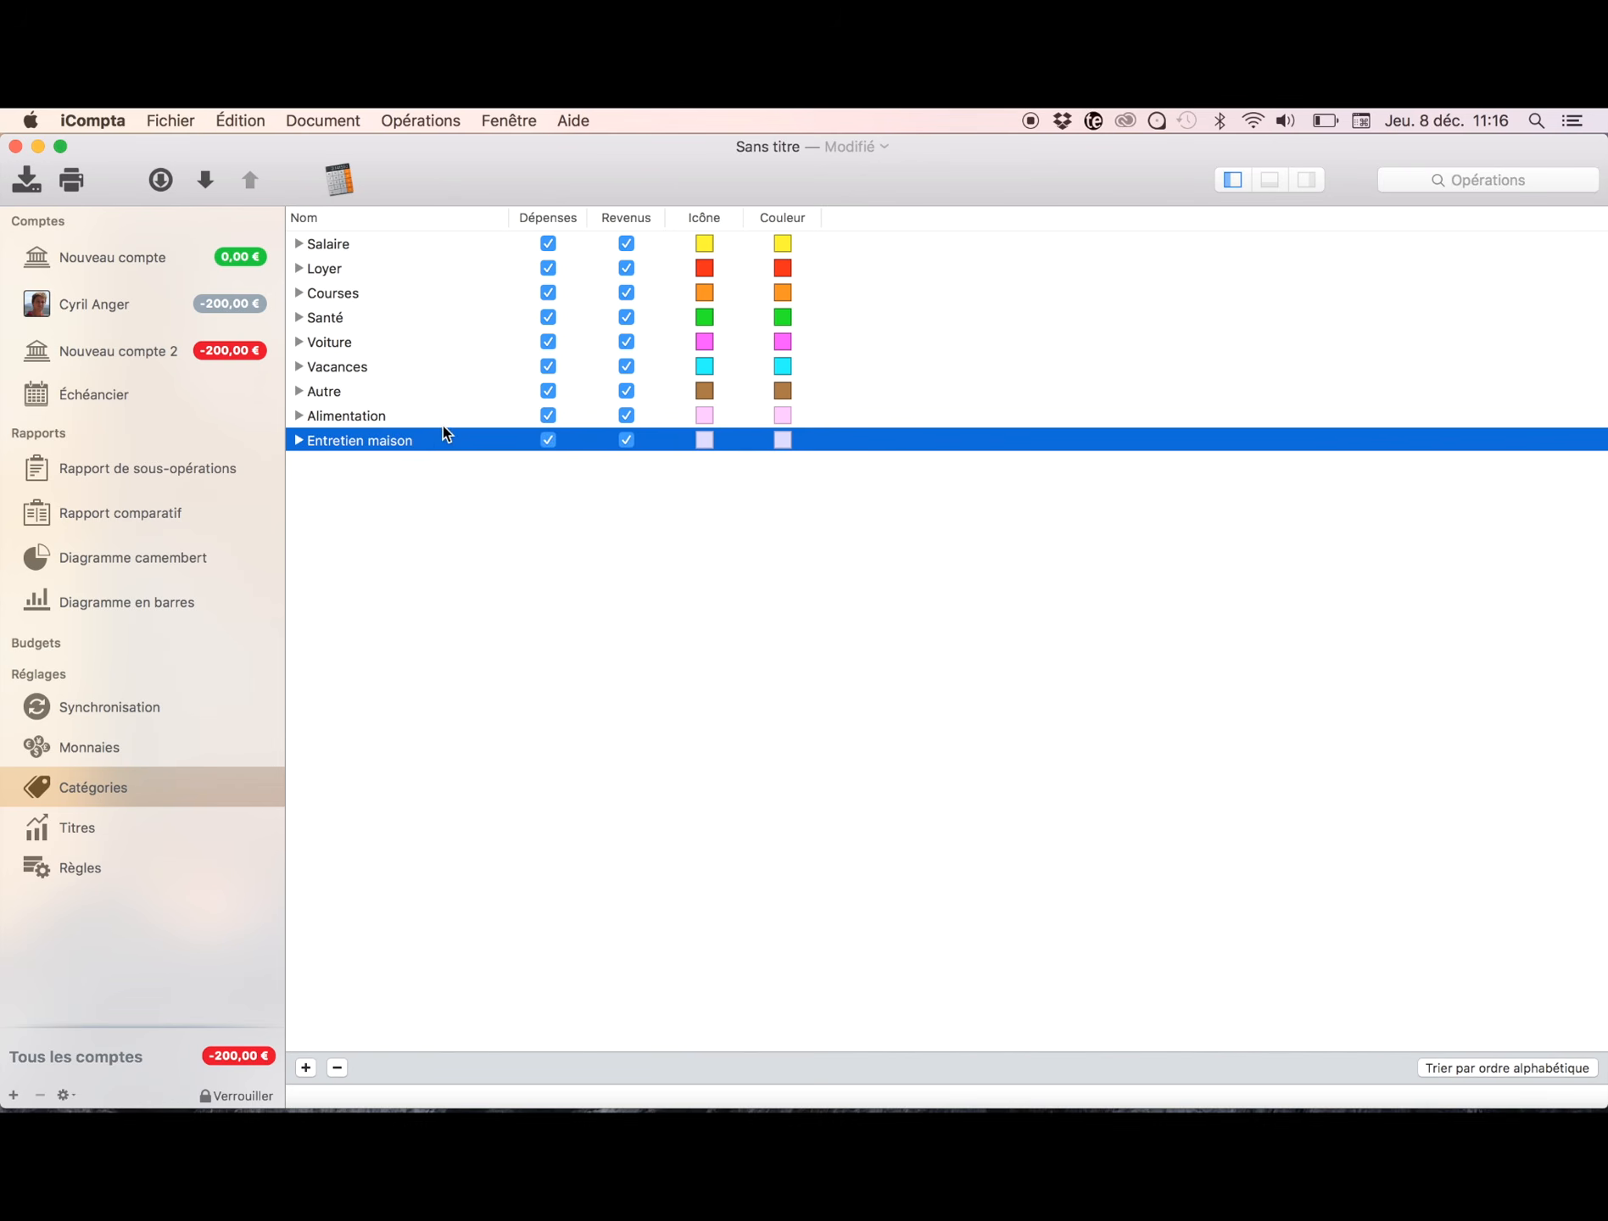
left_click(444, 417, "shift")
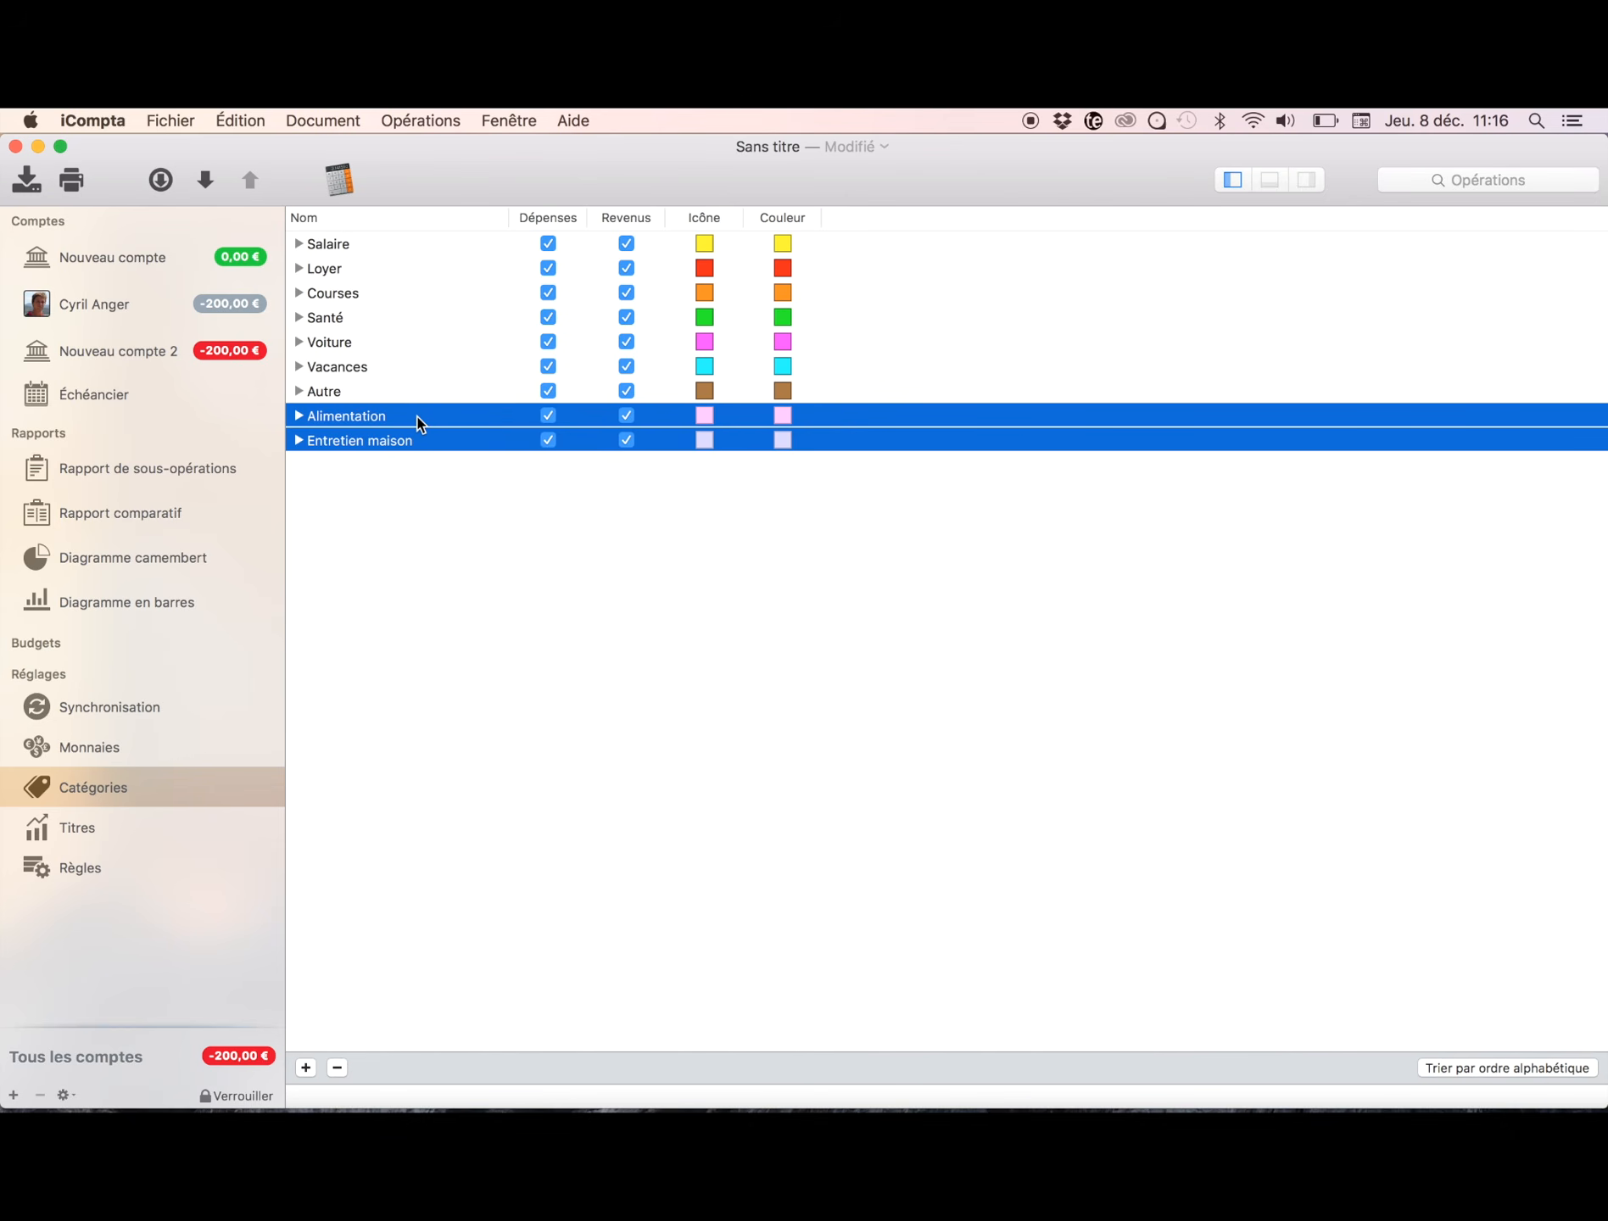
left_click_drag(436, 412, 478, 307)
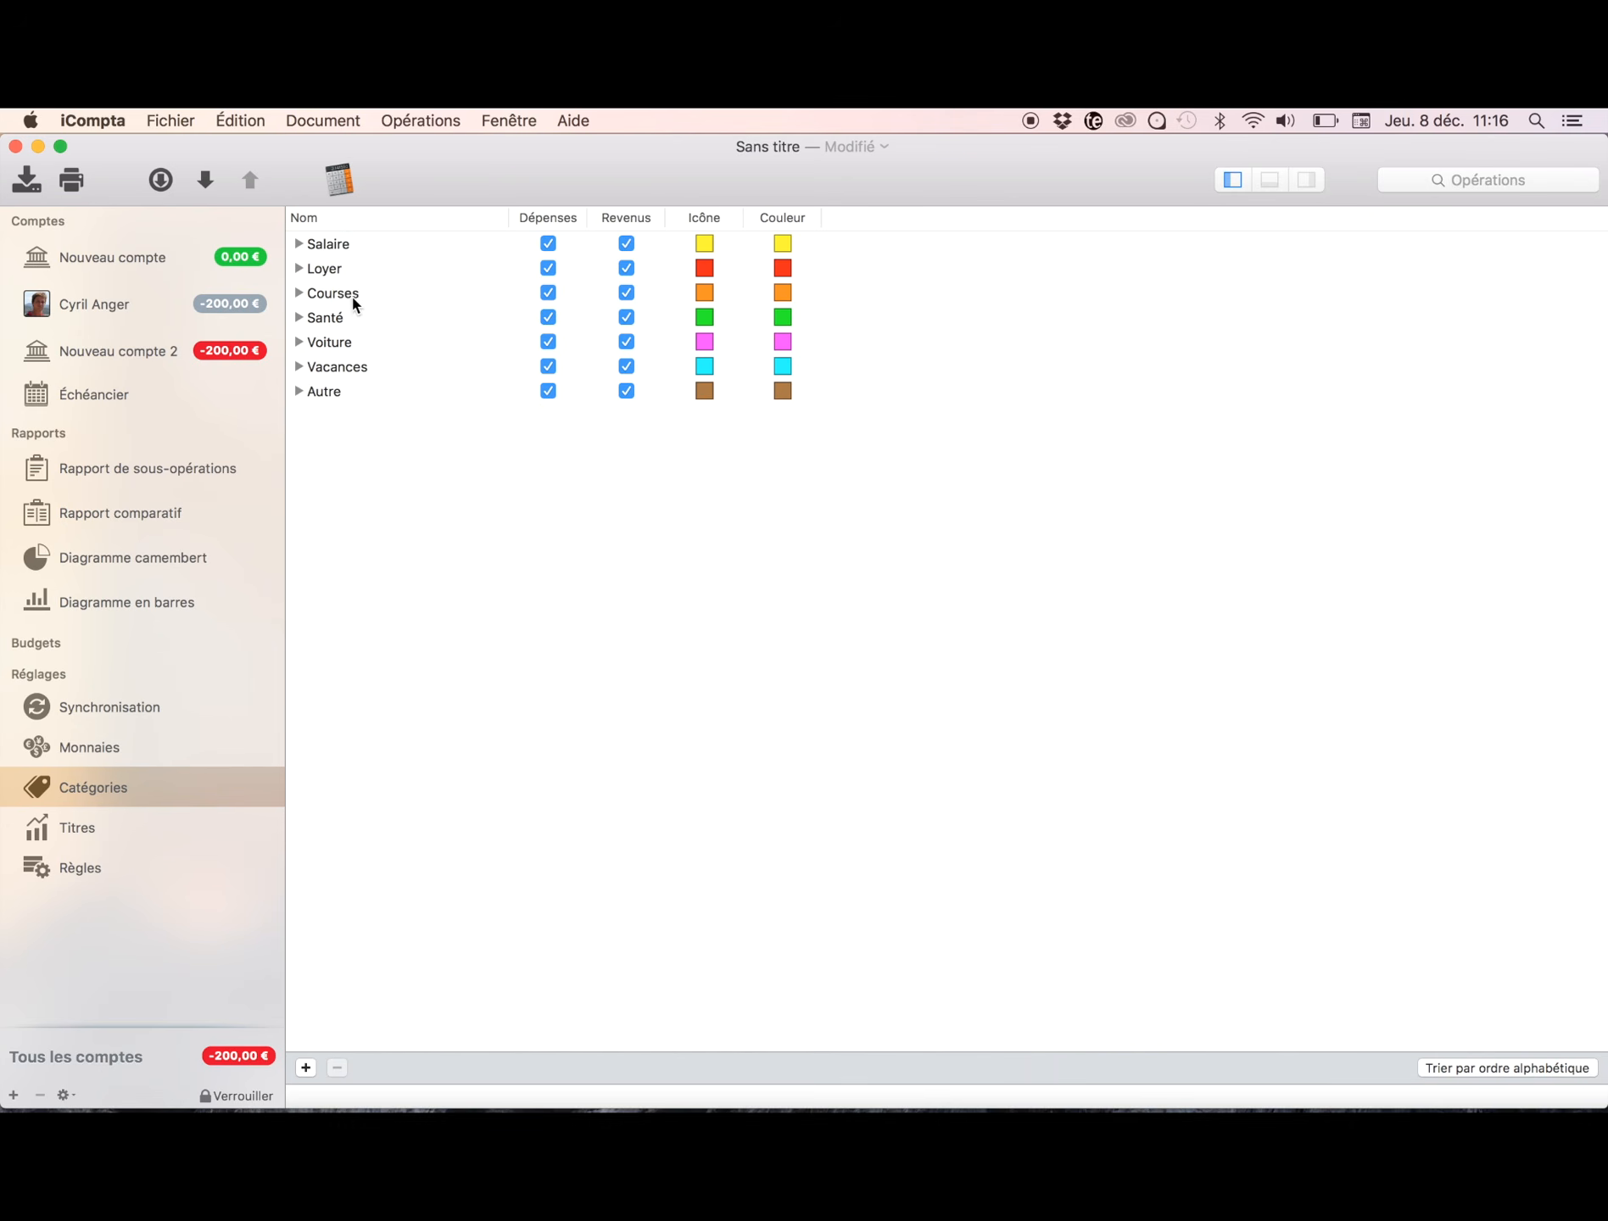
left_click(300, 293)
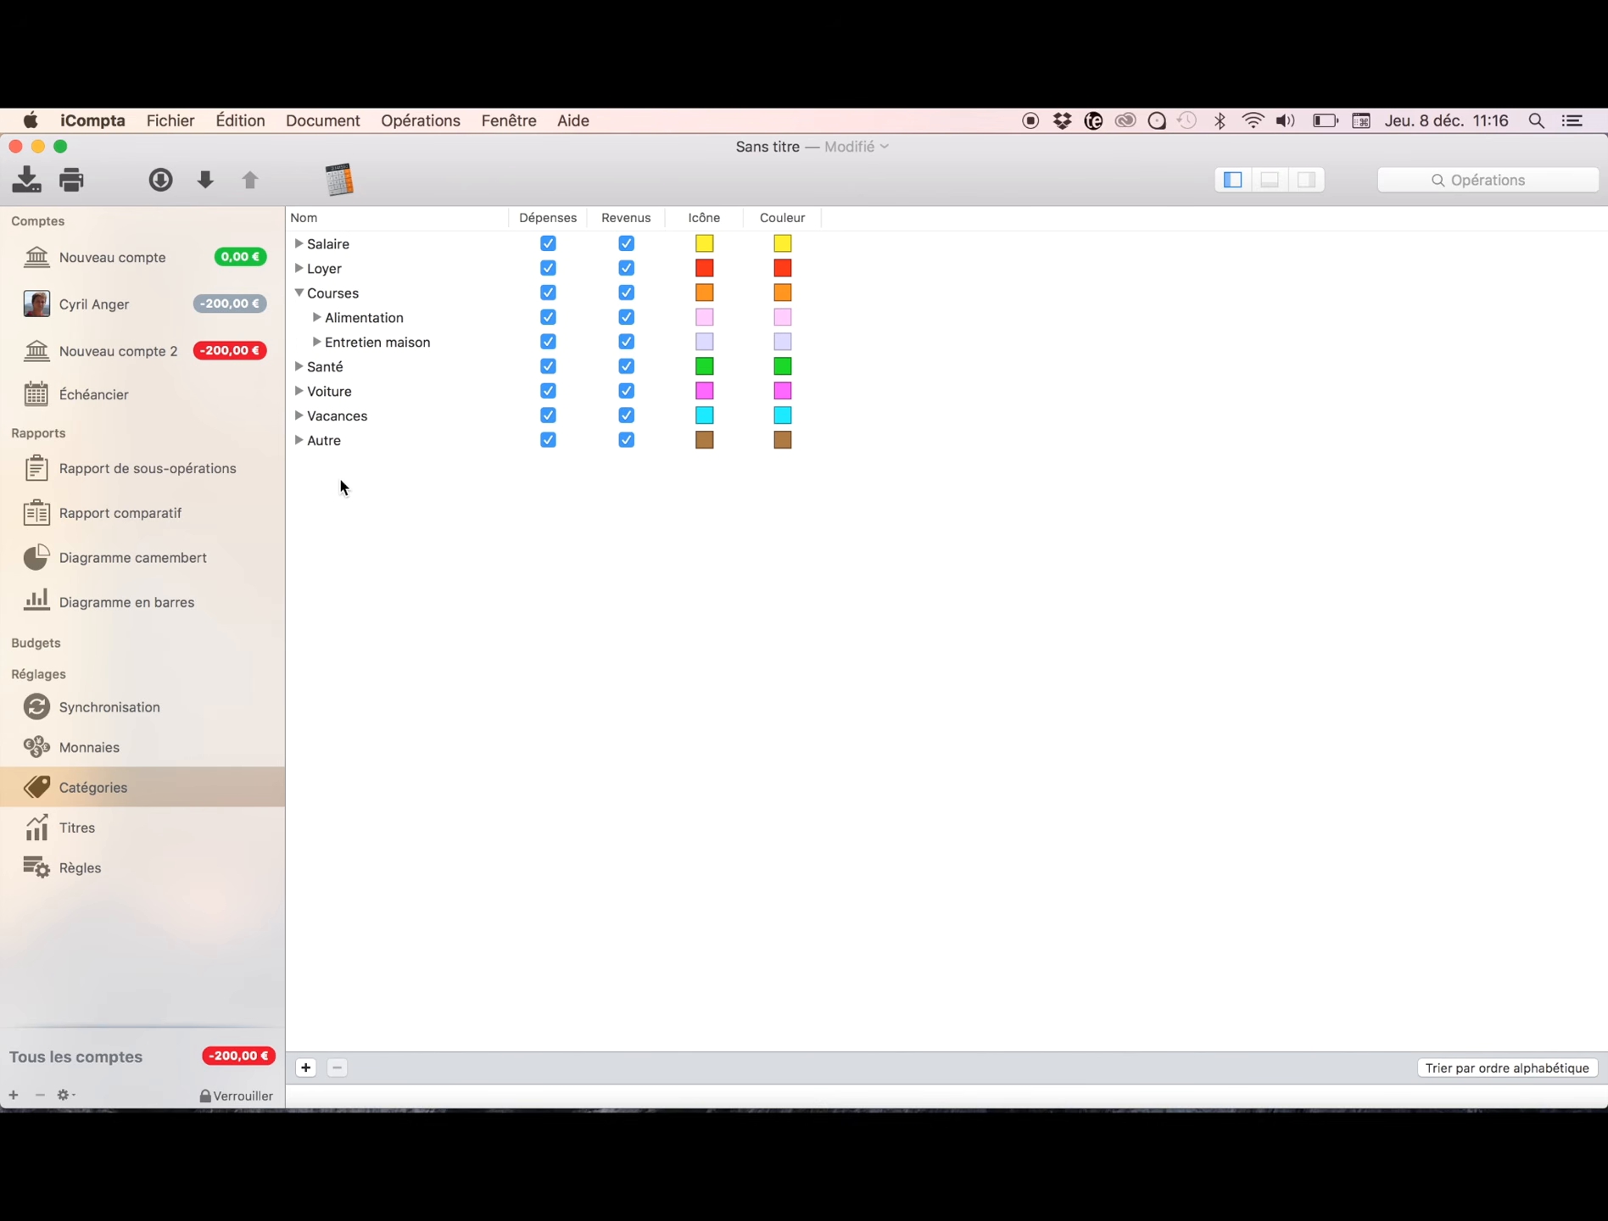
Step: Add a Supermarché operation to Nouveau compte 2 and fill it in from the suggested earlier Leclerc operation
left_click(145, 347)
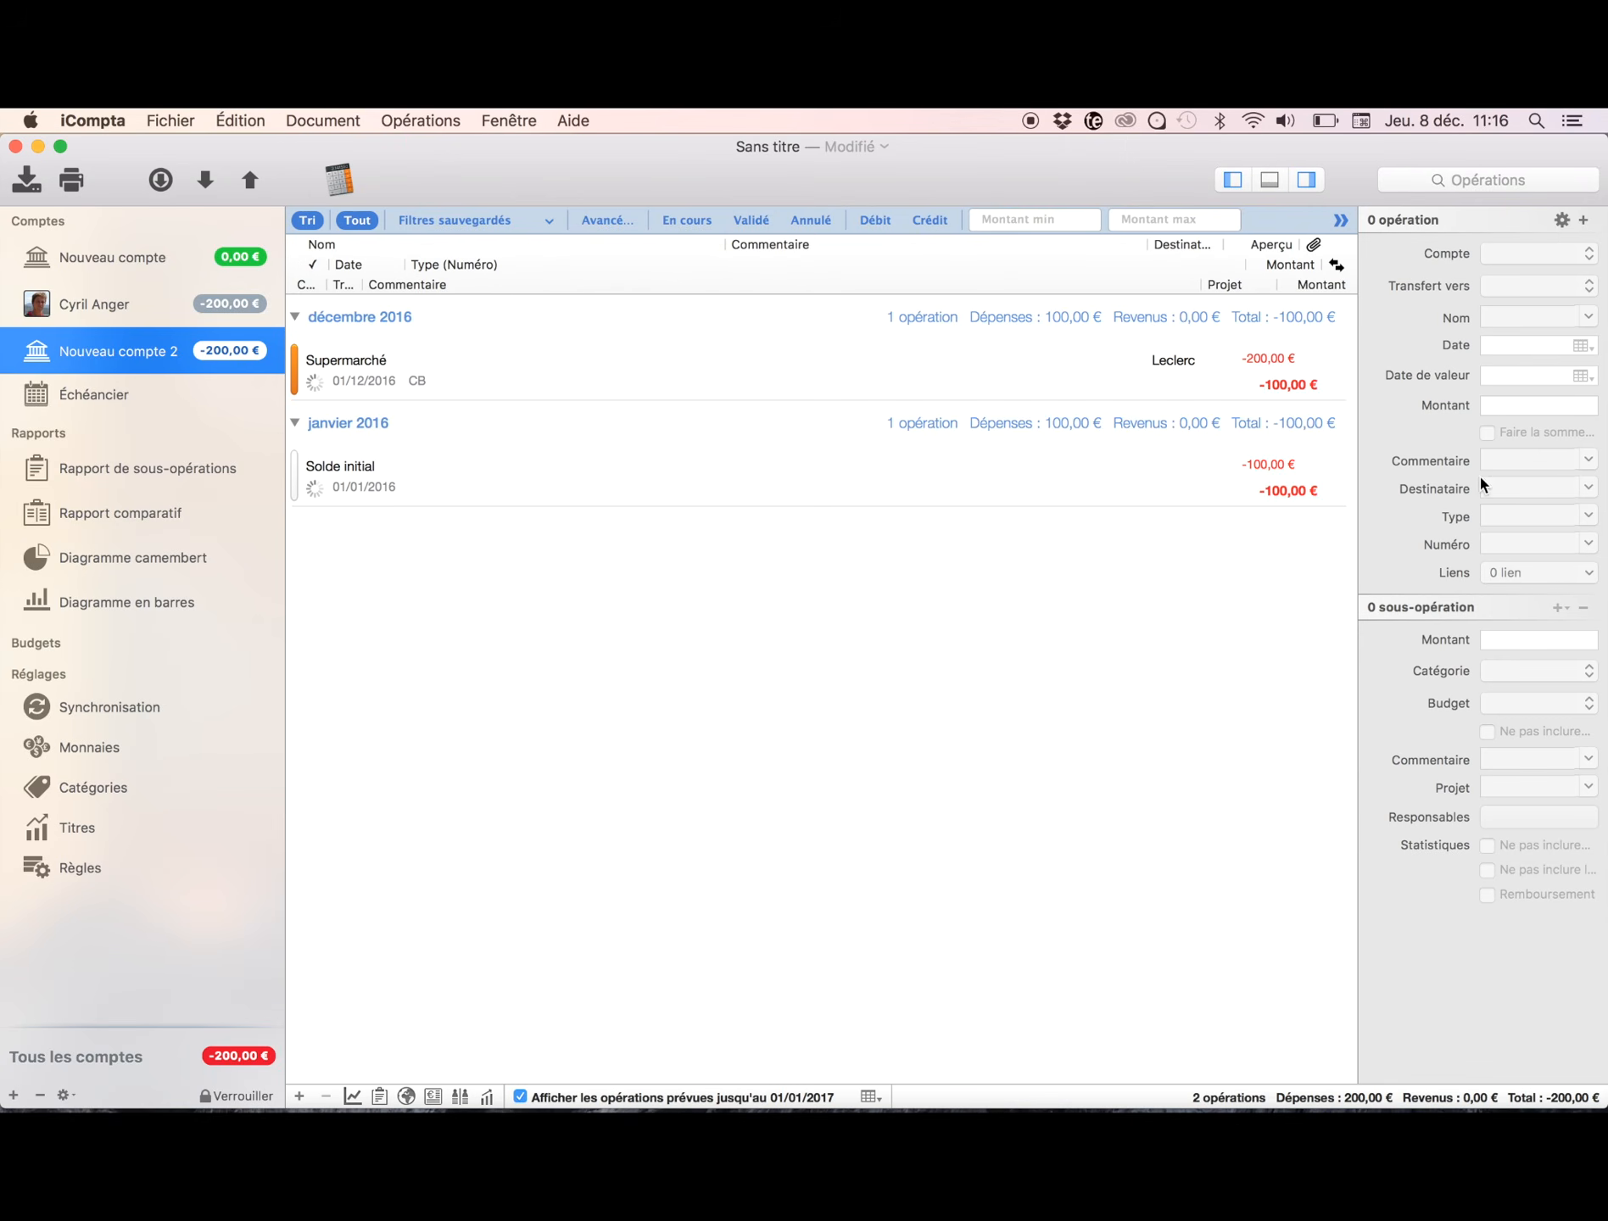
left_click(1582, 220)
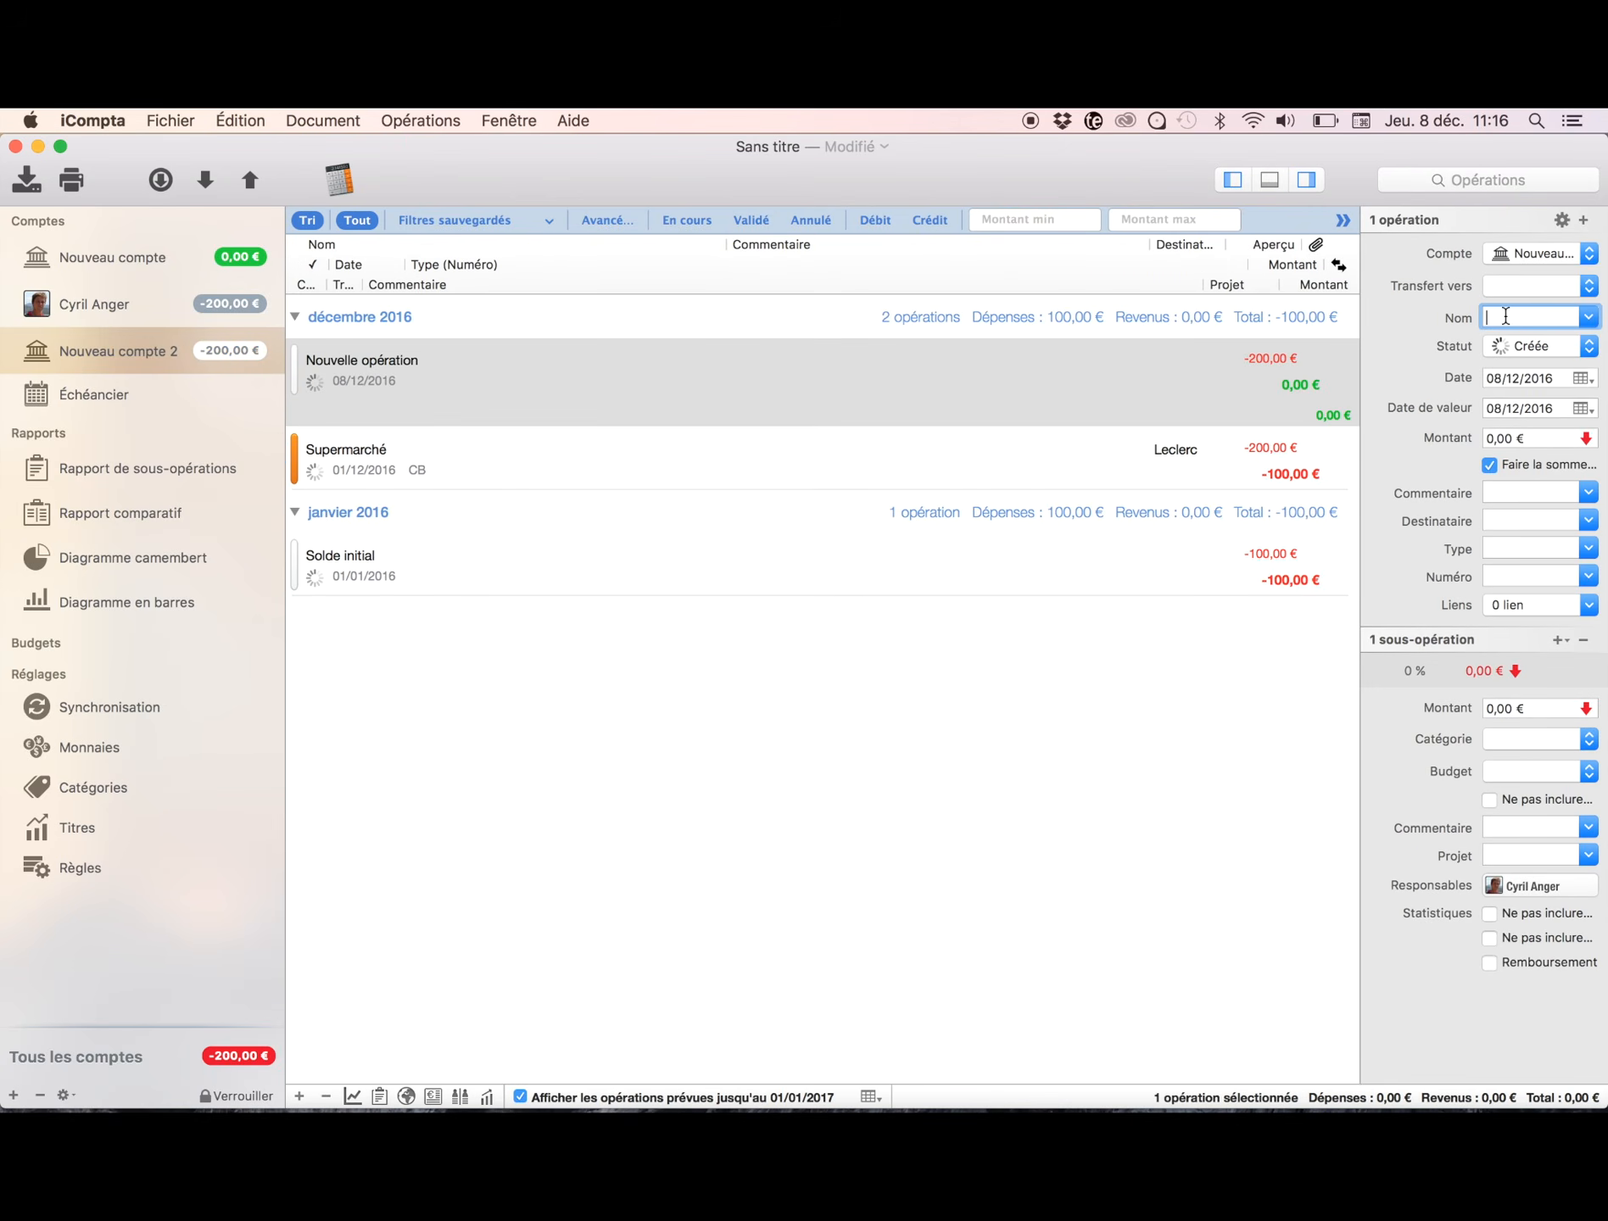
type("Supermarché")
key("Return")
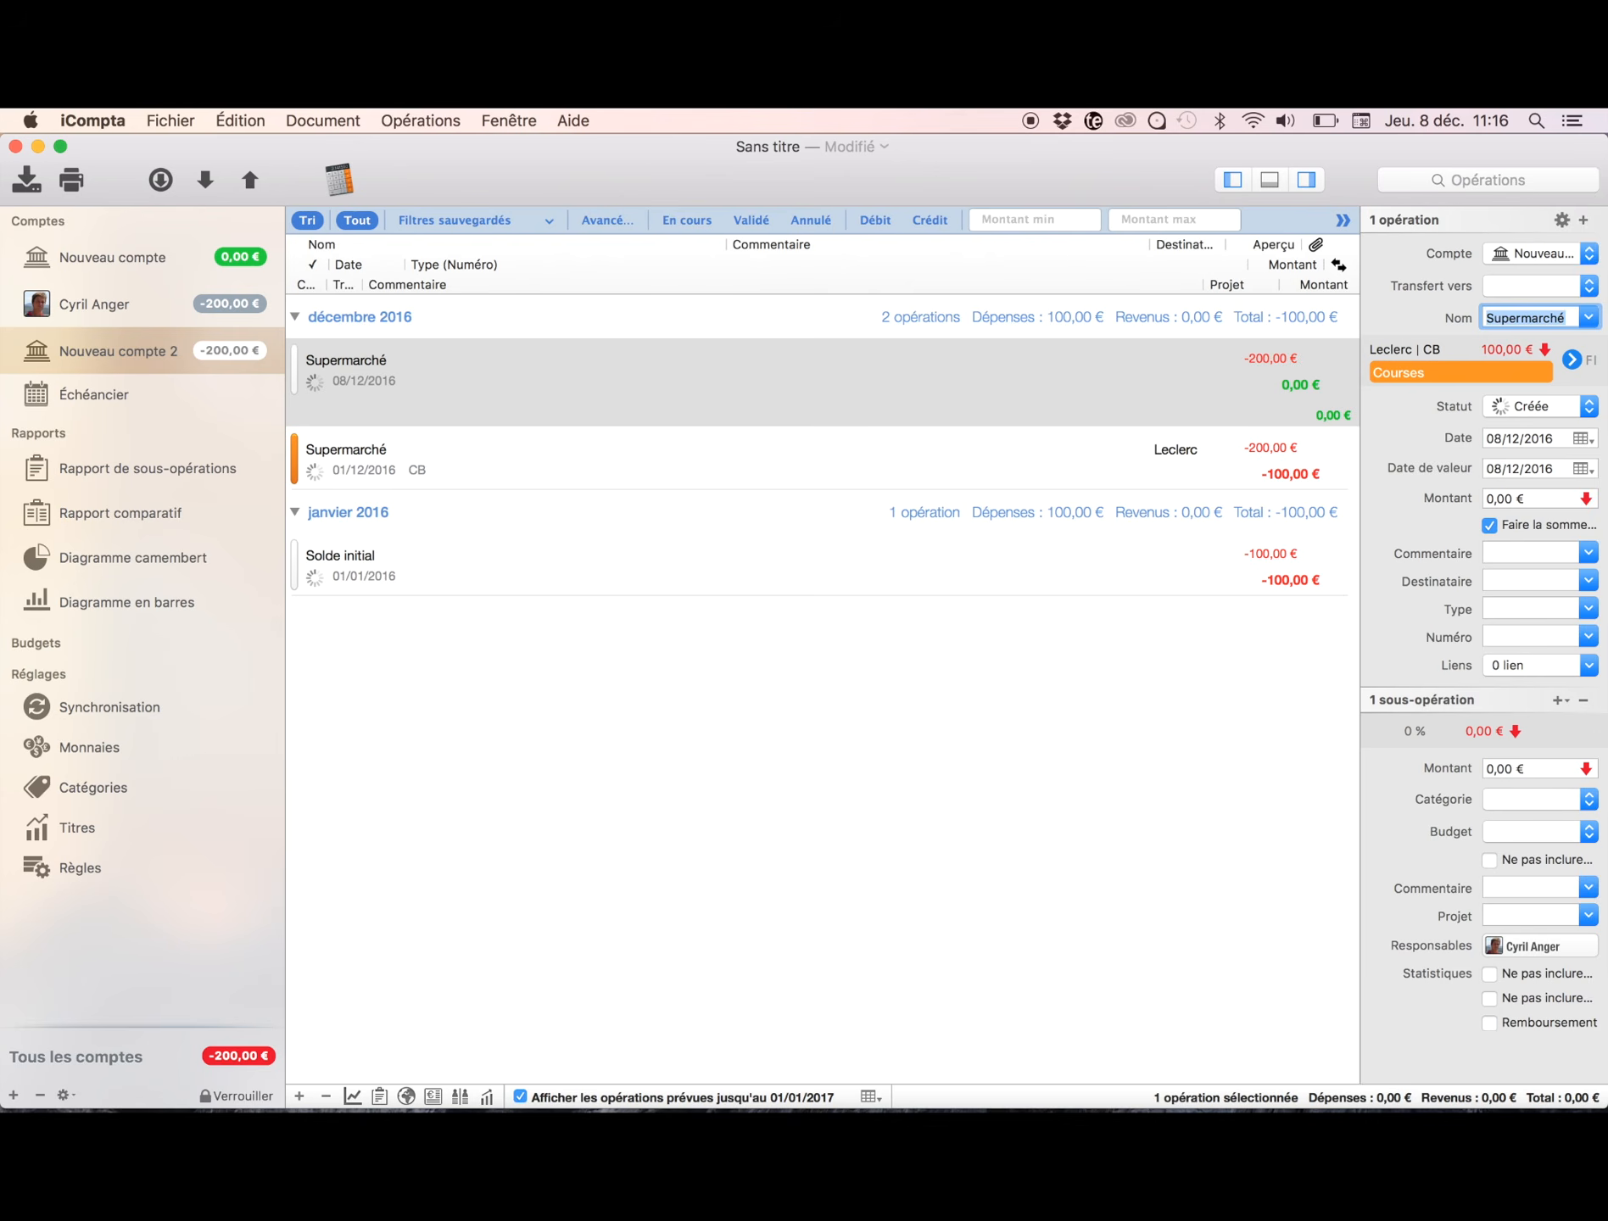
left_click(1570, 360)
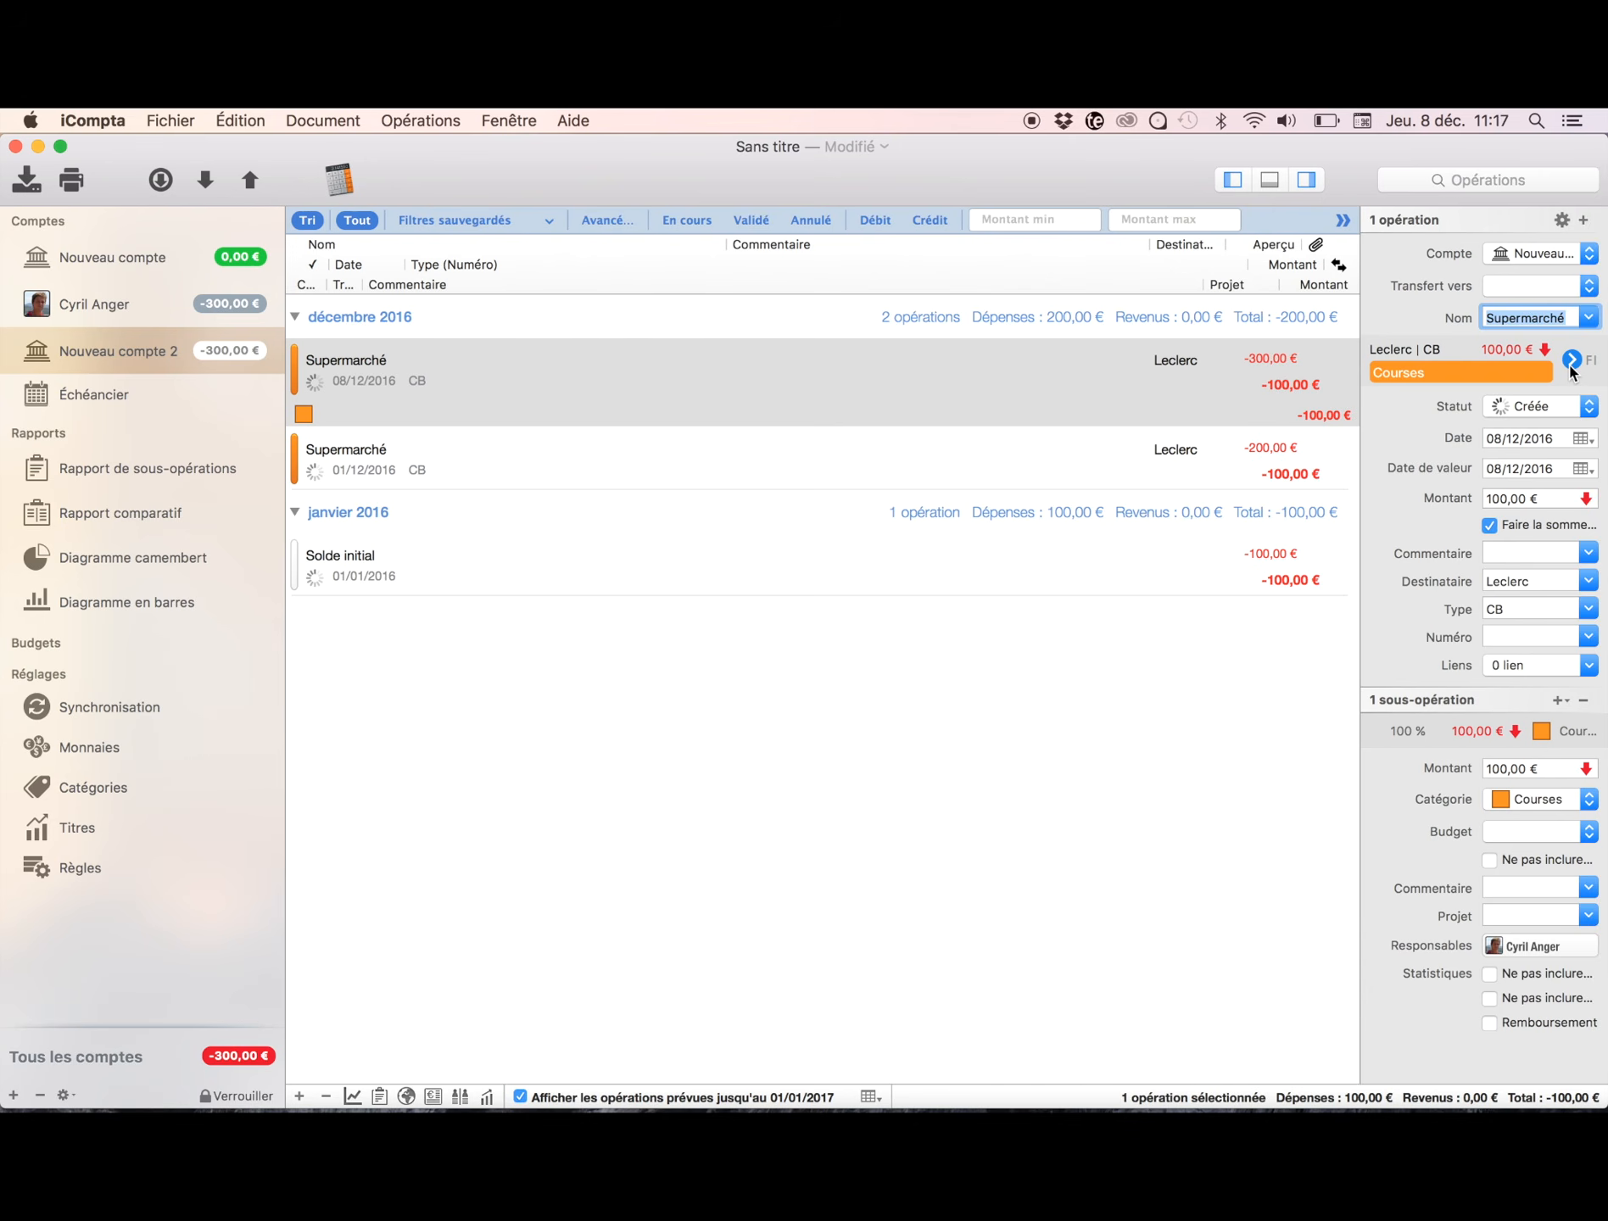
Step: Set the new Supermarché operation's date to 02/12/2016 and its amount to 120 €
left_click(1506, 440)
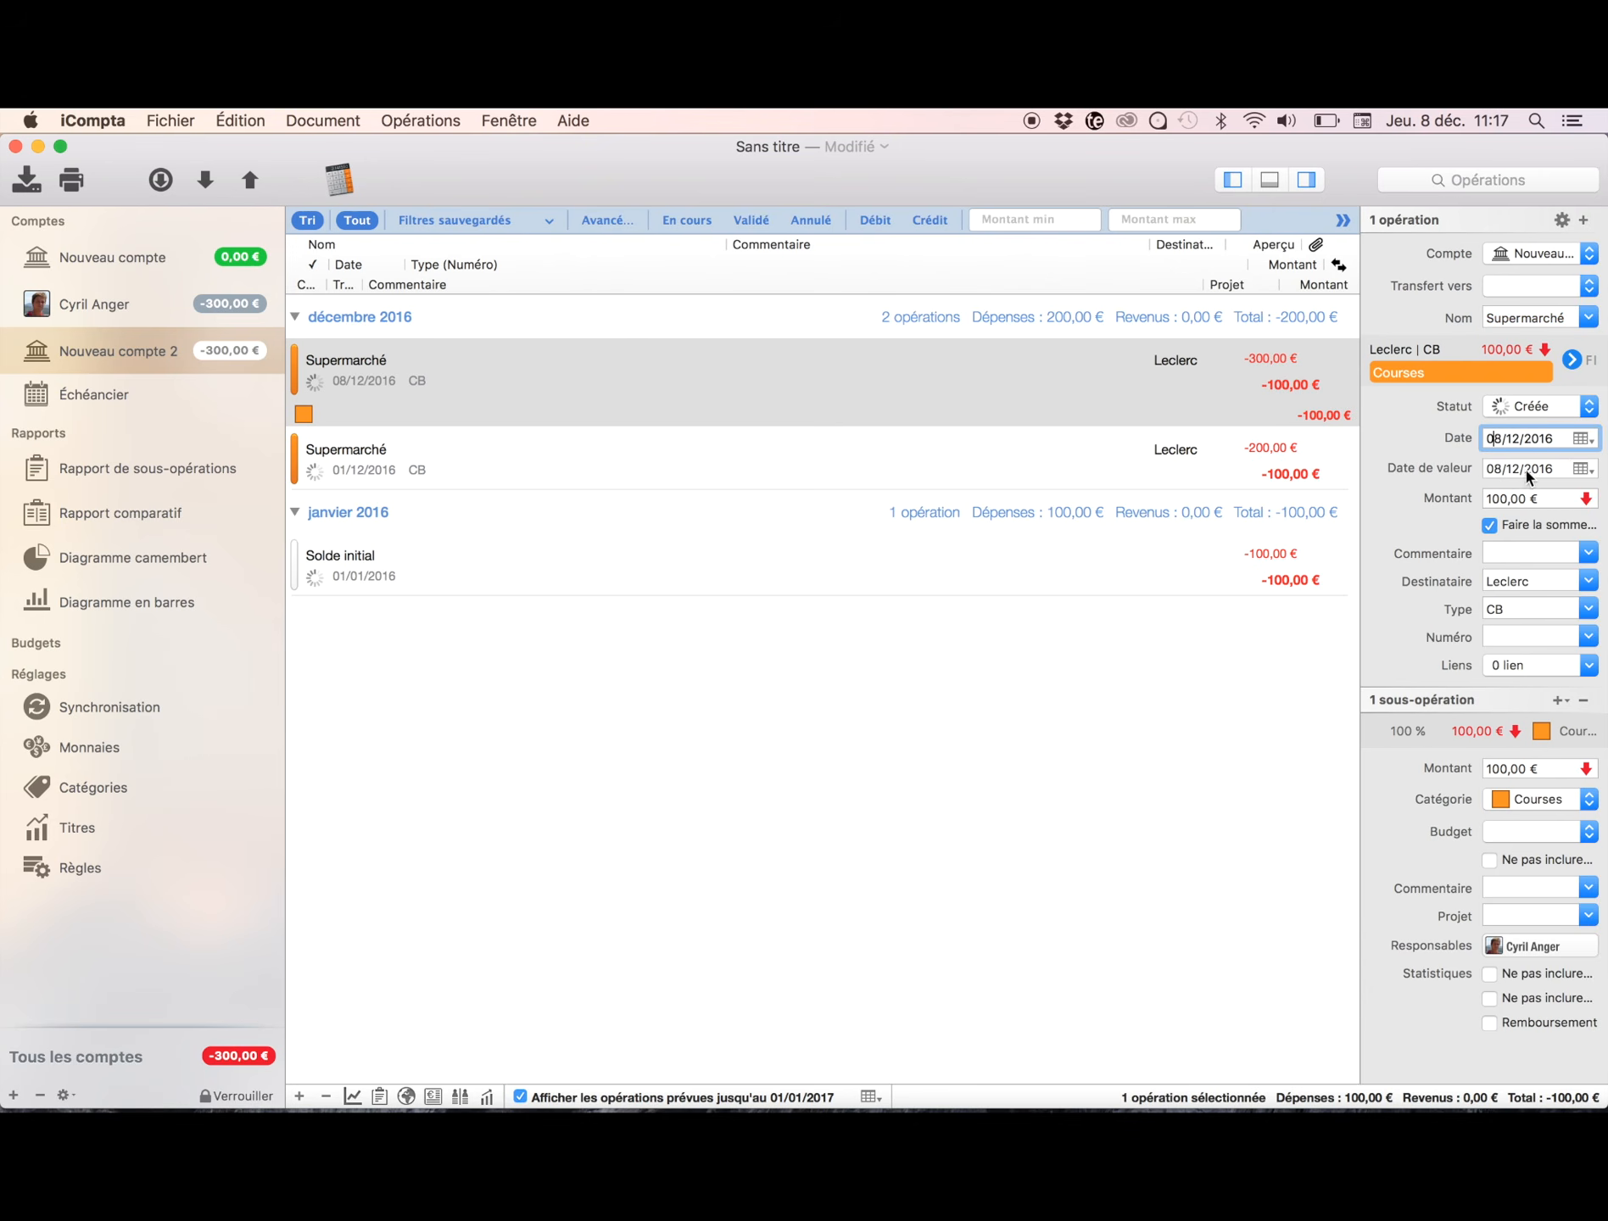
left_click(1581, 439)
left_click(1527, 520)
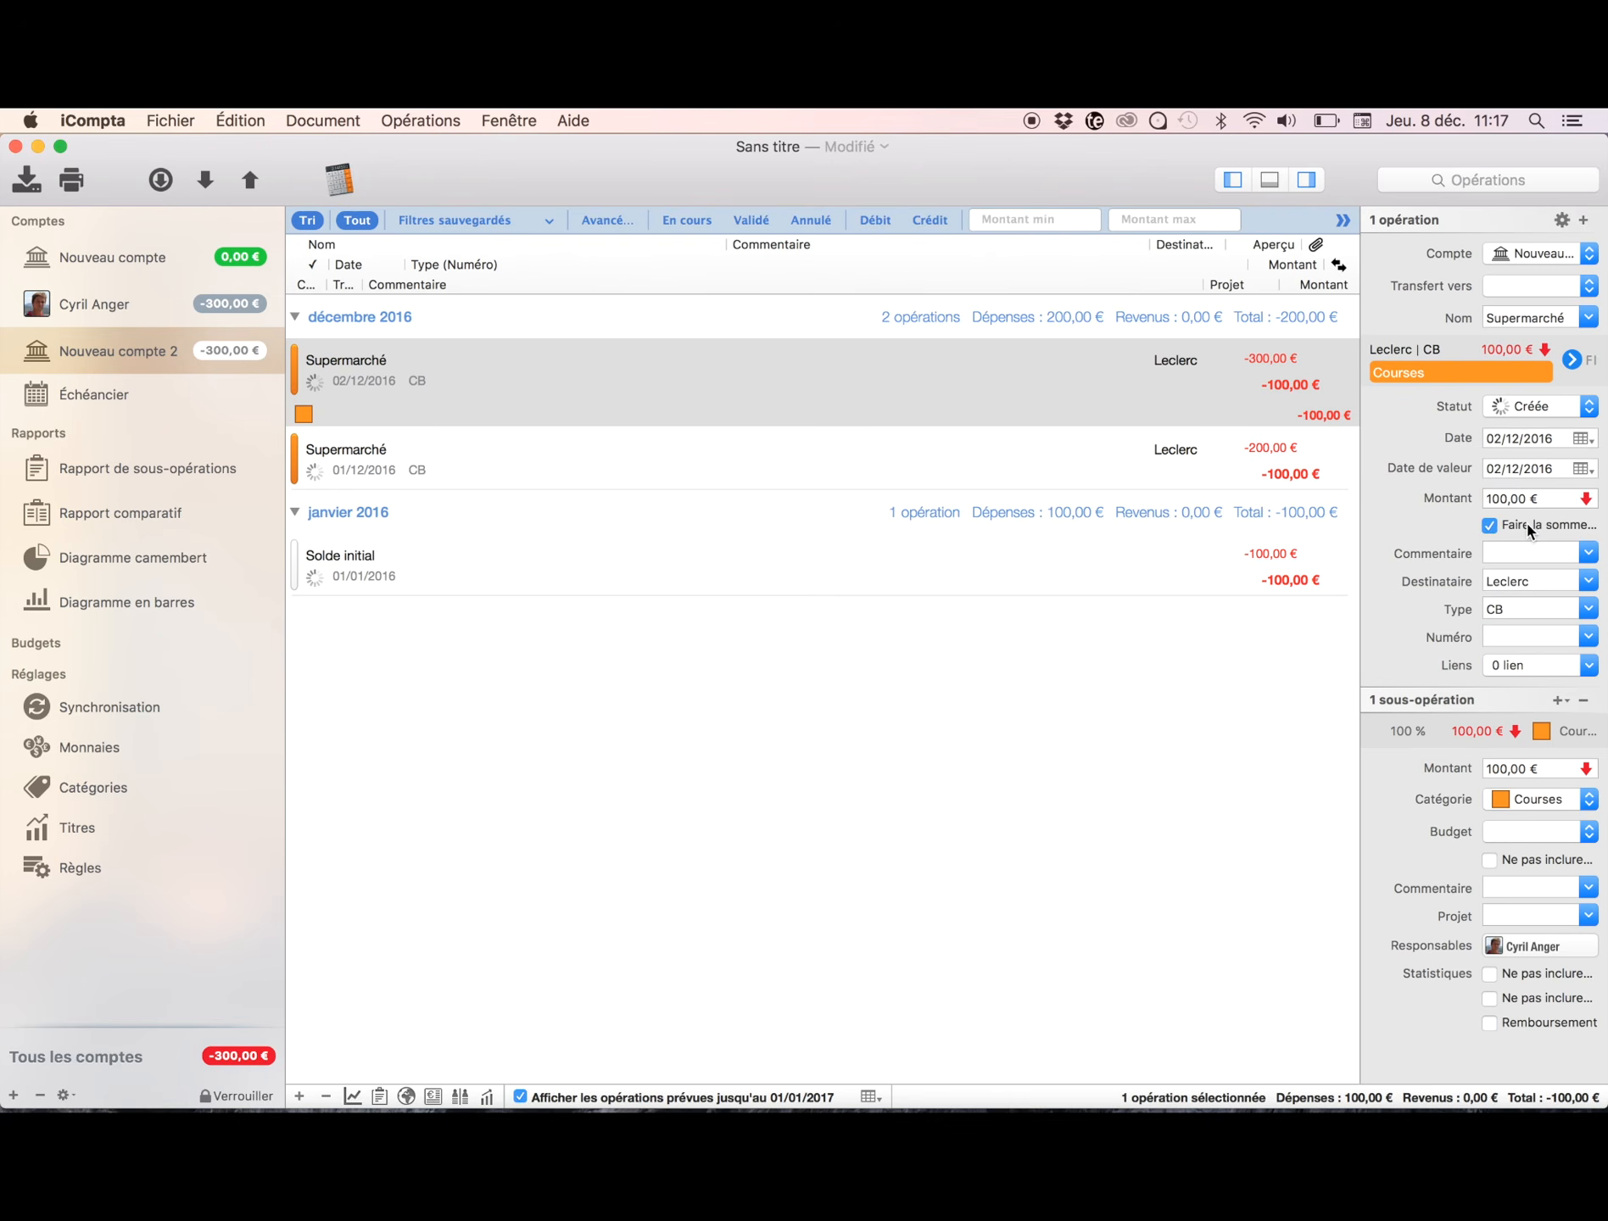
left_click(1506, 500)
key("BackSpace")
key("BackSpace")
type("20")
key("Return")
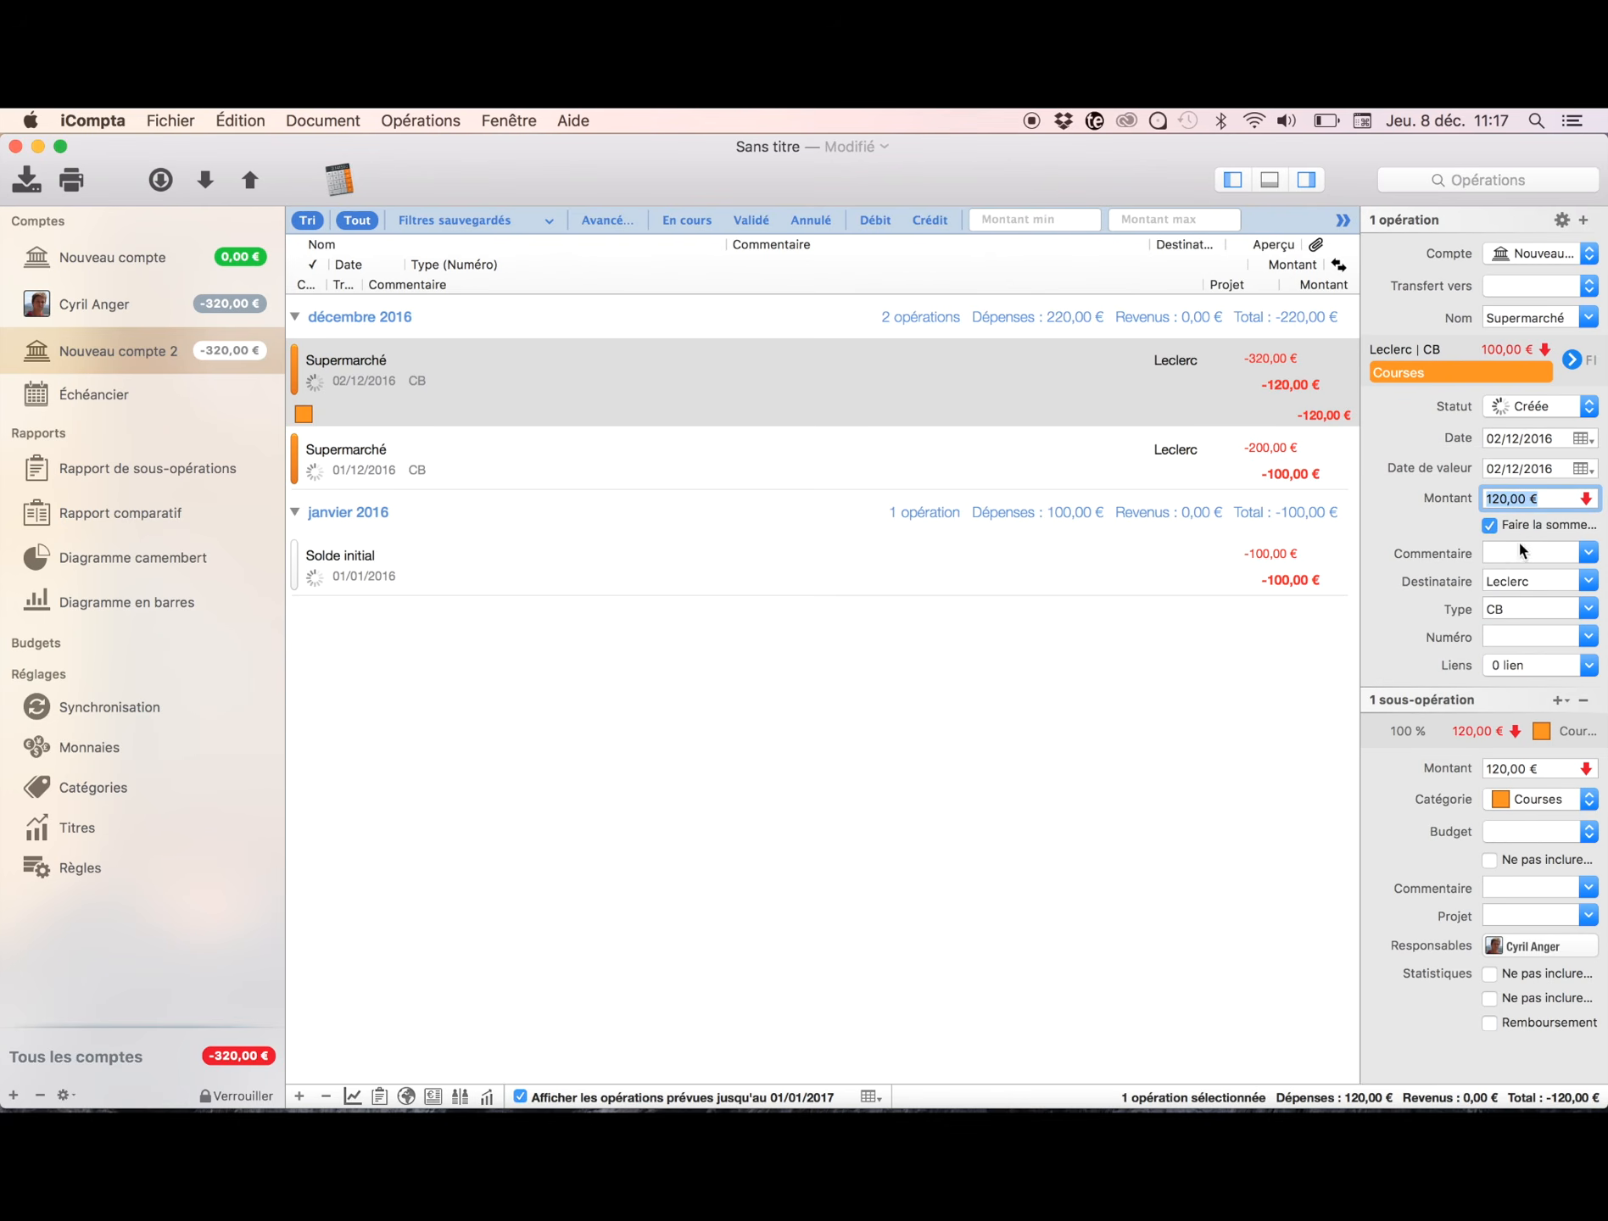
Step: Set the new Supermarché operation's type to Chèque and assign it a cheque number from the account's chequebook
left_click(1523, 603)
type("Chèque")
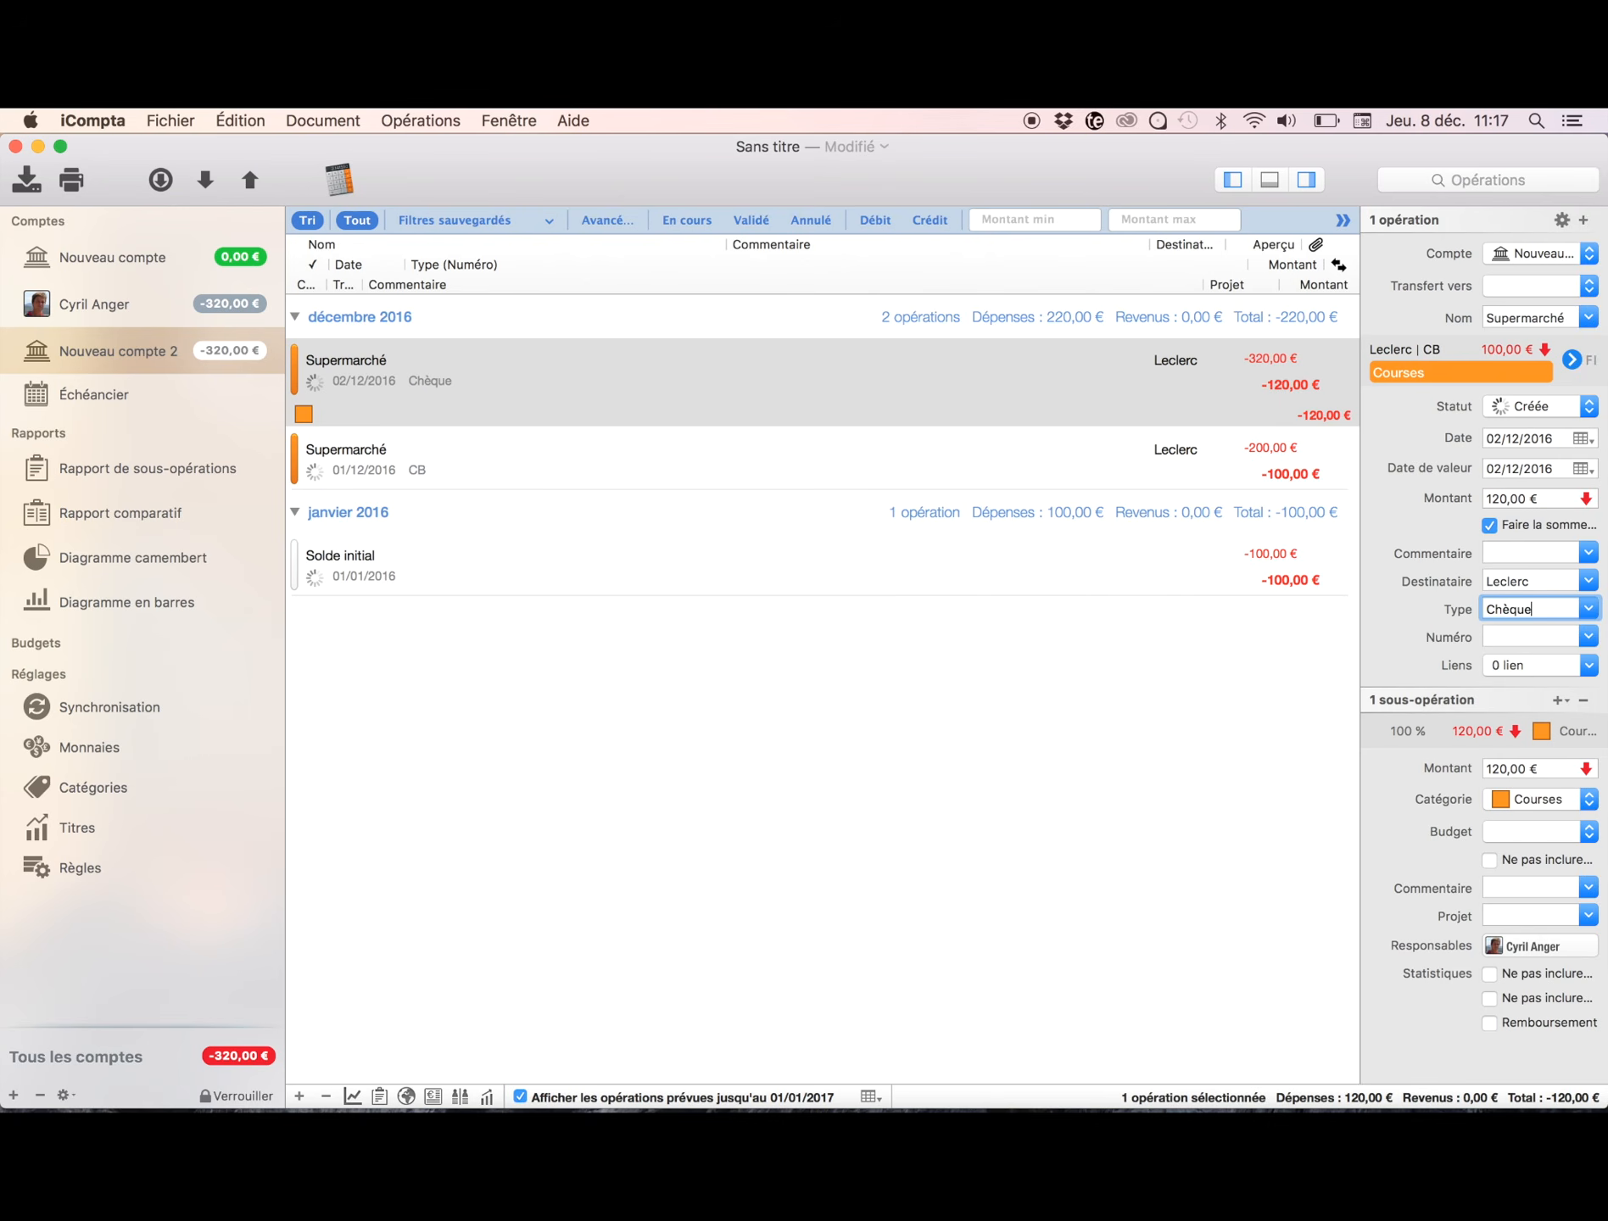
left_click(1516, 632)
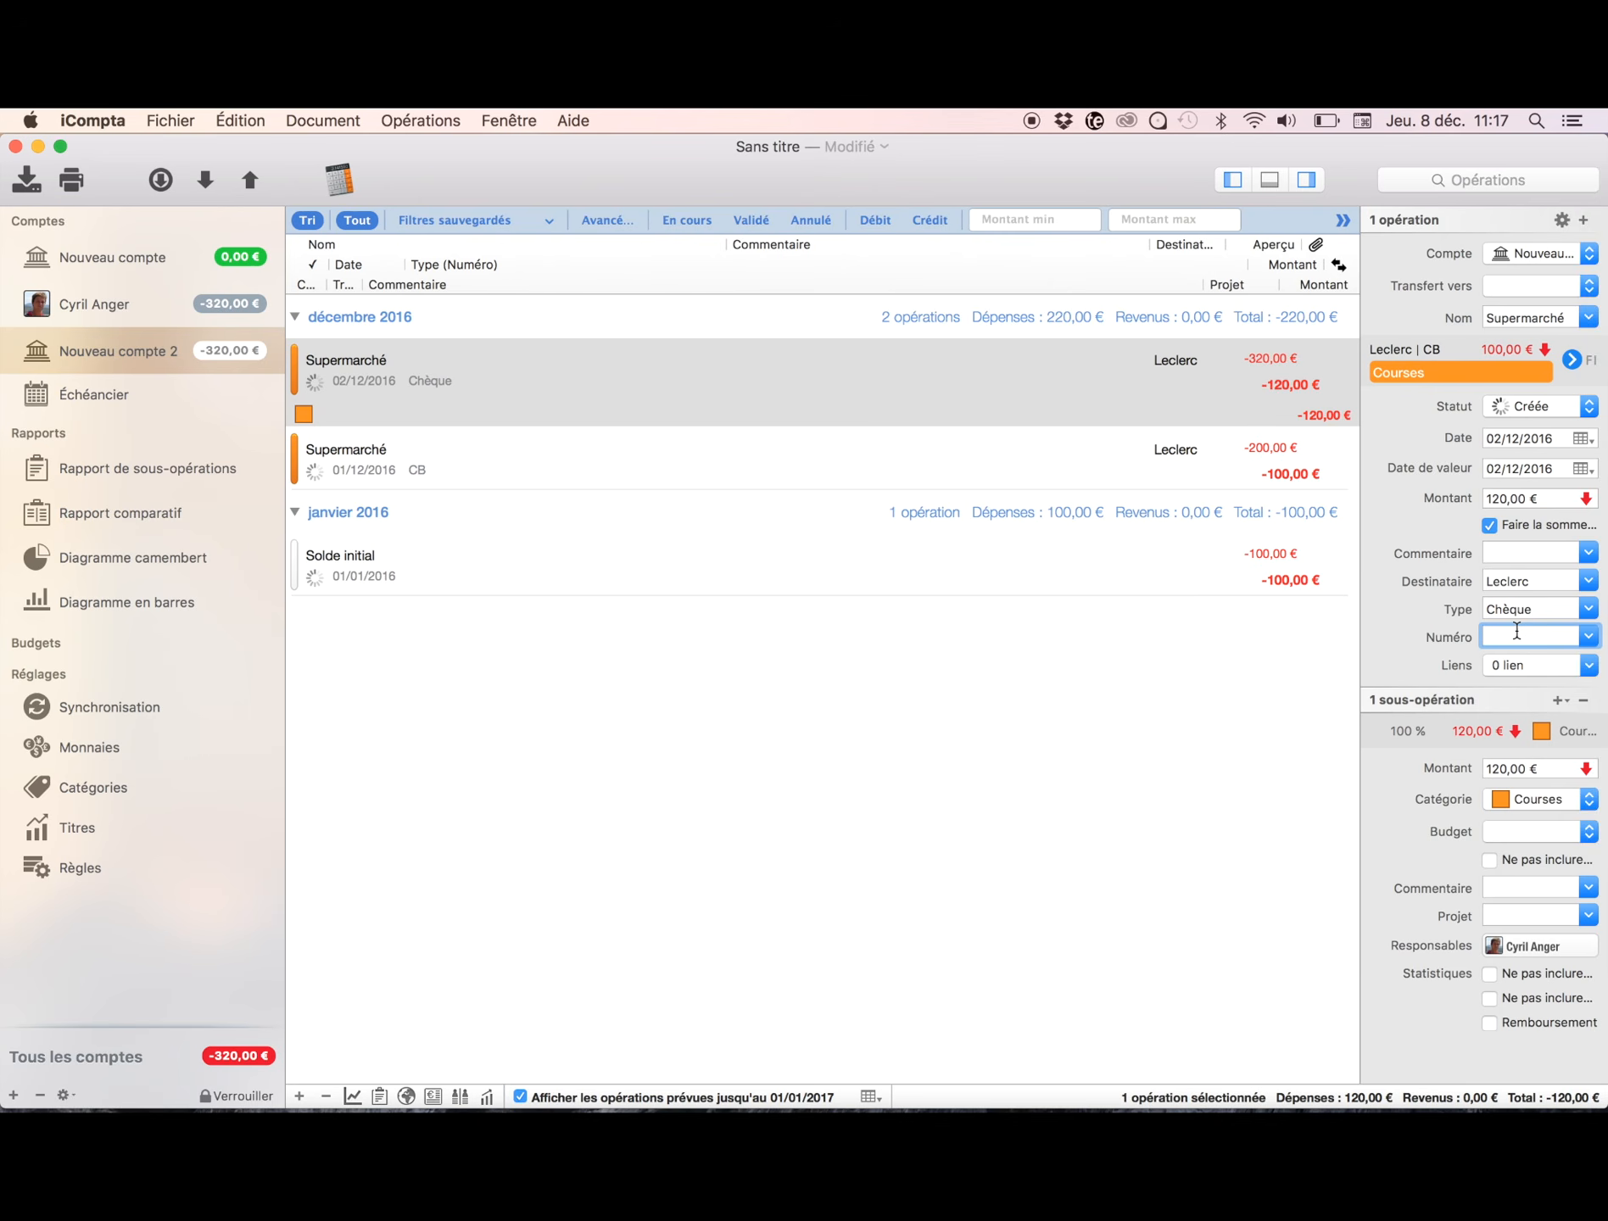
left_click(1585, 636)
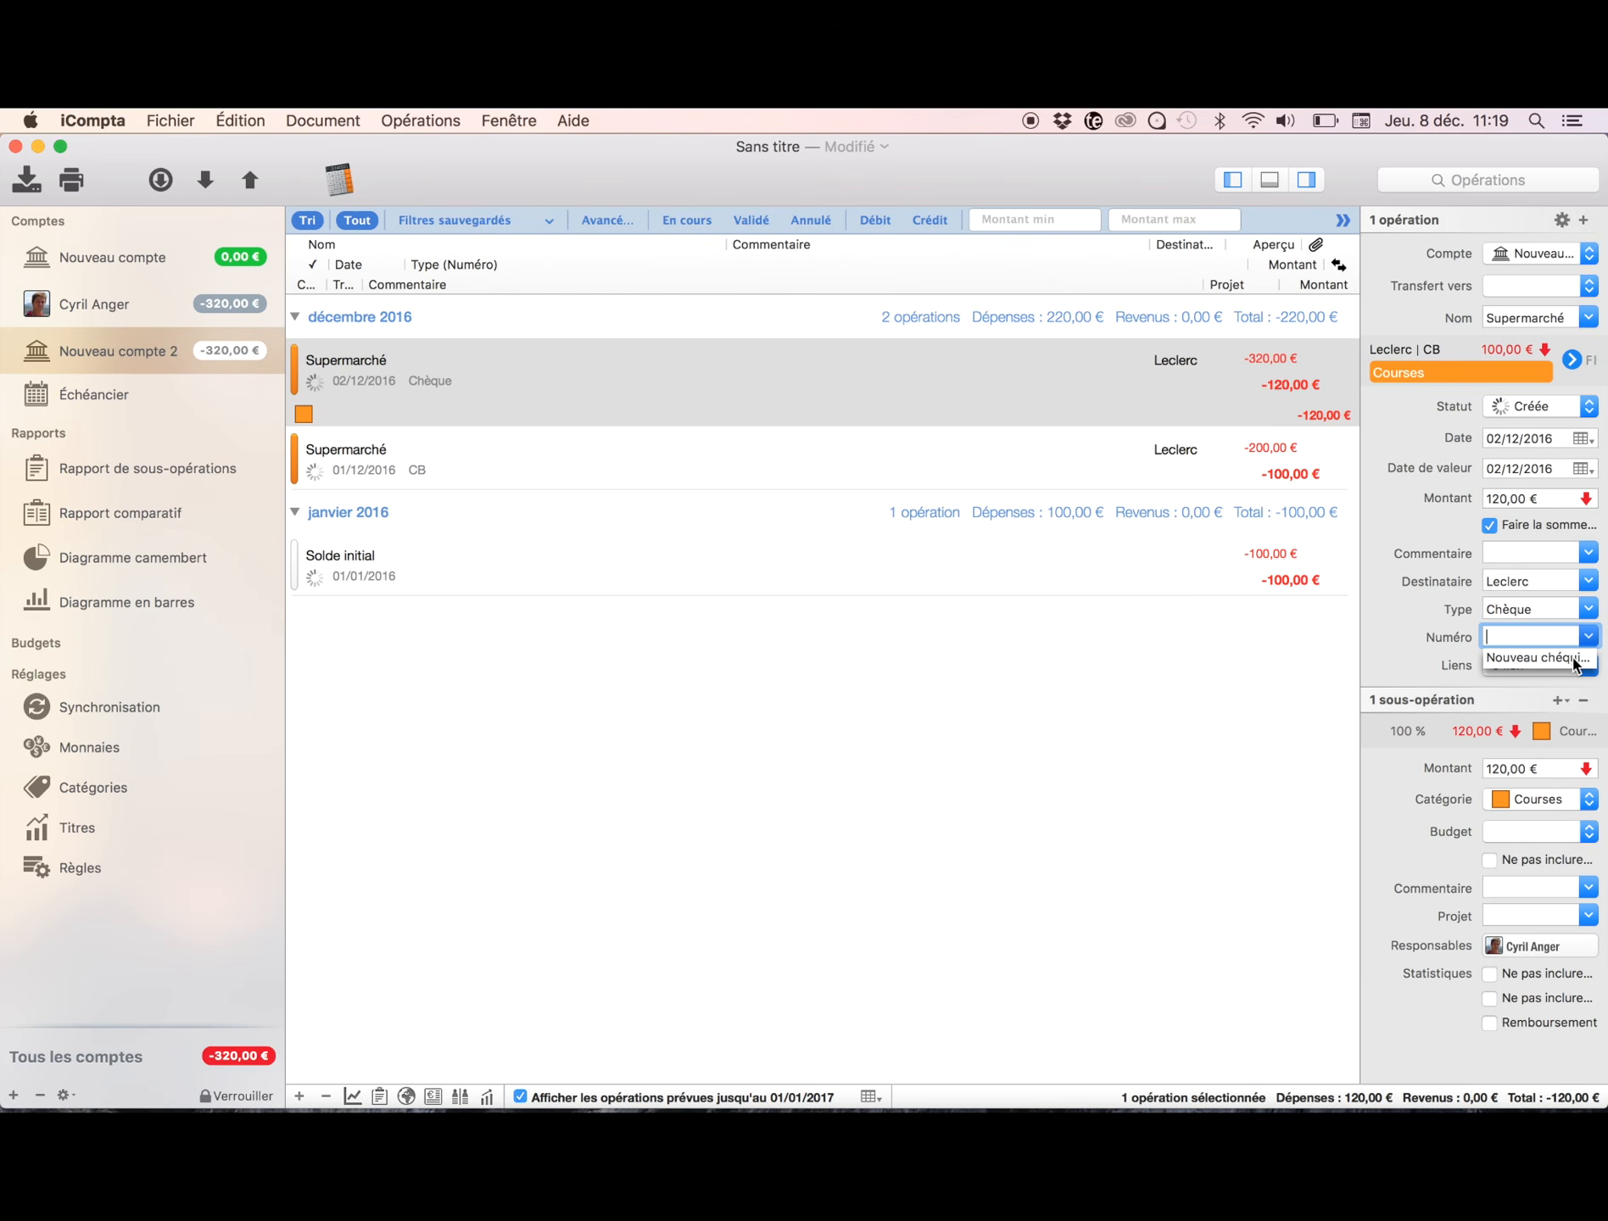
left_click(1574, 659)
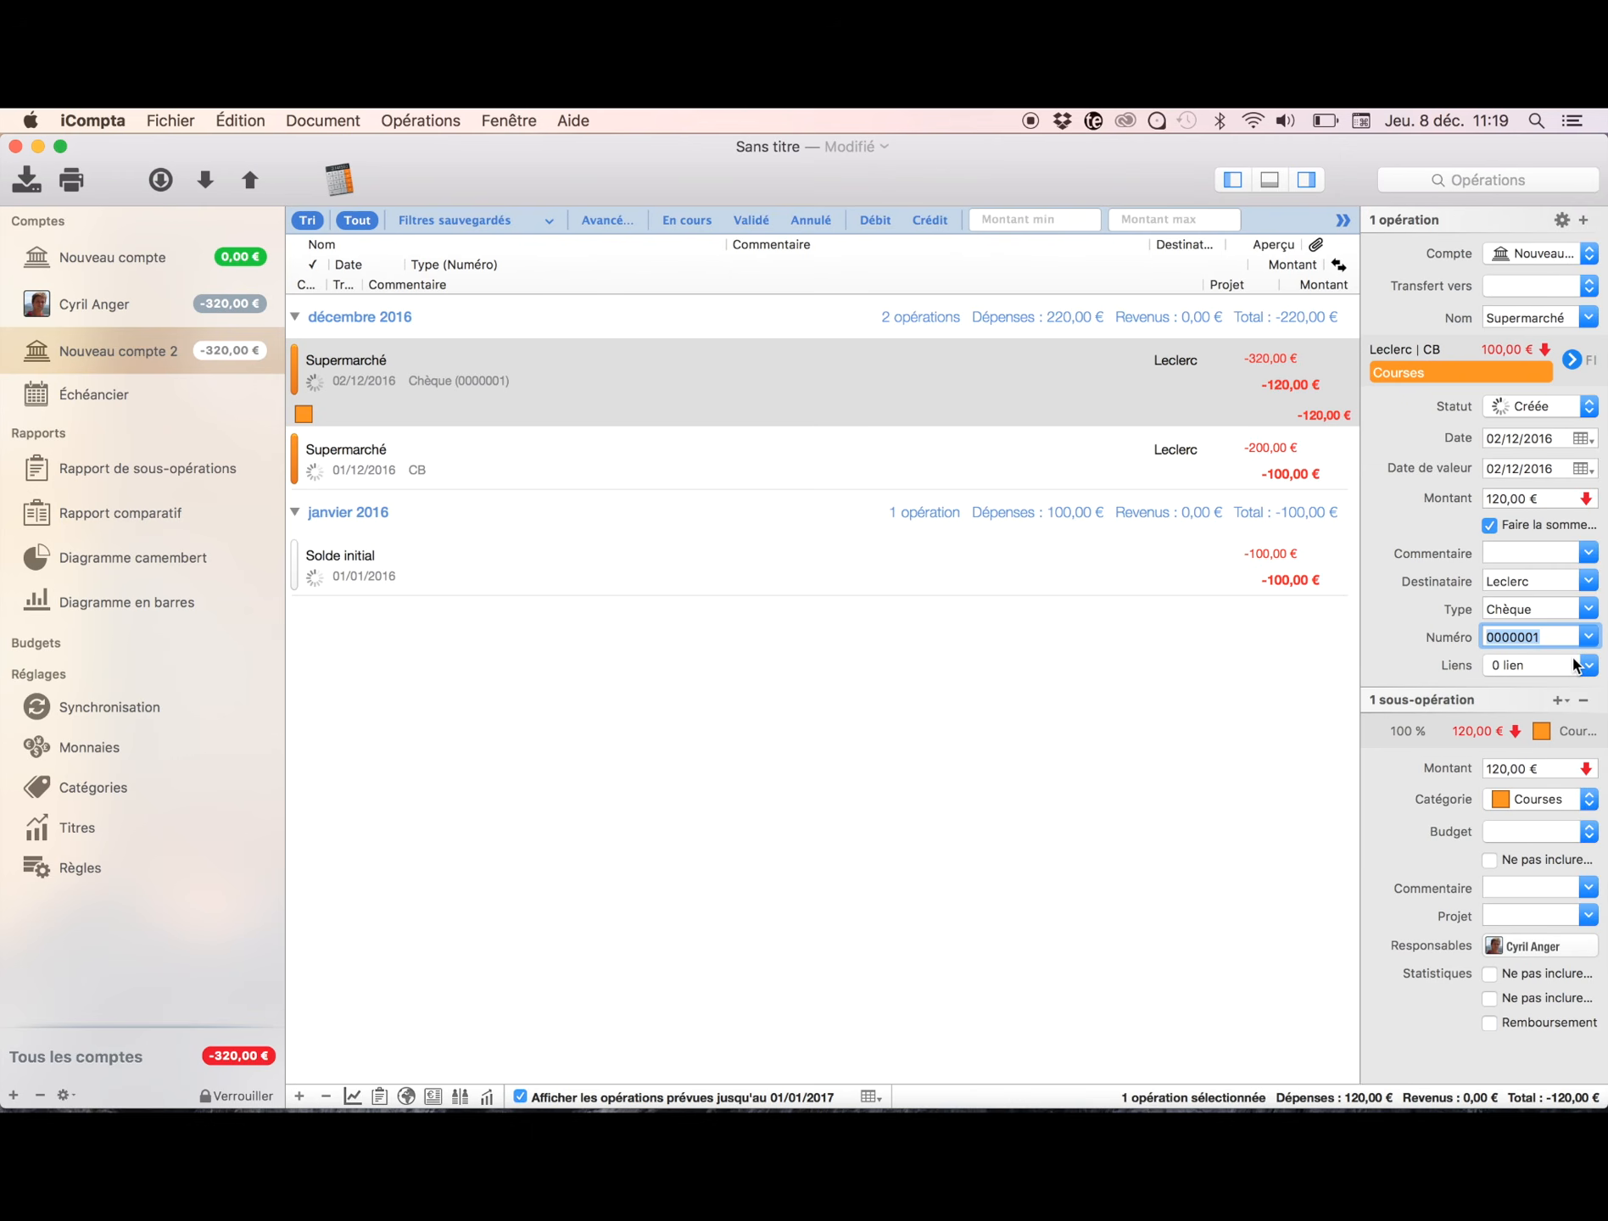
Step: Assign the operation's existing sub-operation to the Alimentation subcategory of Courses and set its amount to 80 €
left_click(1561, 800)
mouse_move(1560, 810)
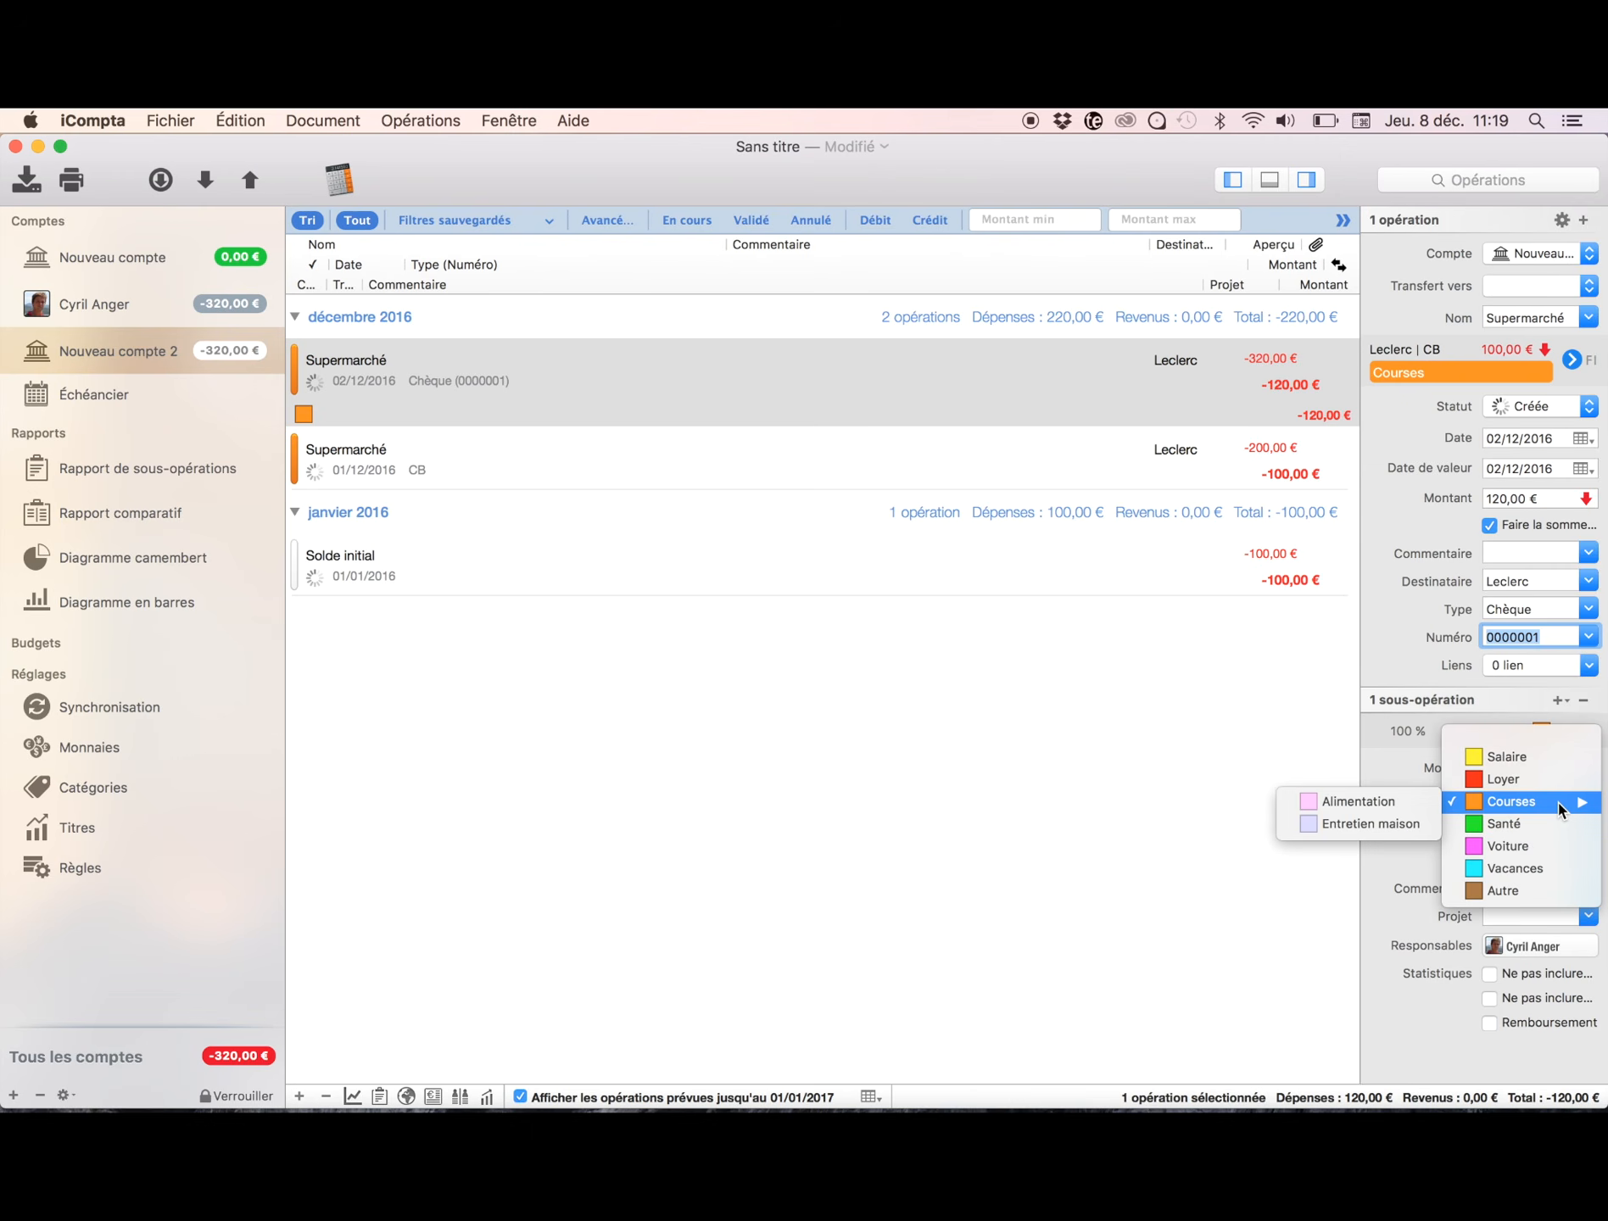
left_click(1399, 801)
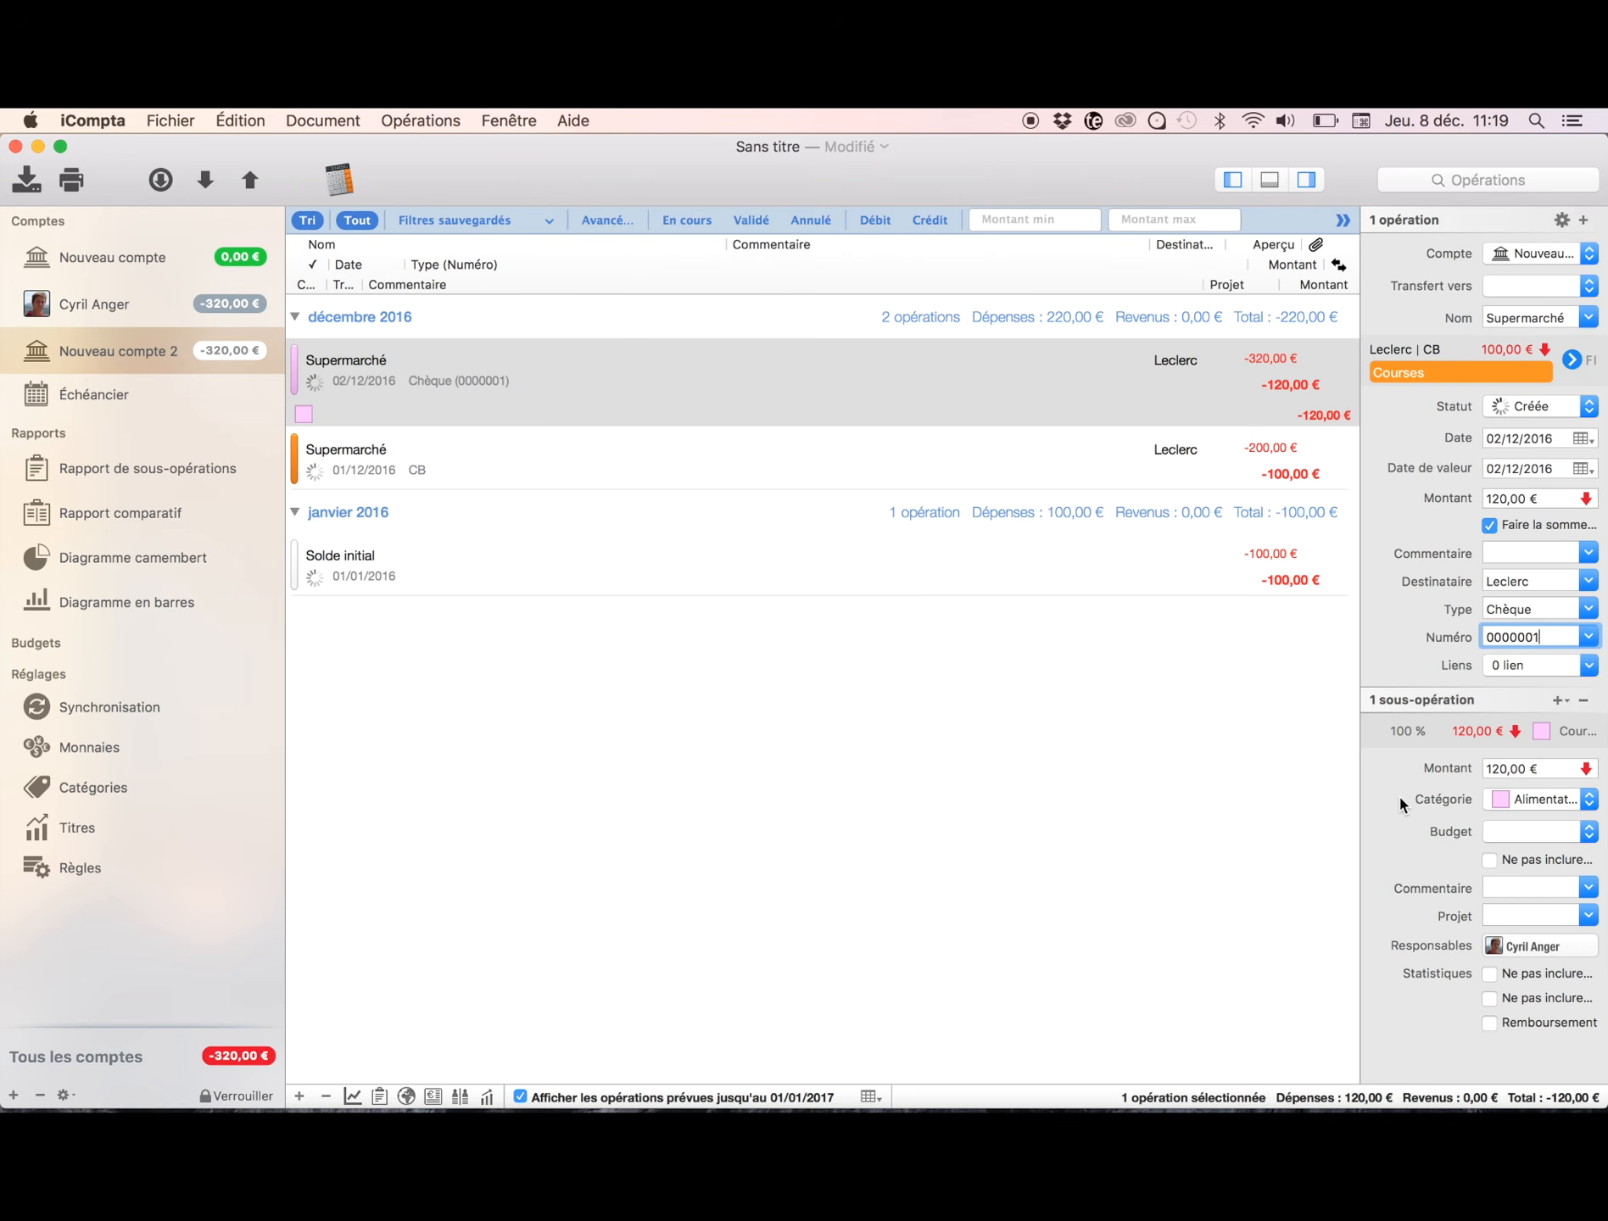
left_click(1499, 772)
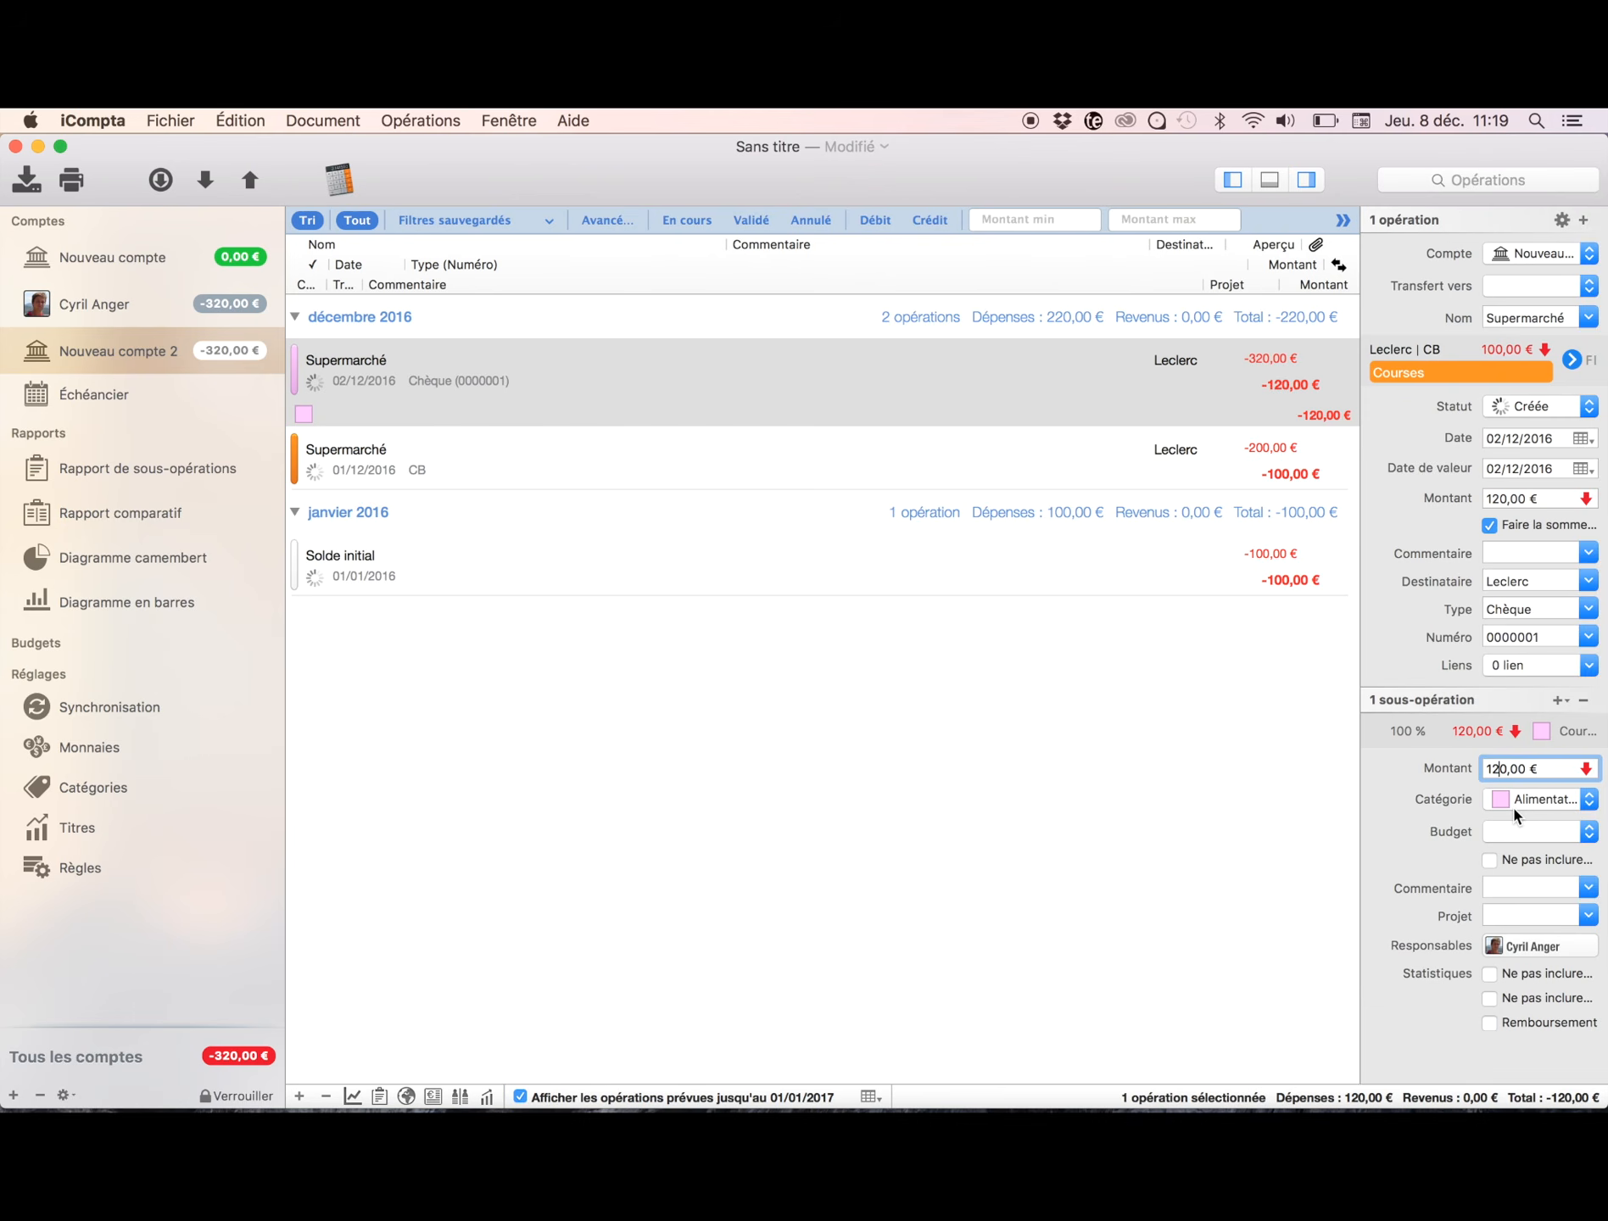
key("BackSpace")
key("BackSpace")
type("8")
key("Return")
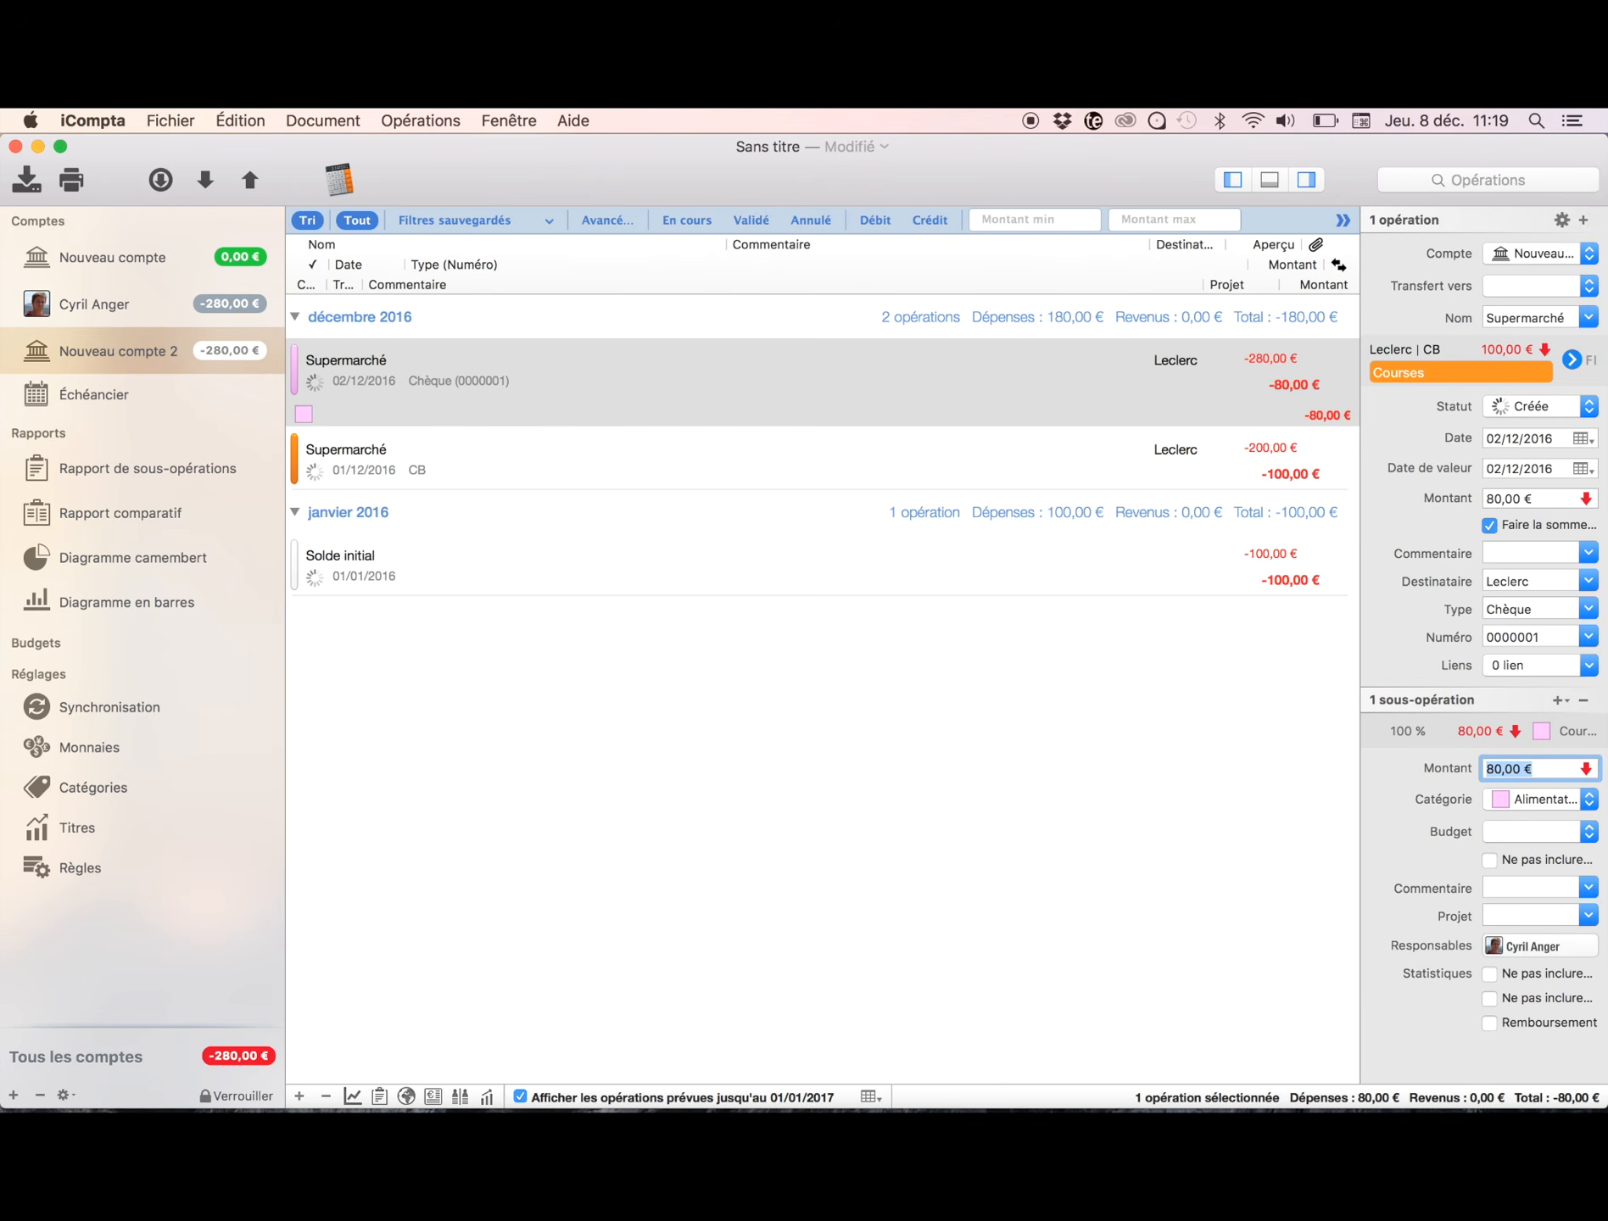
Step: Add a second sub-operation to the Supermarché cheque operation in the Entretien maison subcategory of Courses
left_click(1560, 702)
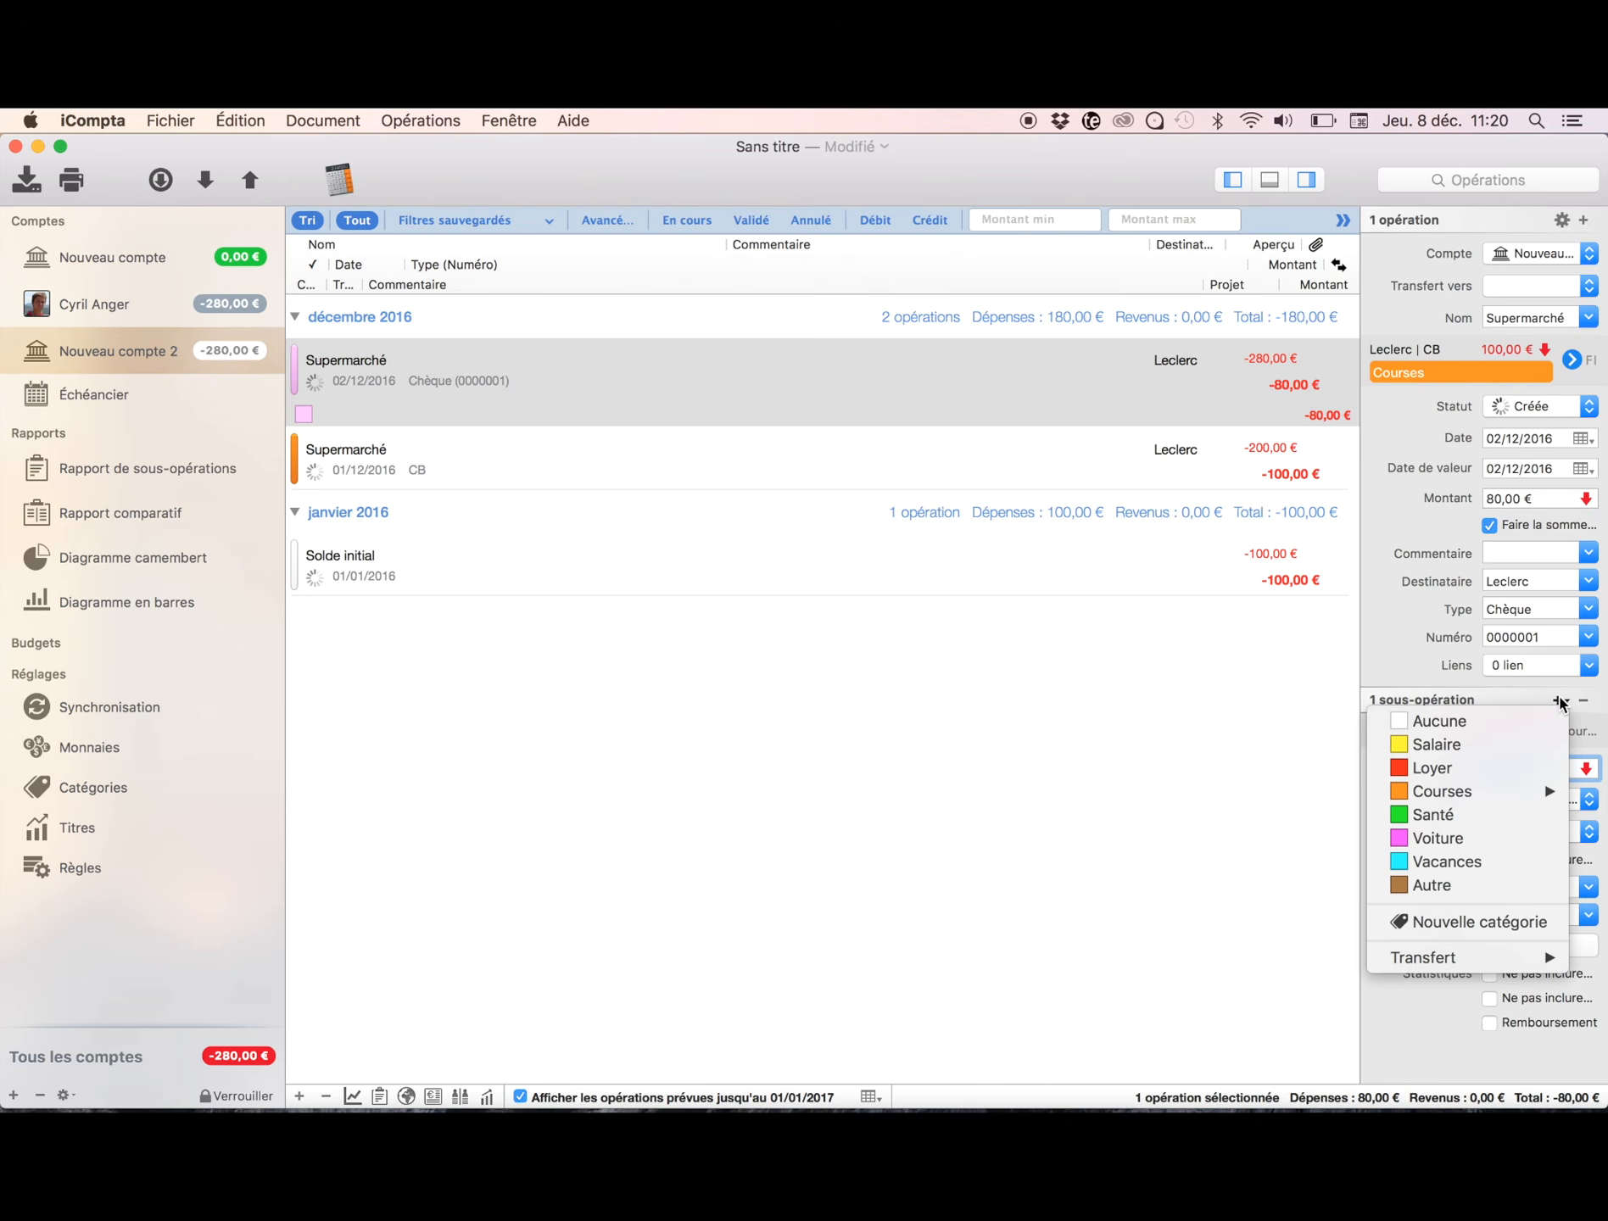
mouse_move(1510, 797)
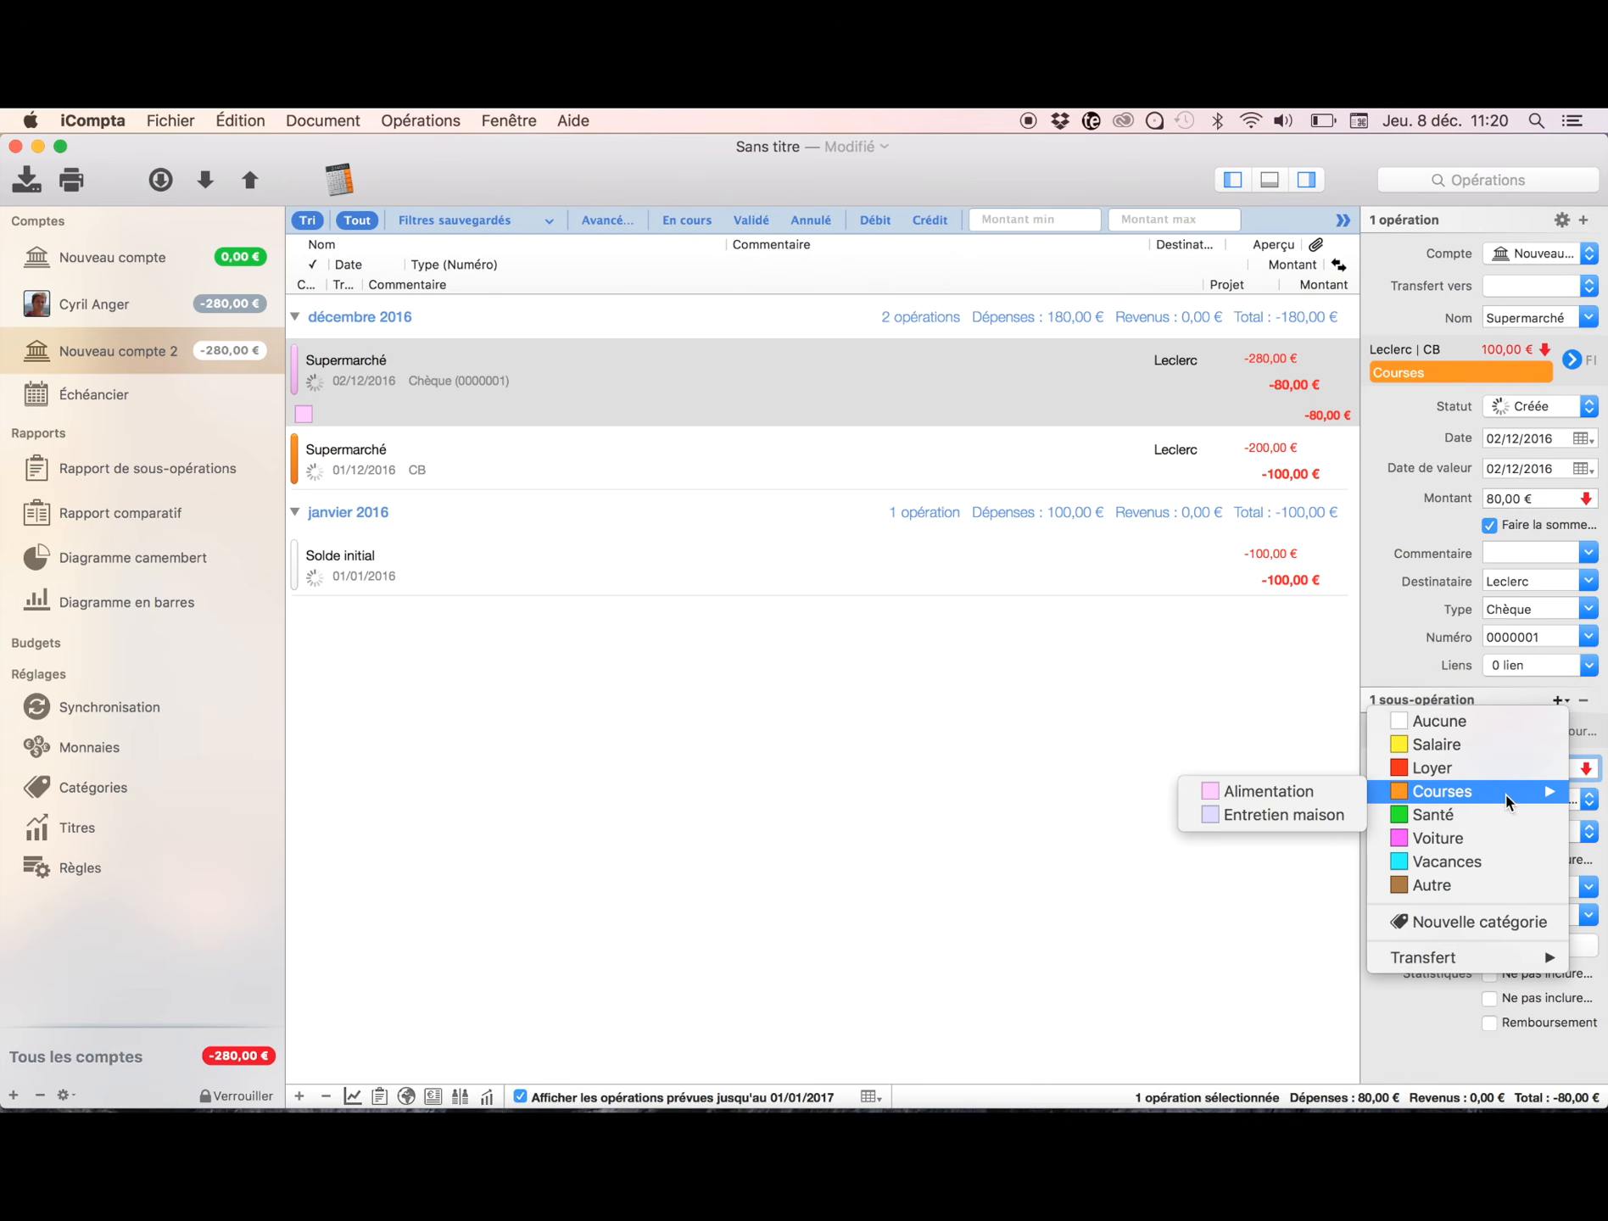
left_click(1317, 816)
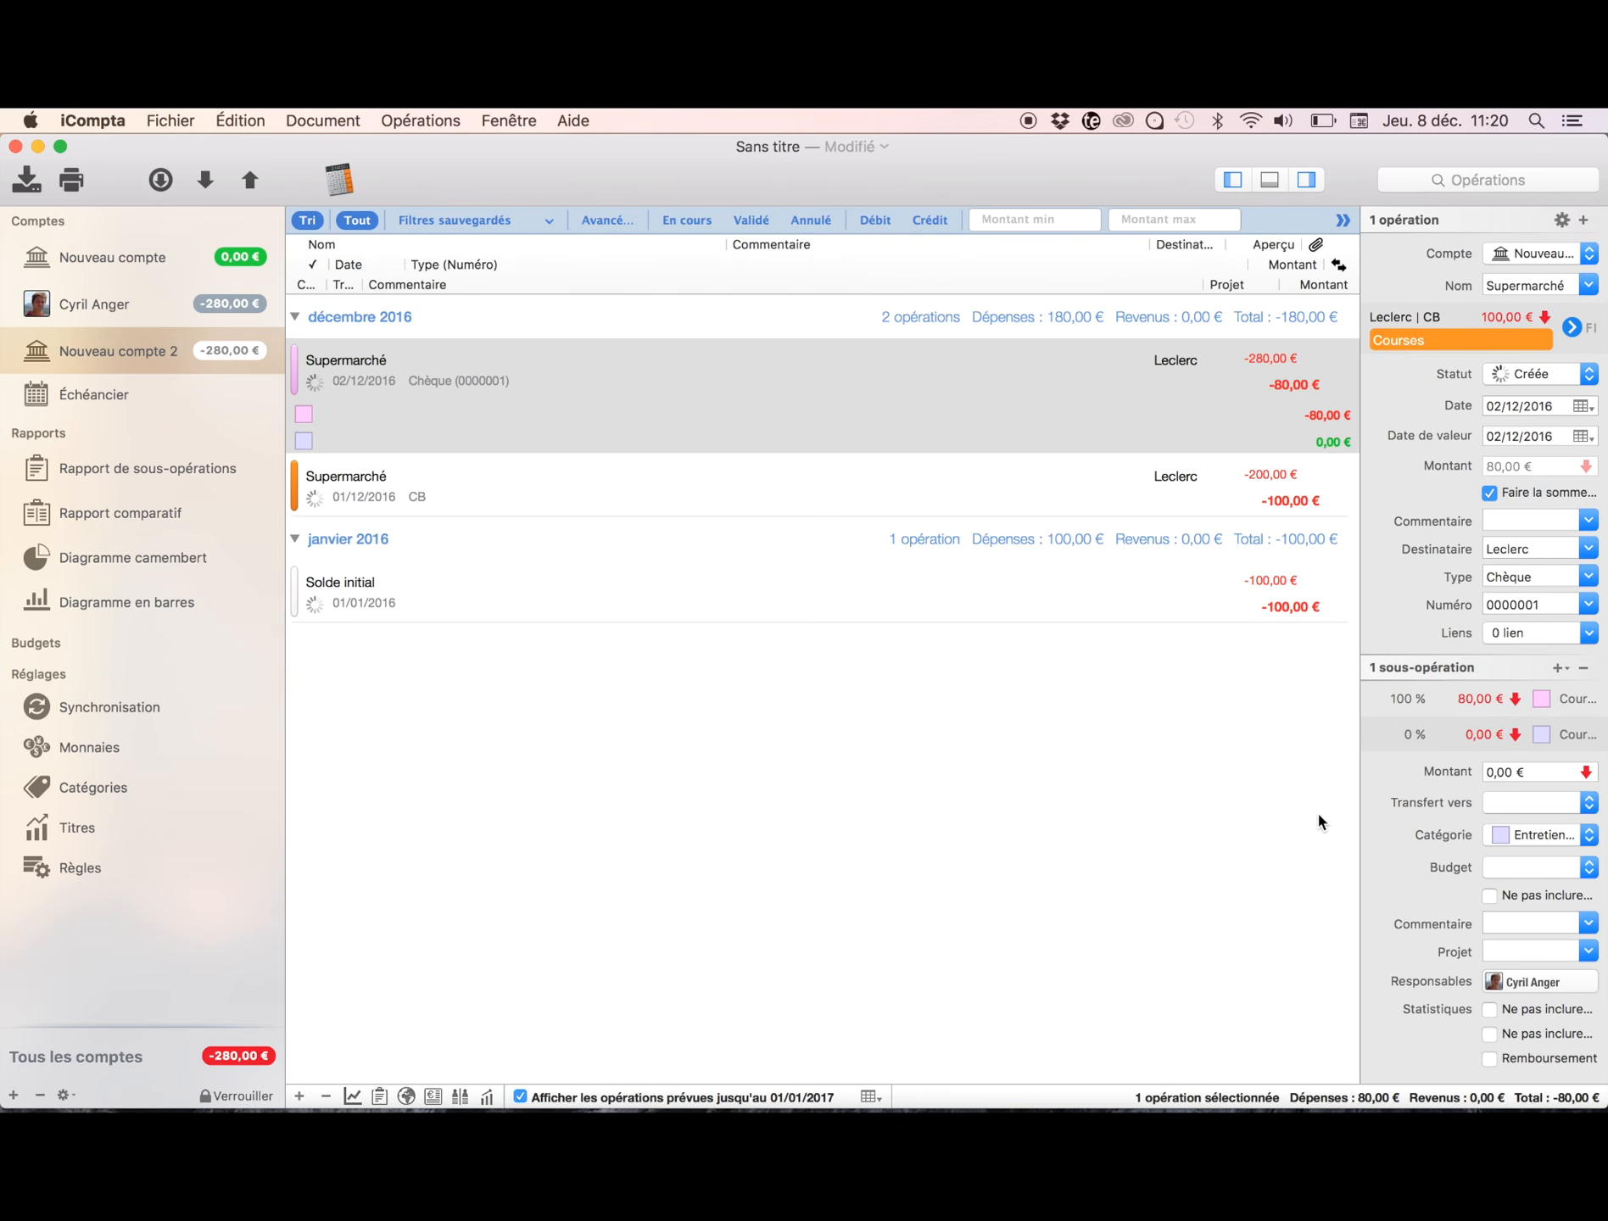
Step: Set the amount of the Entretien maison sub-operation to 40 €
left_click(1488, 773)
type("4")
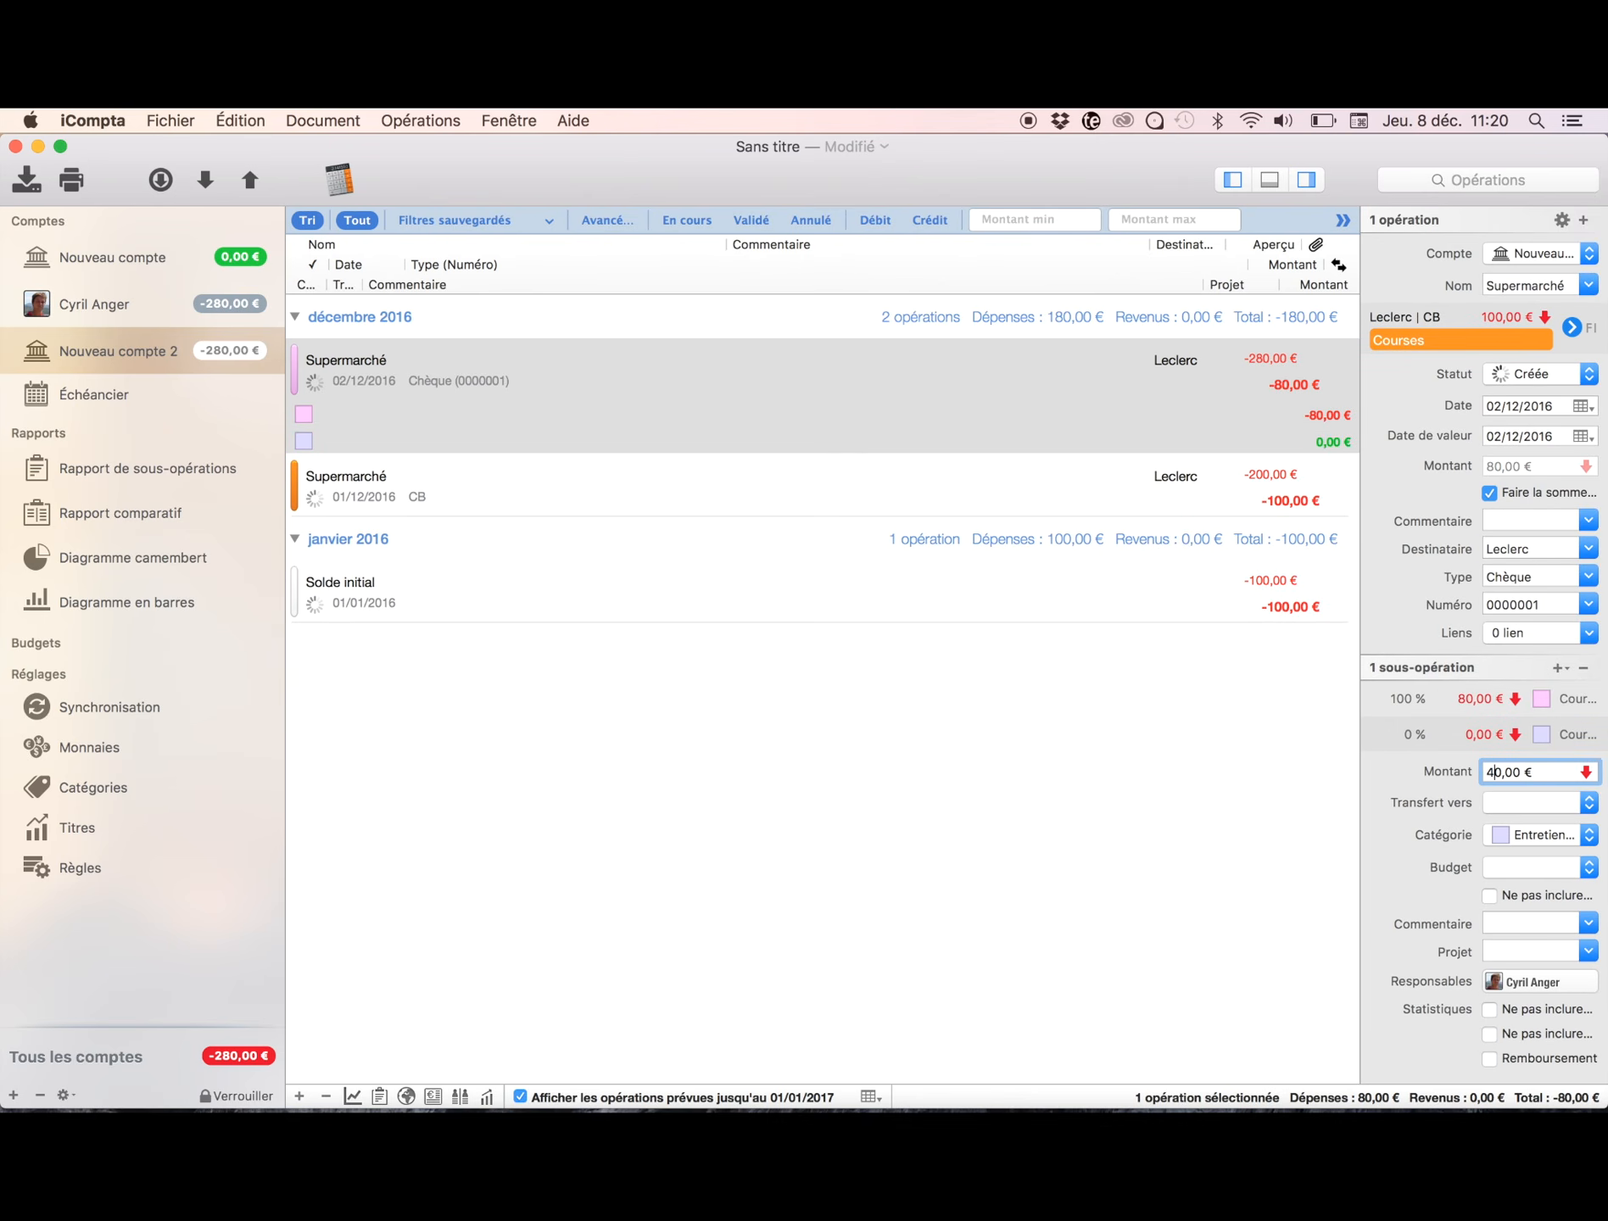
key("Return")
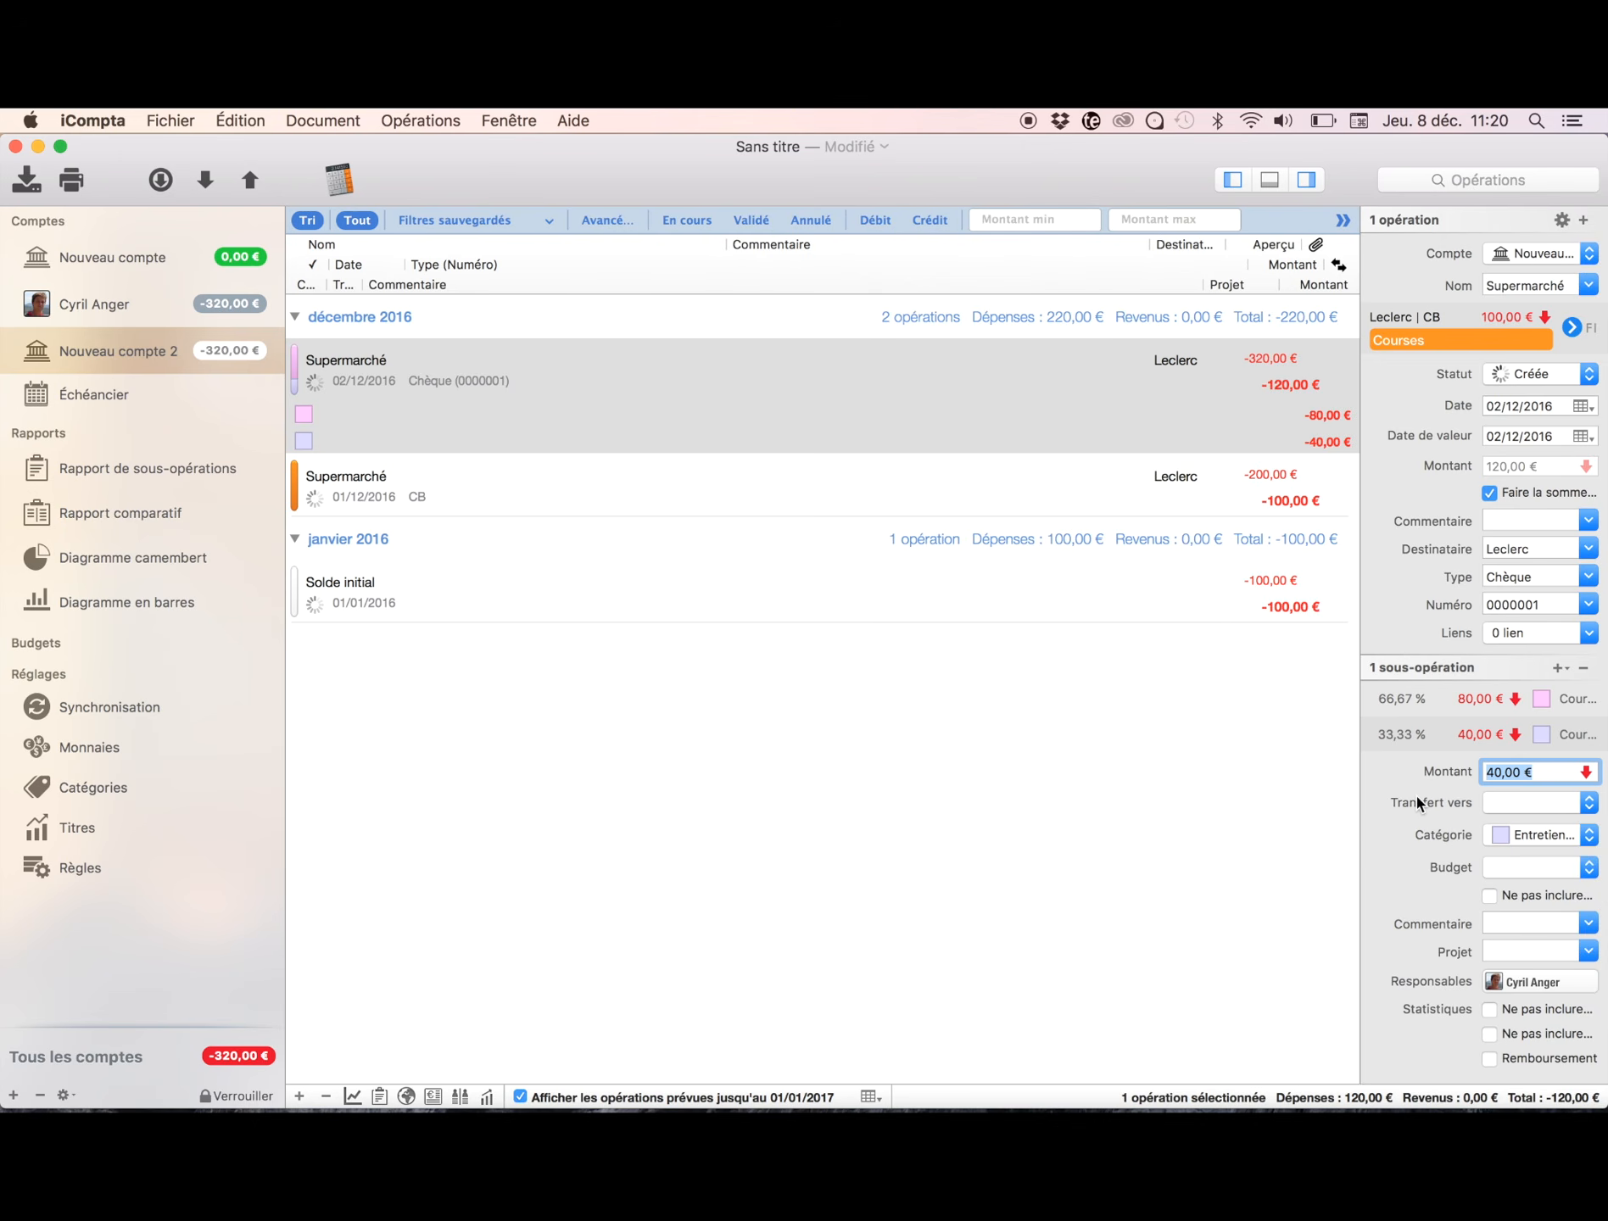
Step: Divide the Alimentation sub-operation of the Supermarché cheque, moving 20 € of it into the Autre category
left_click(1475, 701)
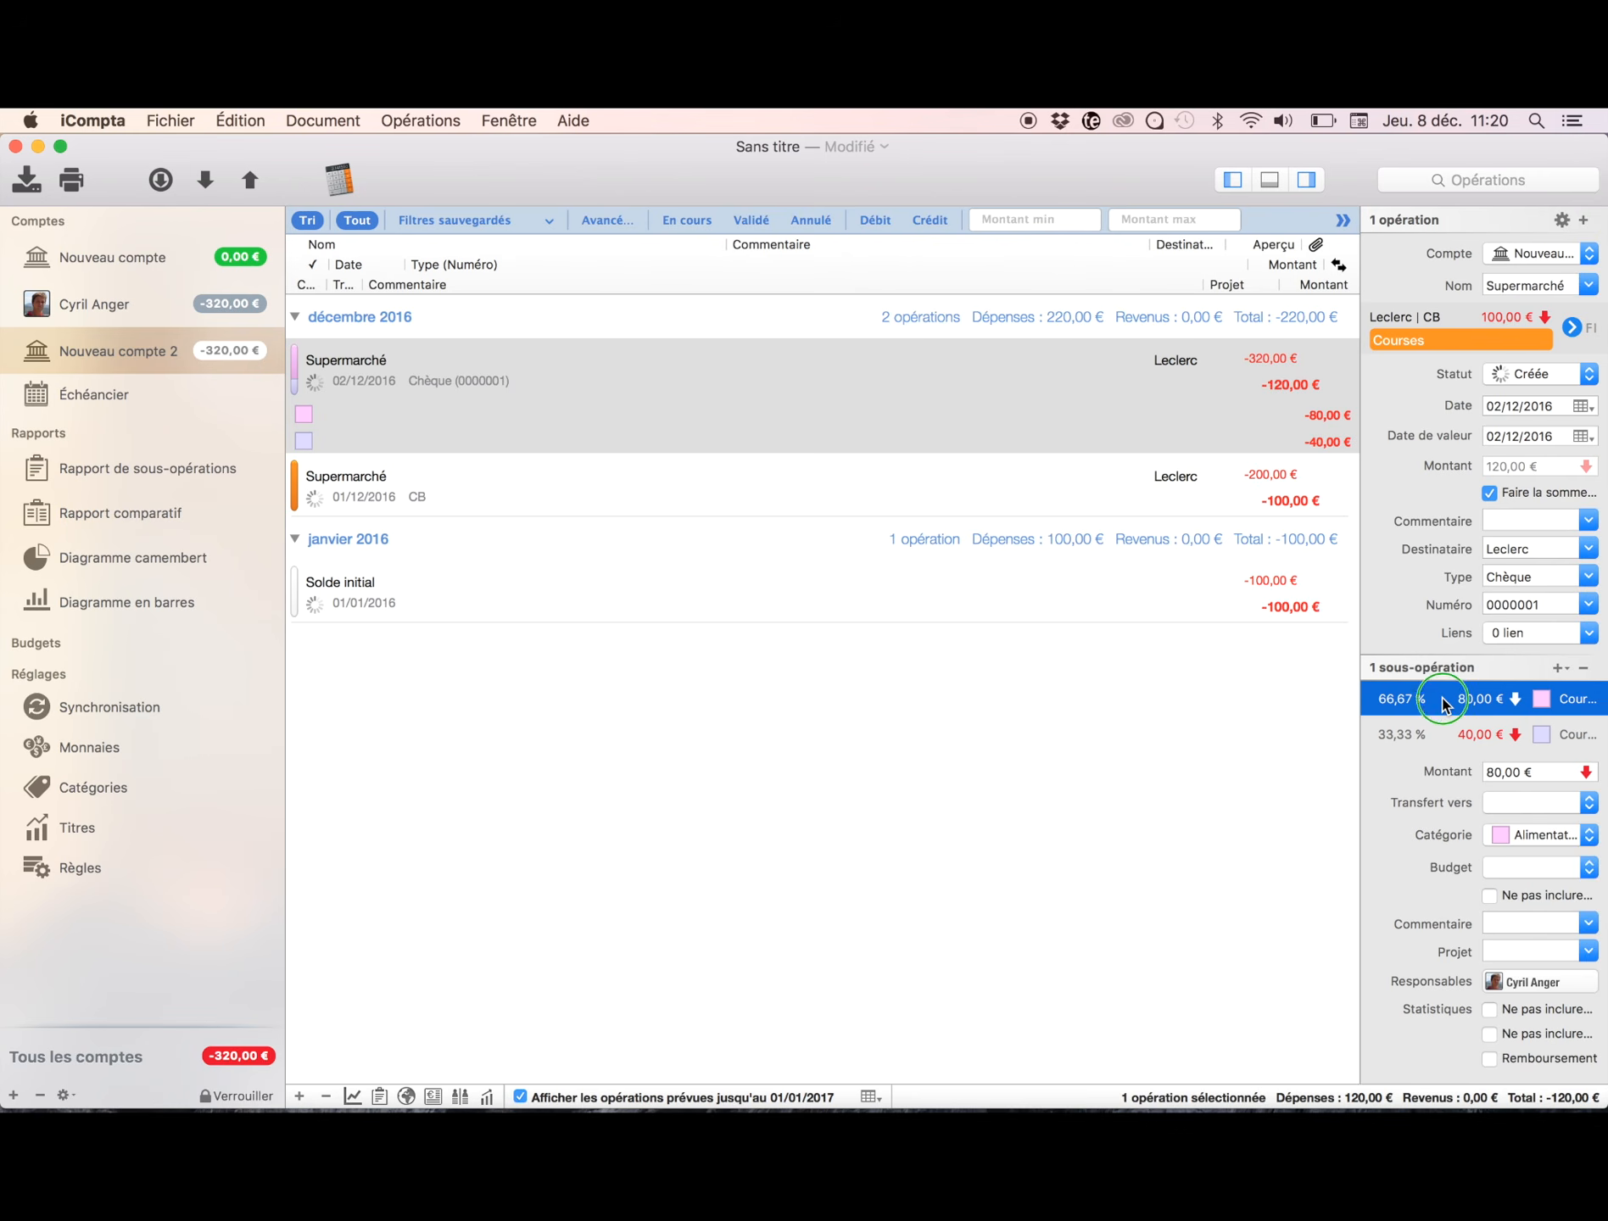
right_click(1443, 705)
mouse_move(1393, 717)
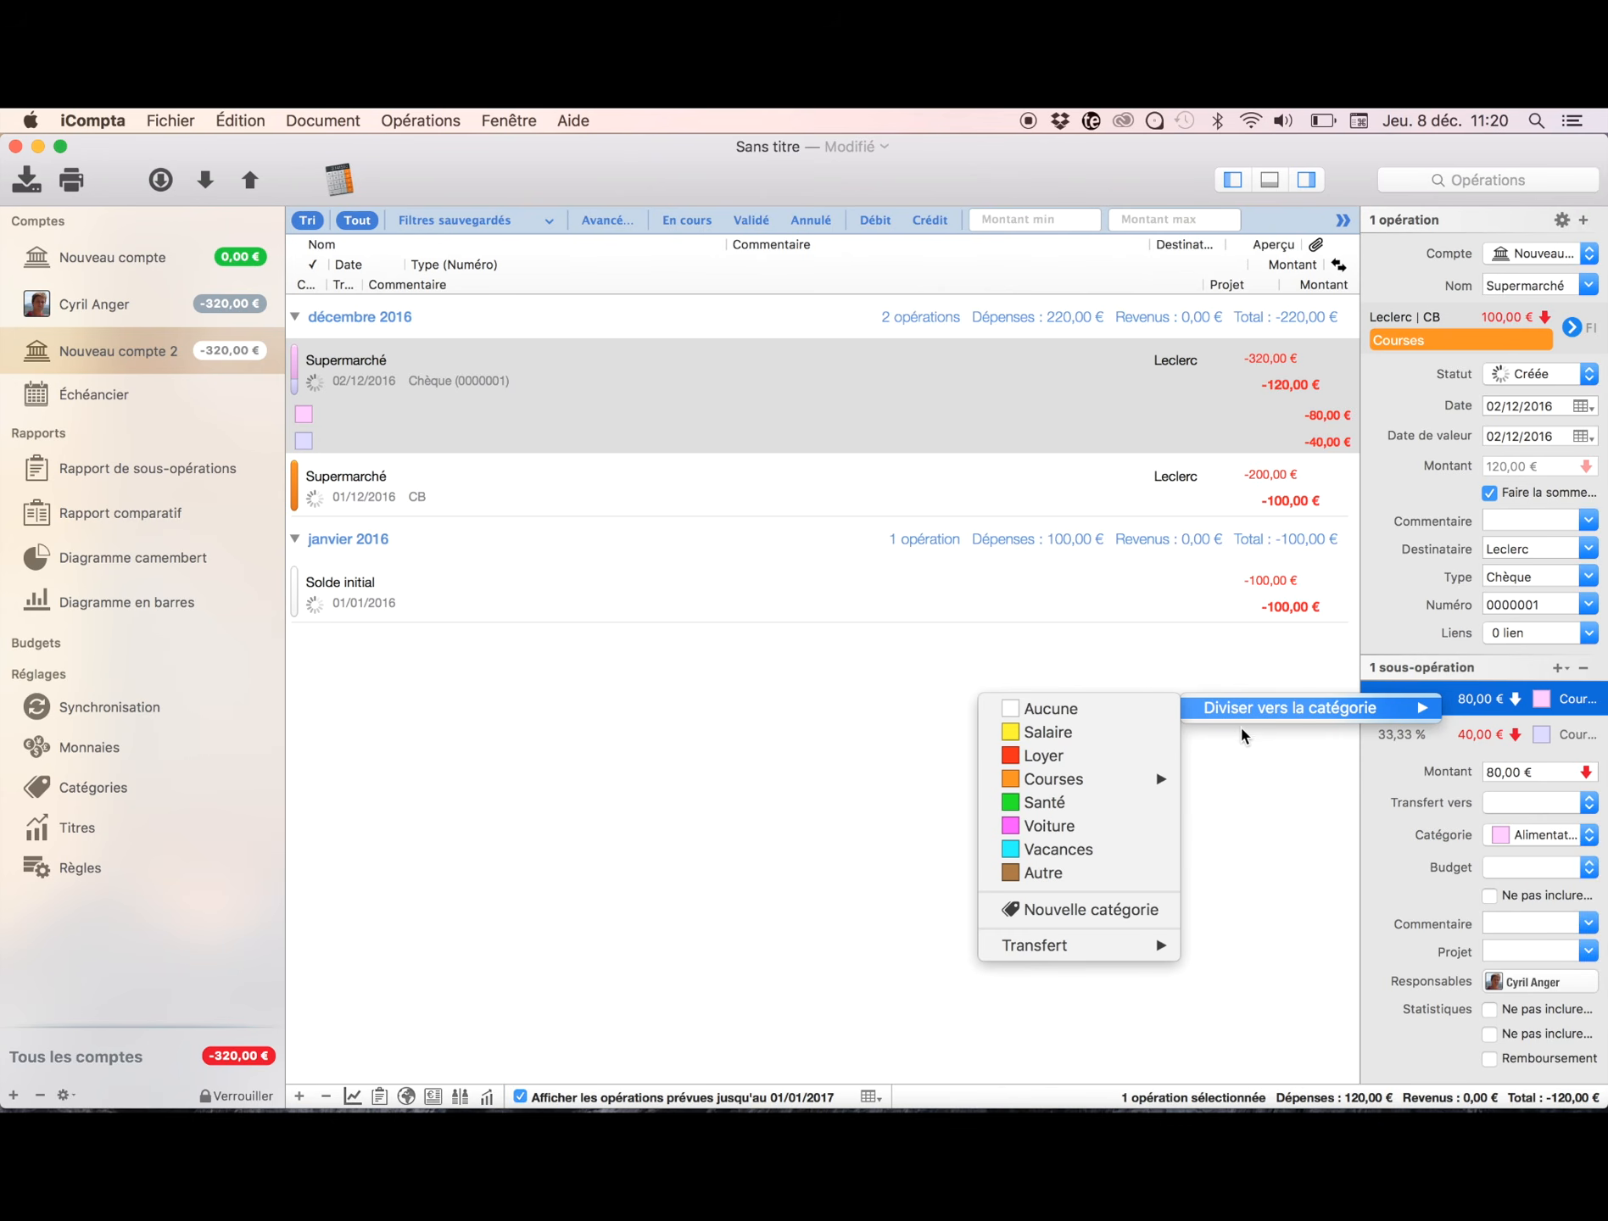
left_click(1065, 872)
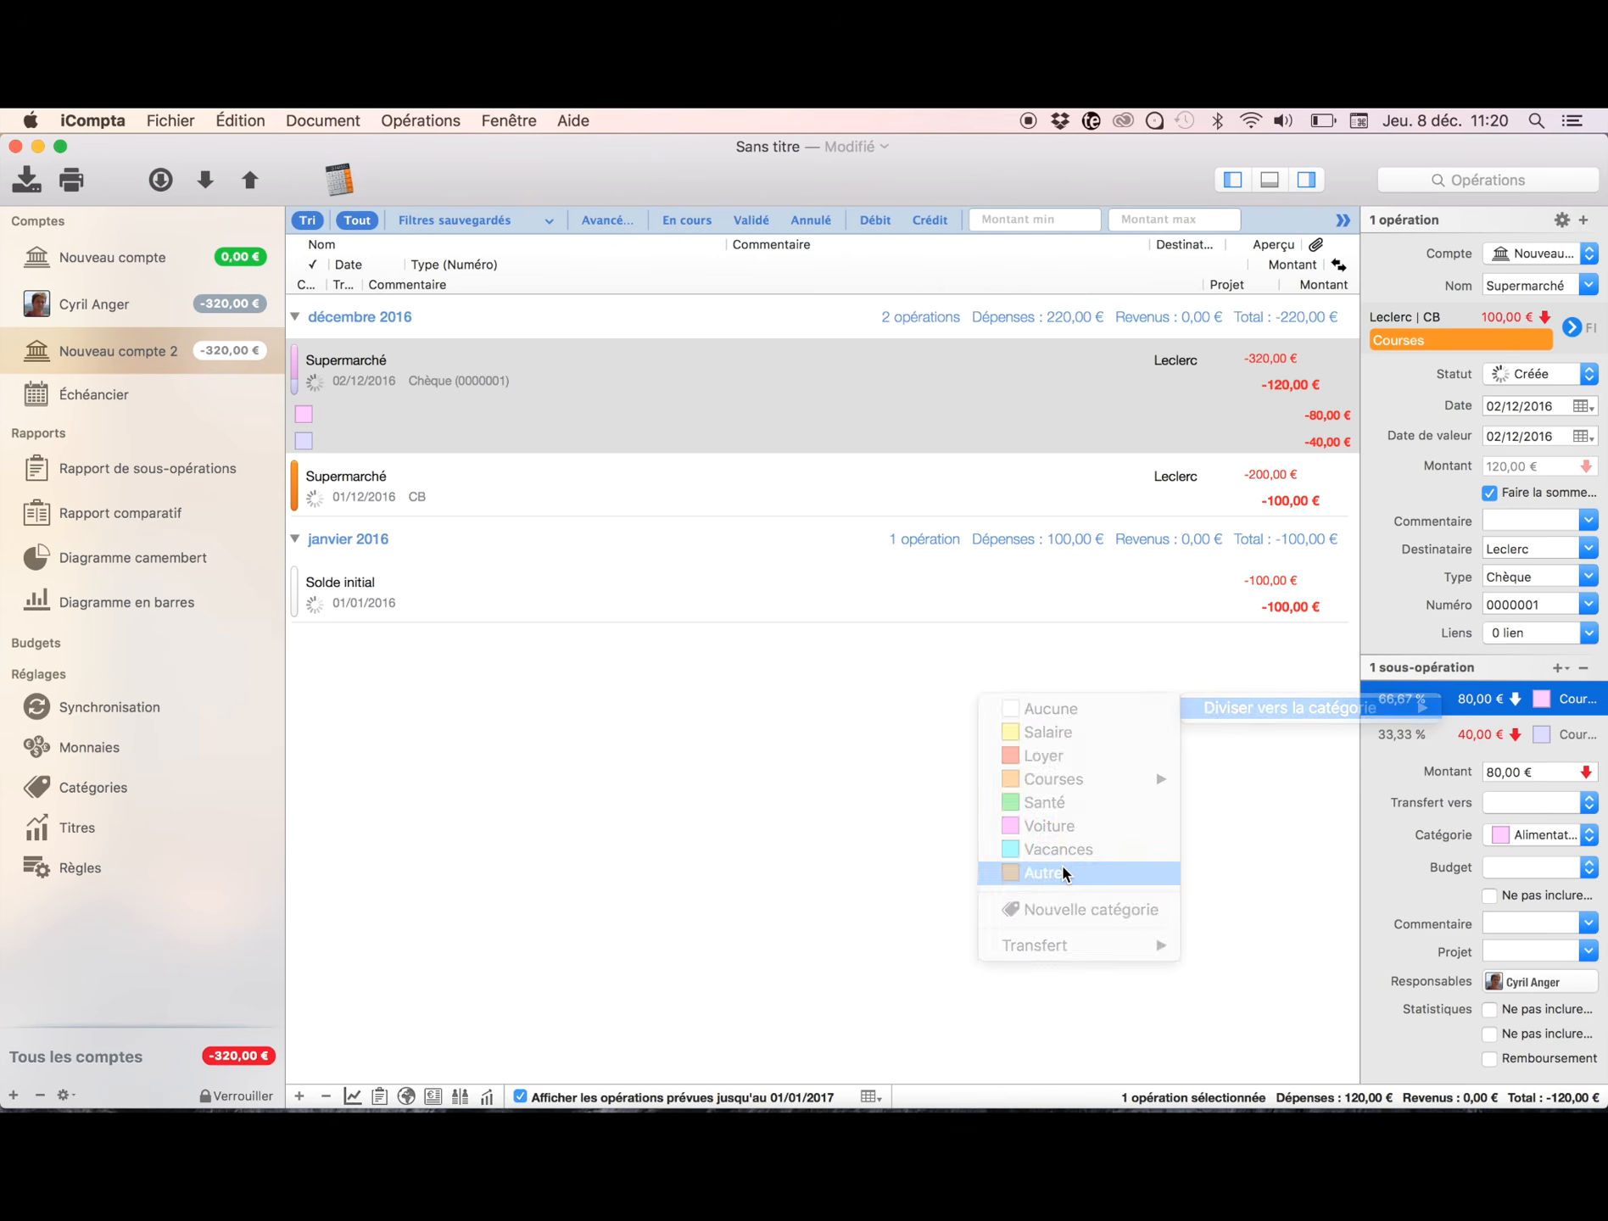
type("2")
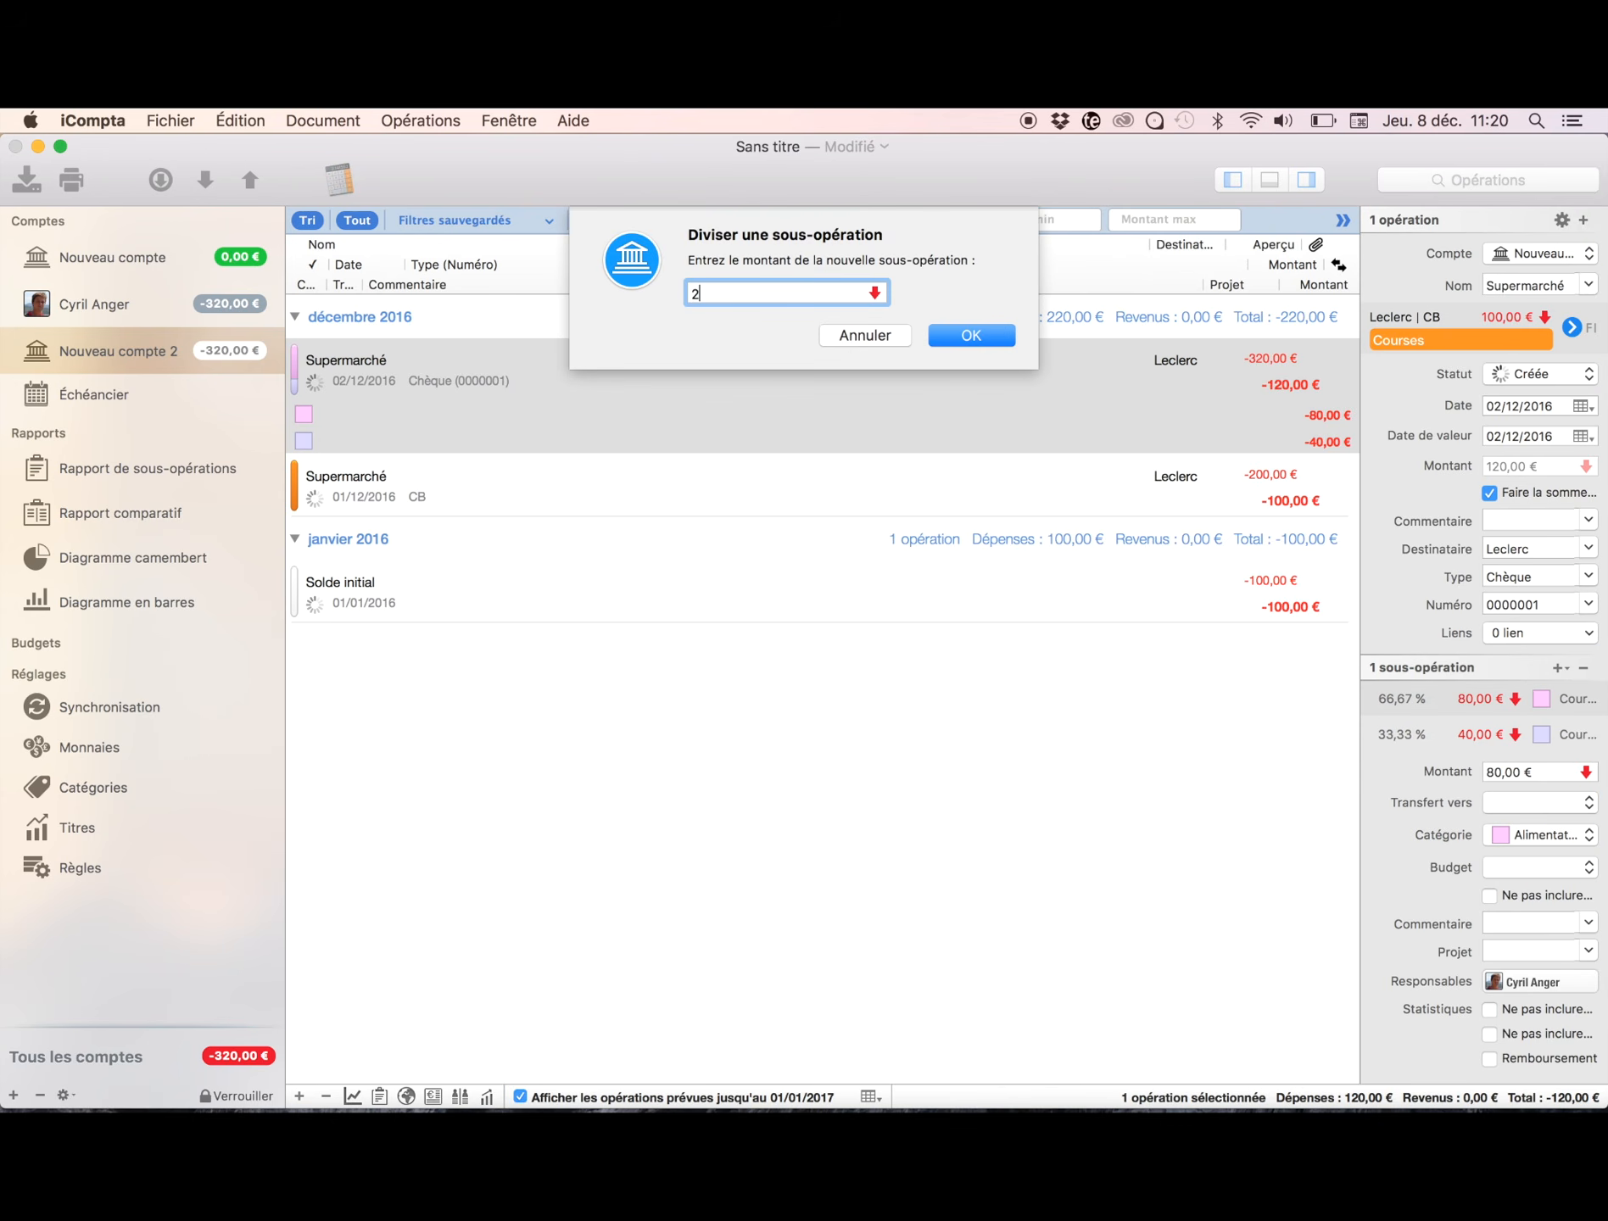
type("0")
key("Return")
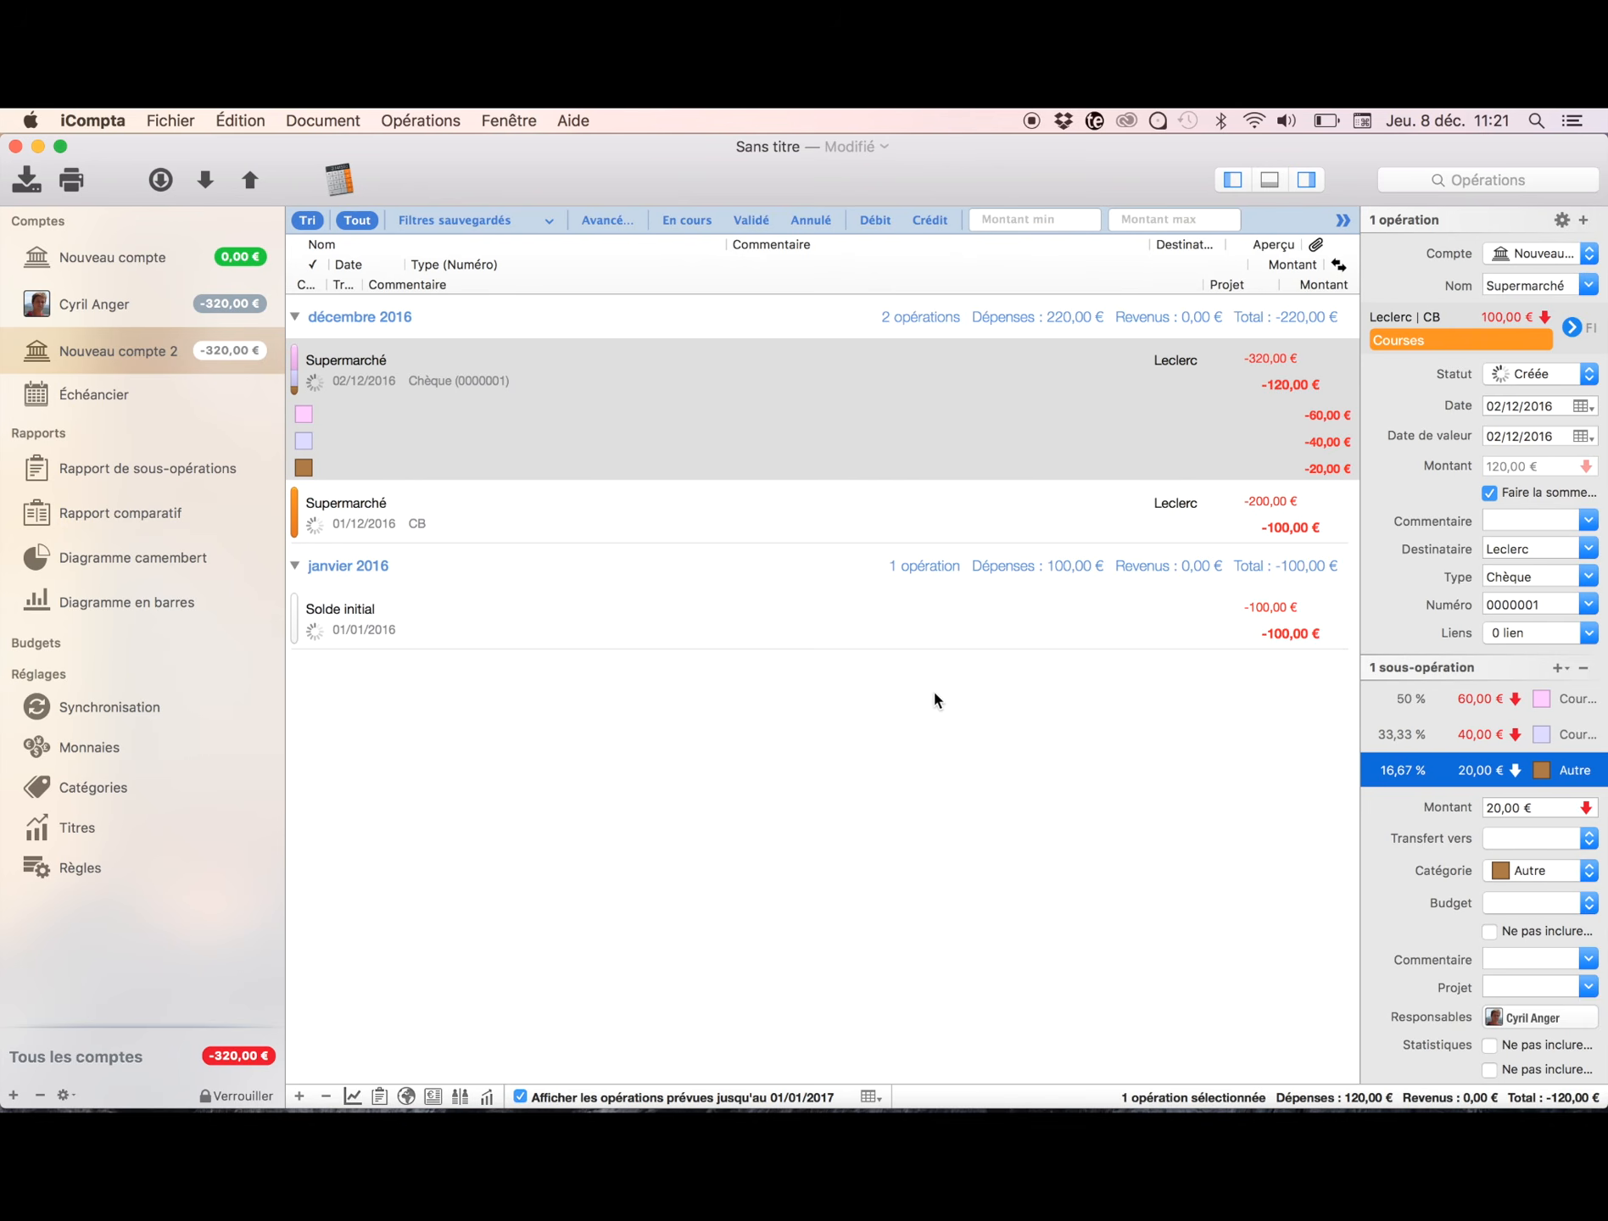
left_click(926, 727)
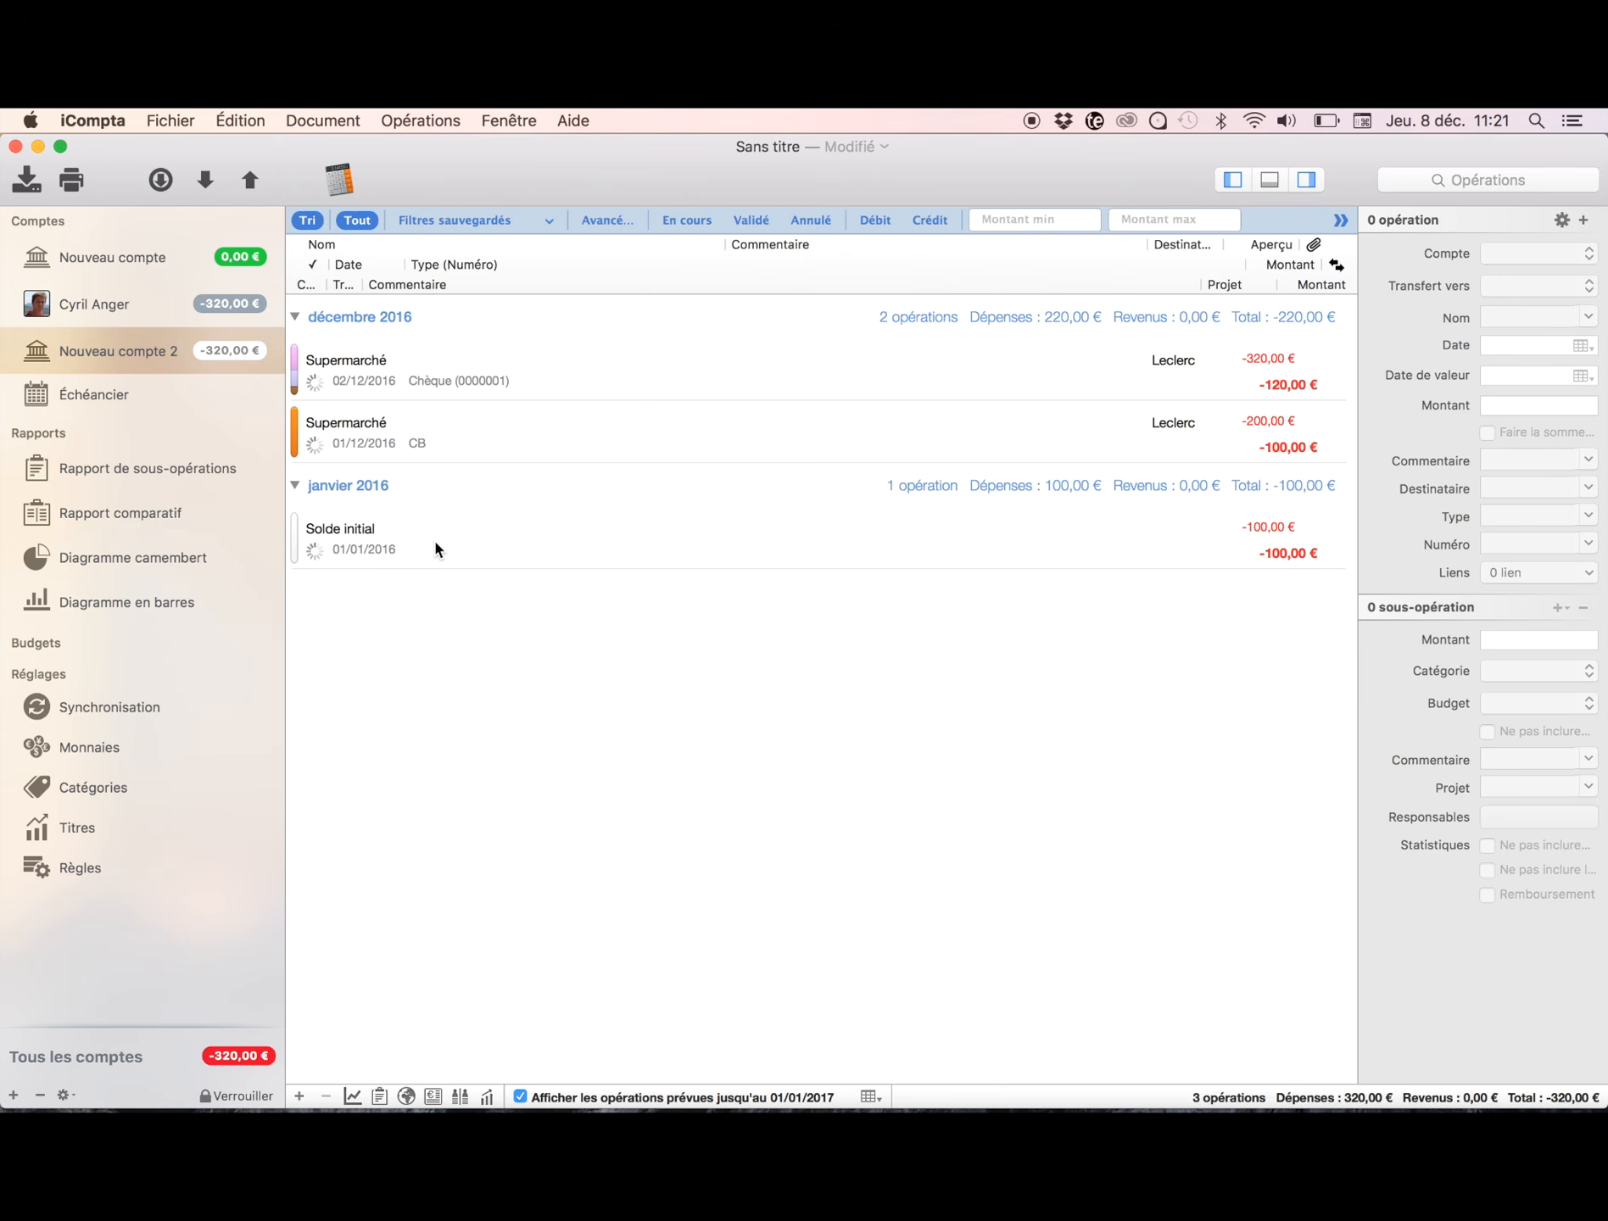
Step: Add a scheduled operation named Salaire to the Échéancier, dated 01/12/2016
left_click(184, 396)
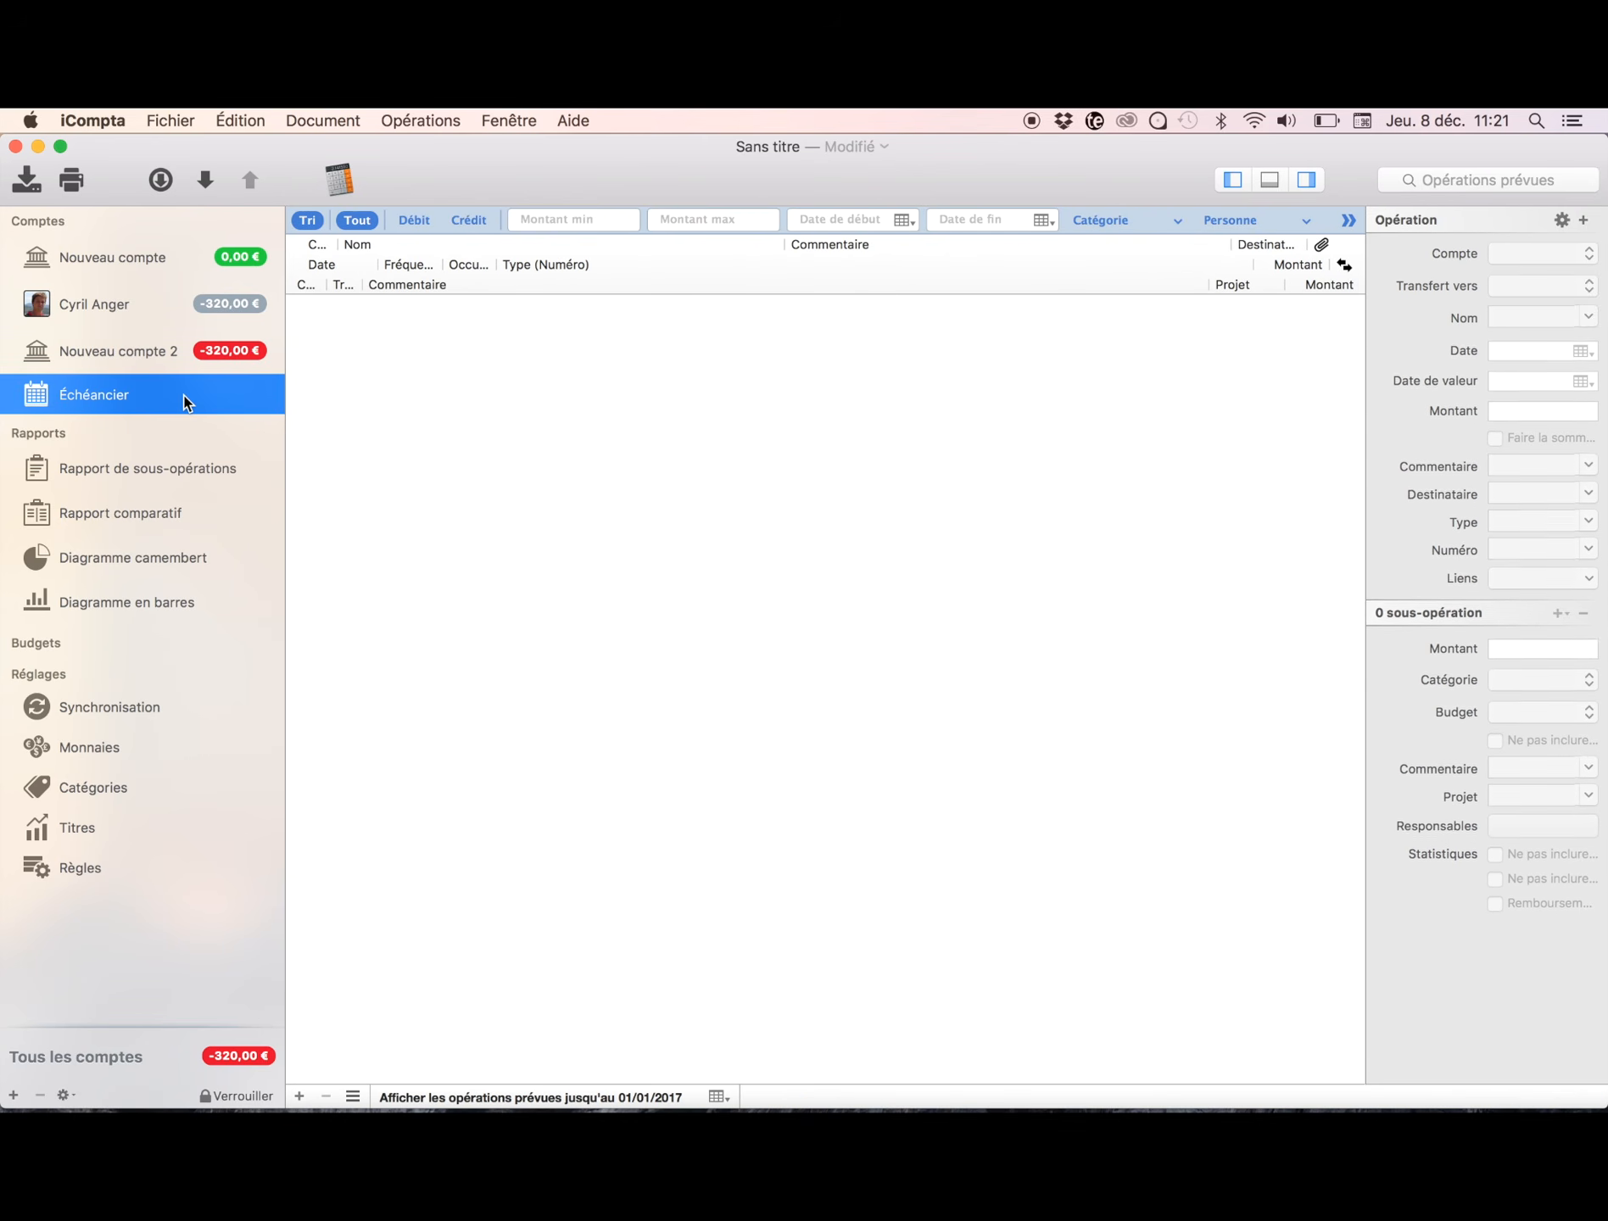
left_click(1583, 221)
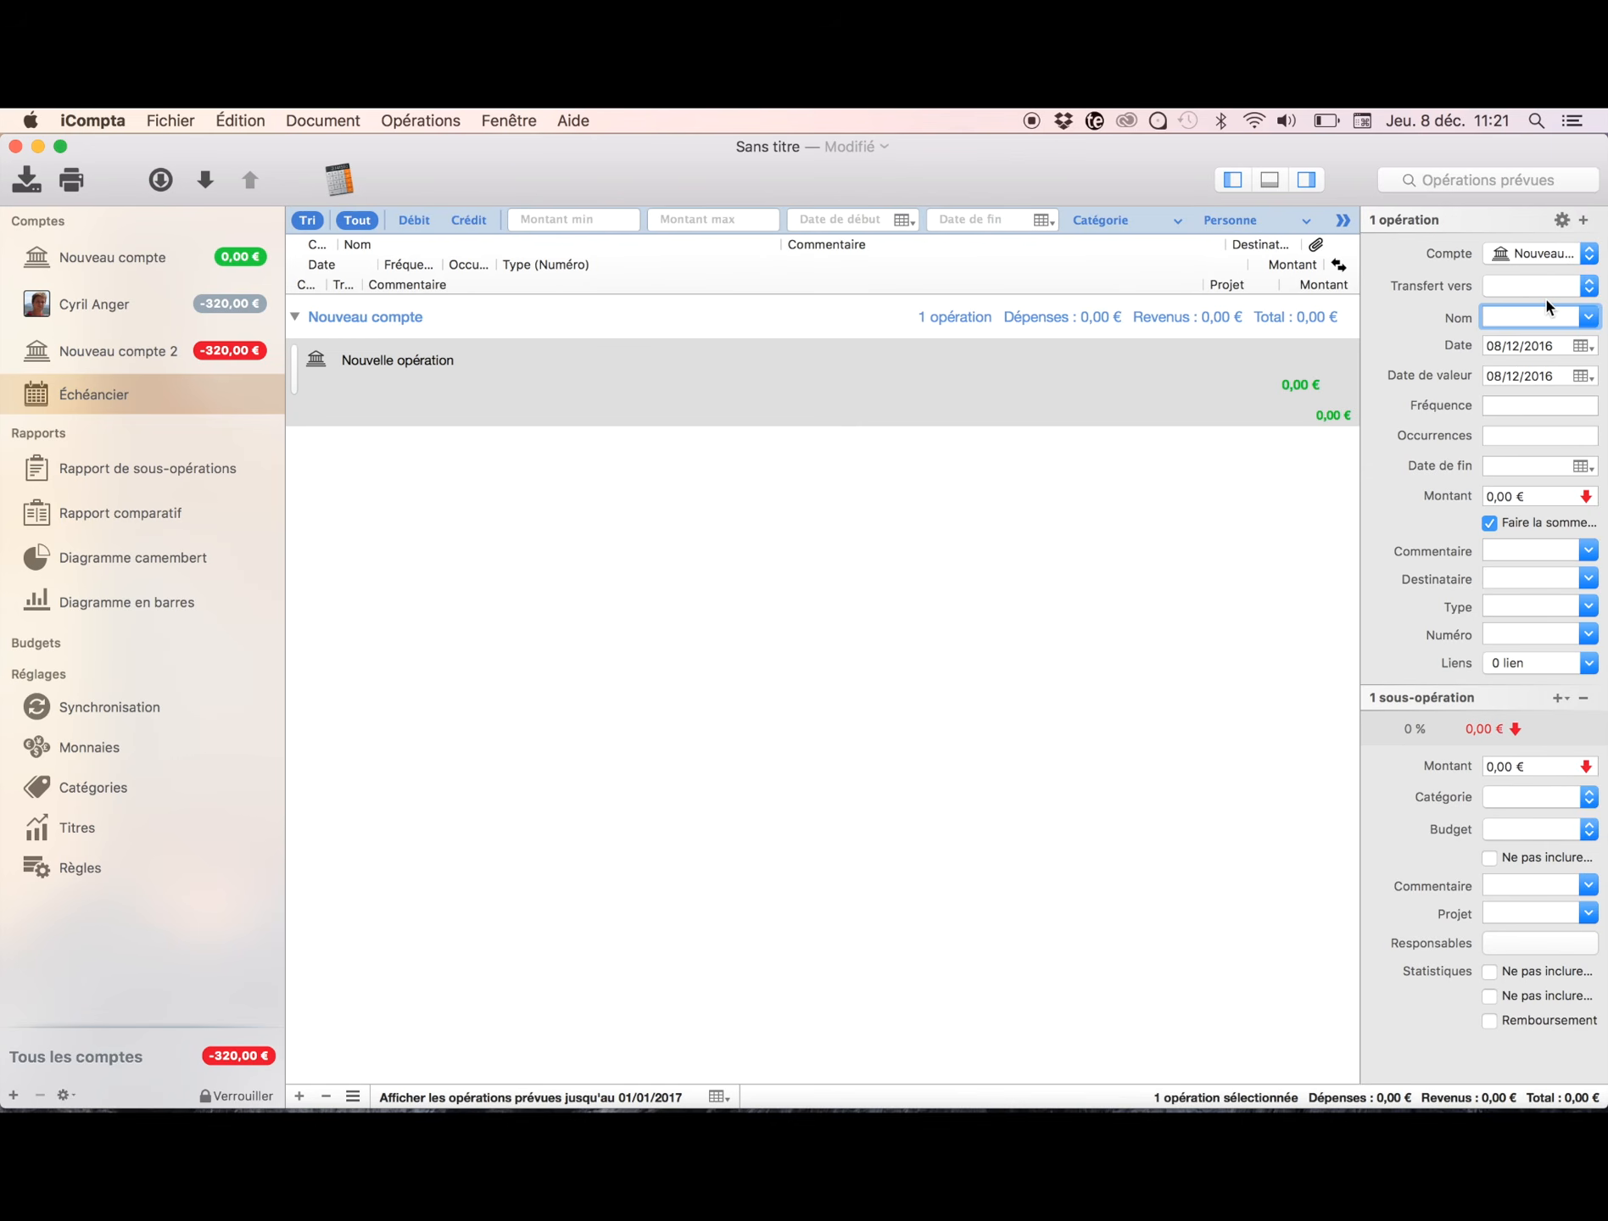
type("Salaire")
key("Tab")
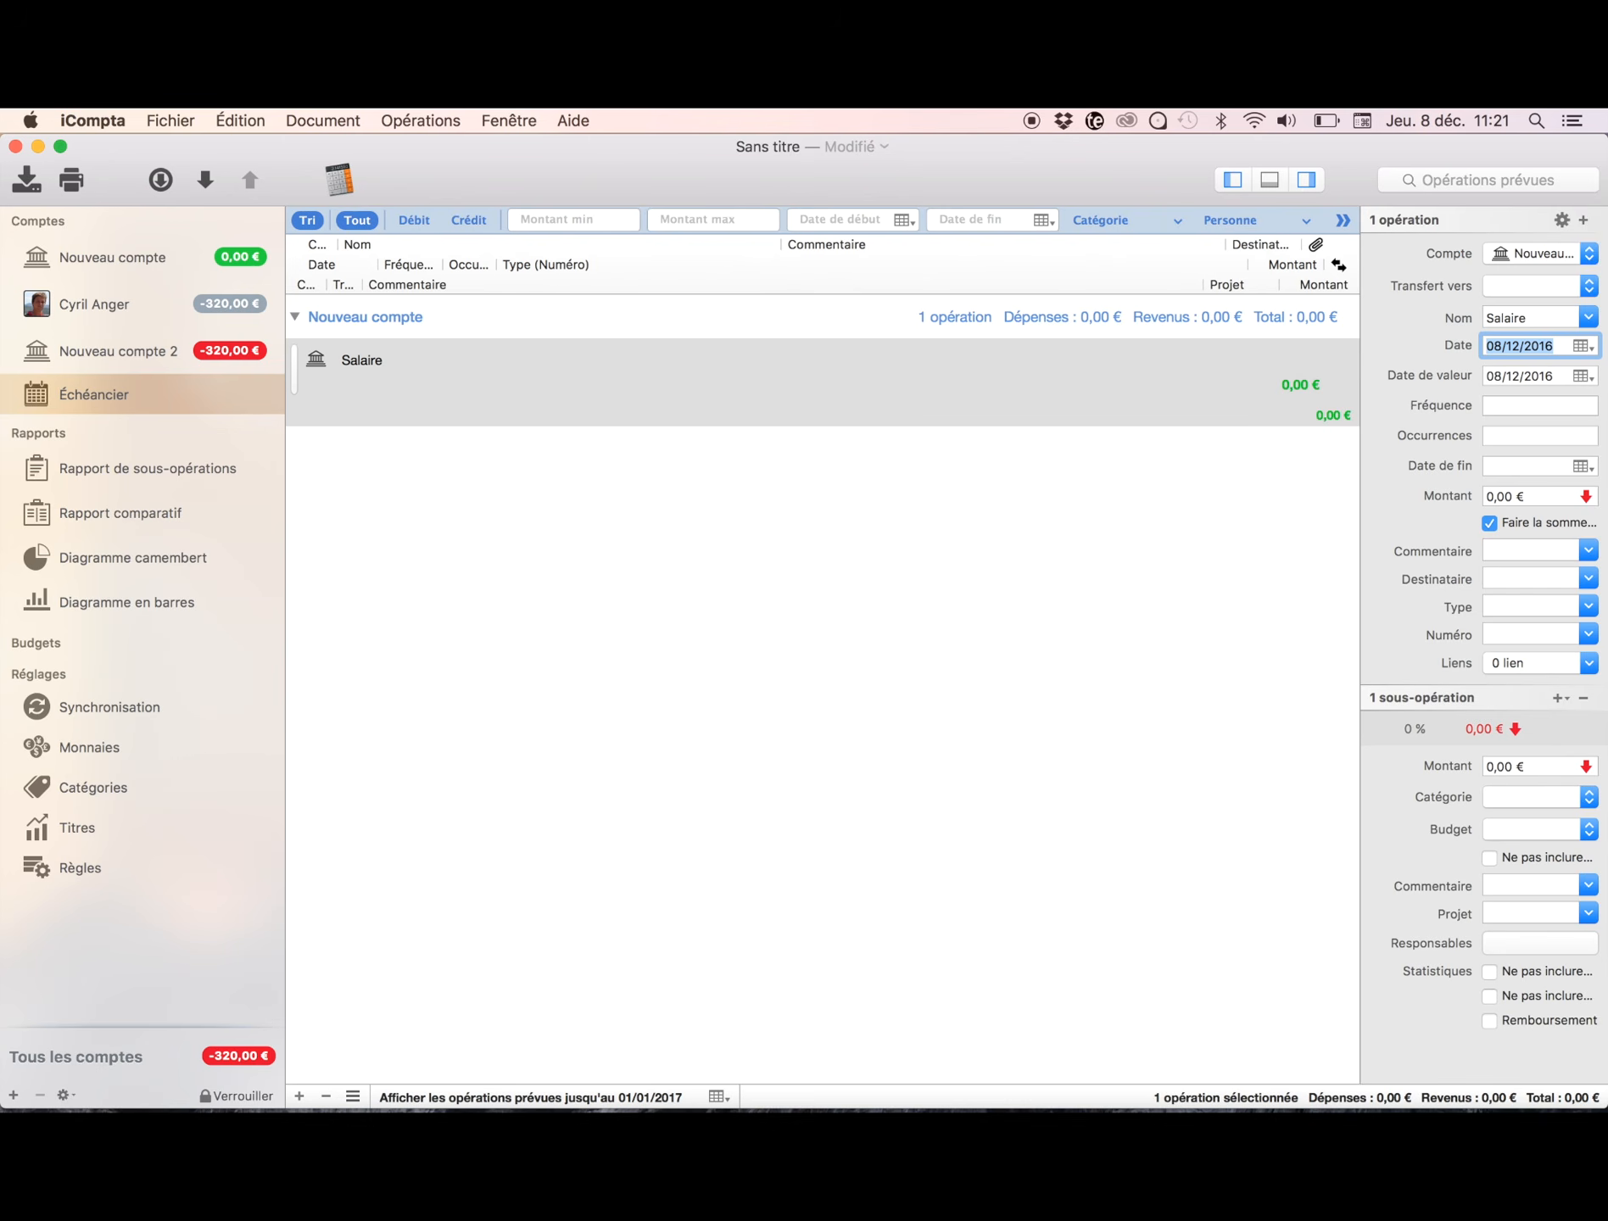
type("01")
key("Tab")
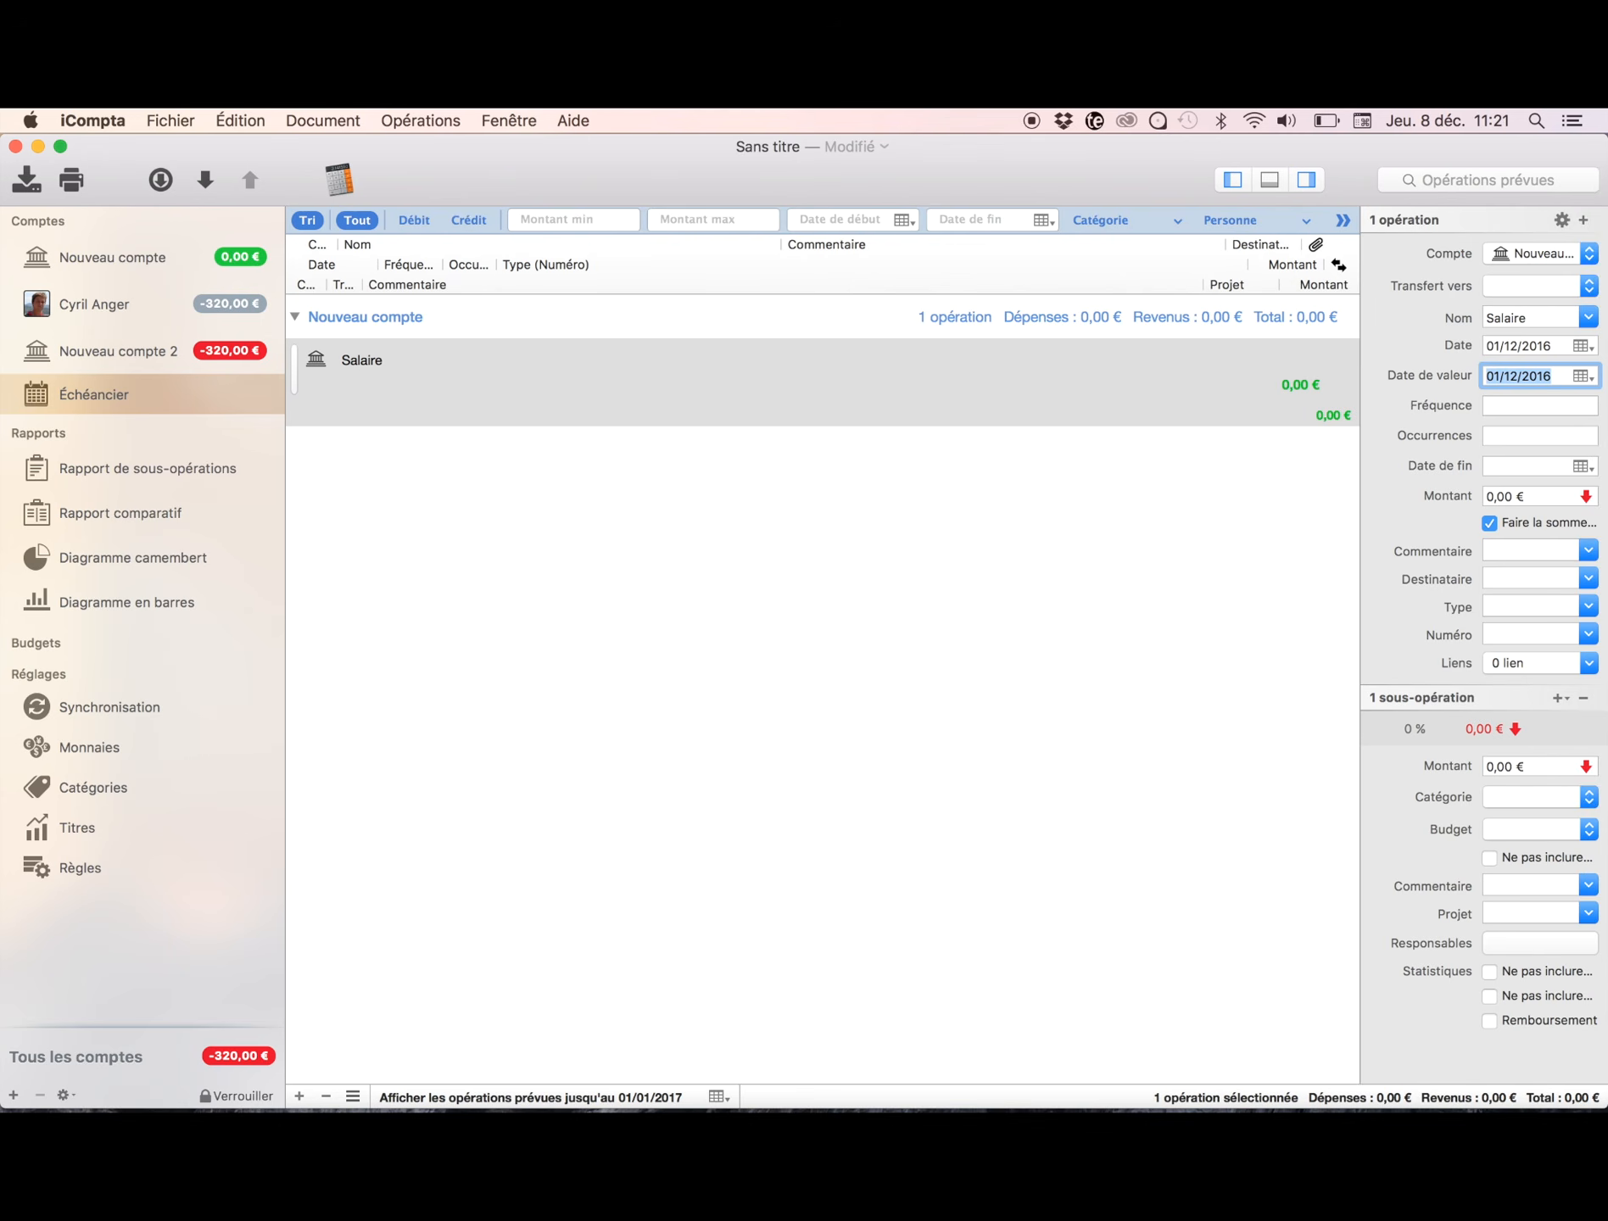
Step: Set the scheduled Salaire operation to repeat every 1 mois
key("Tab")
type("1")
left_click(1582, 407)
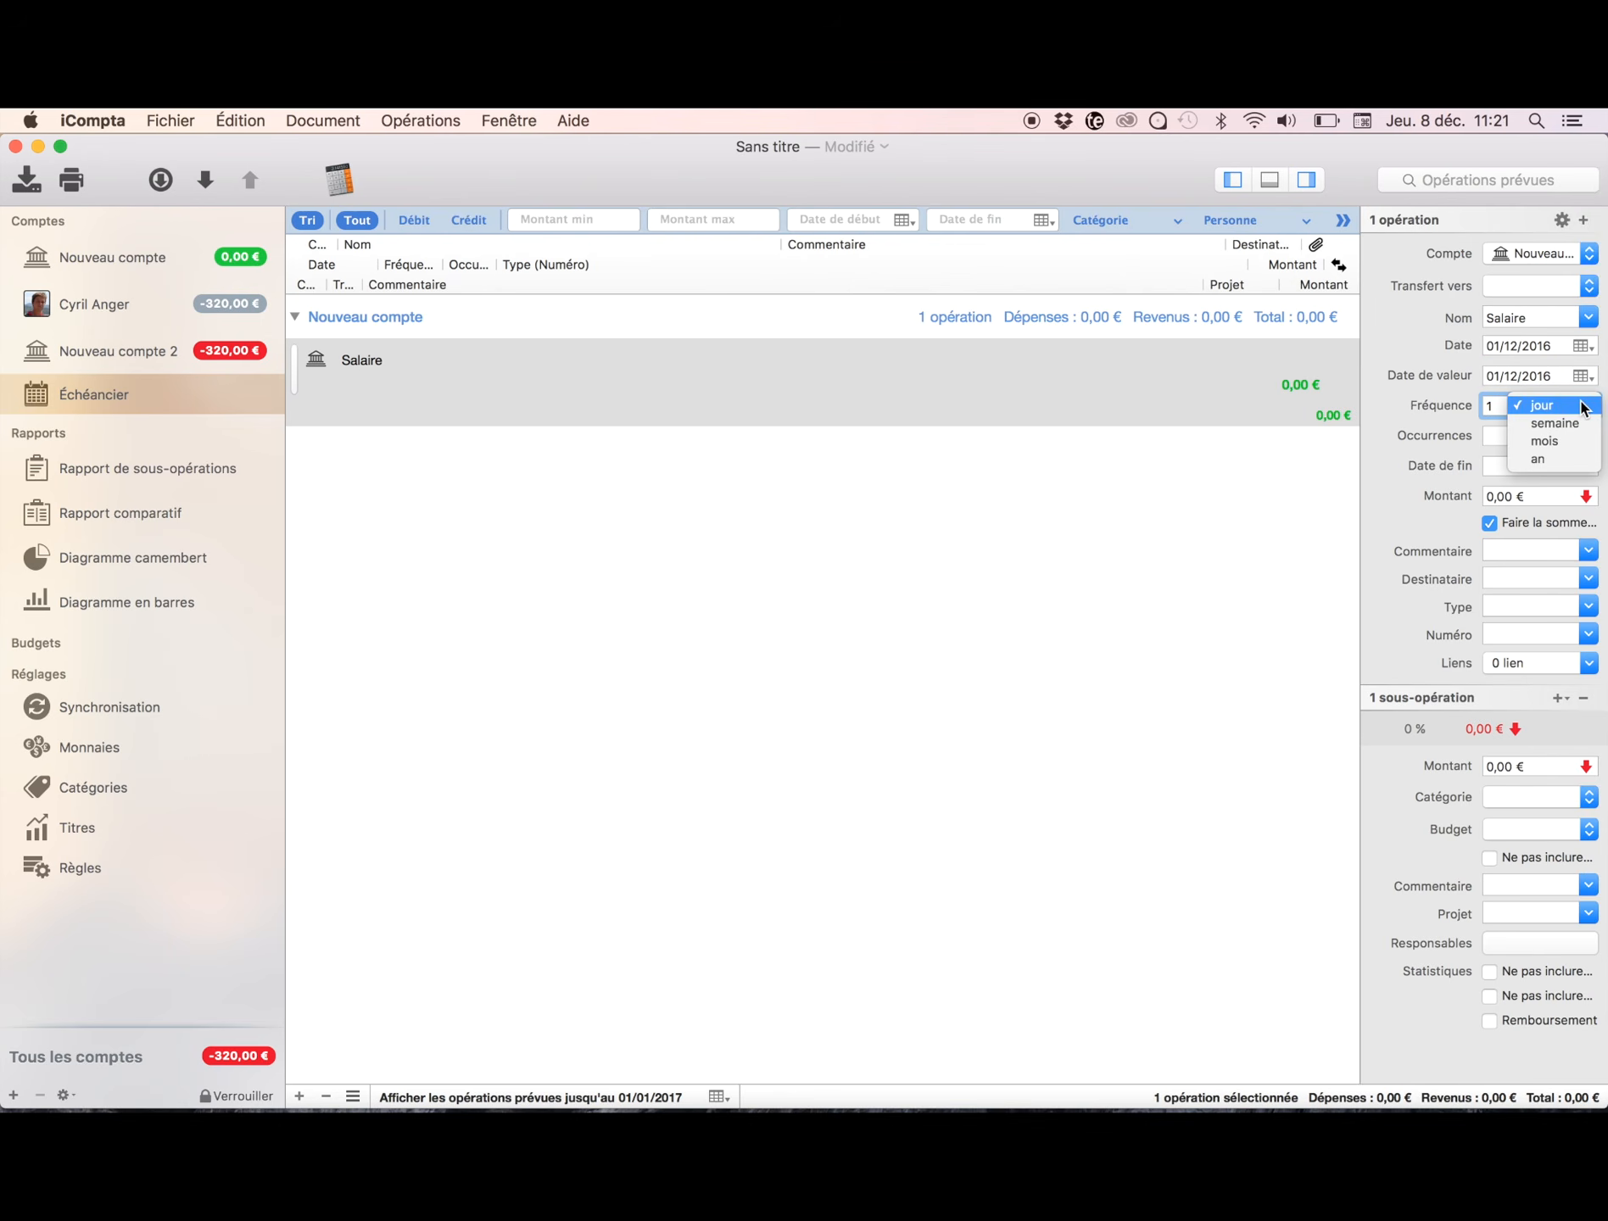
left_click(1556, 441)
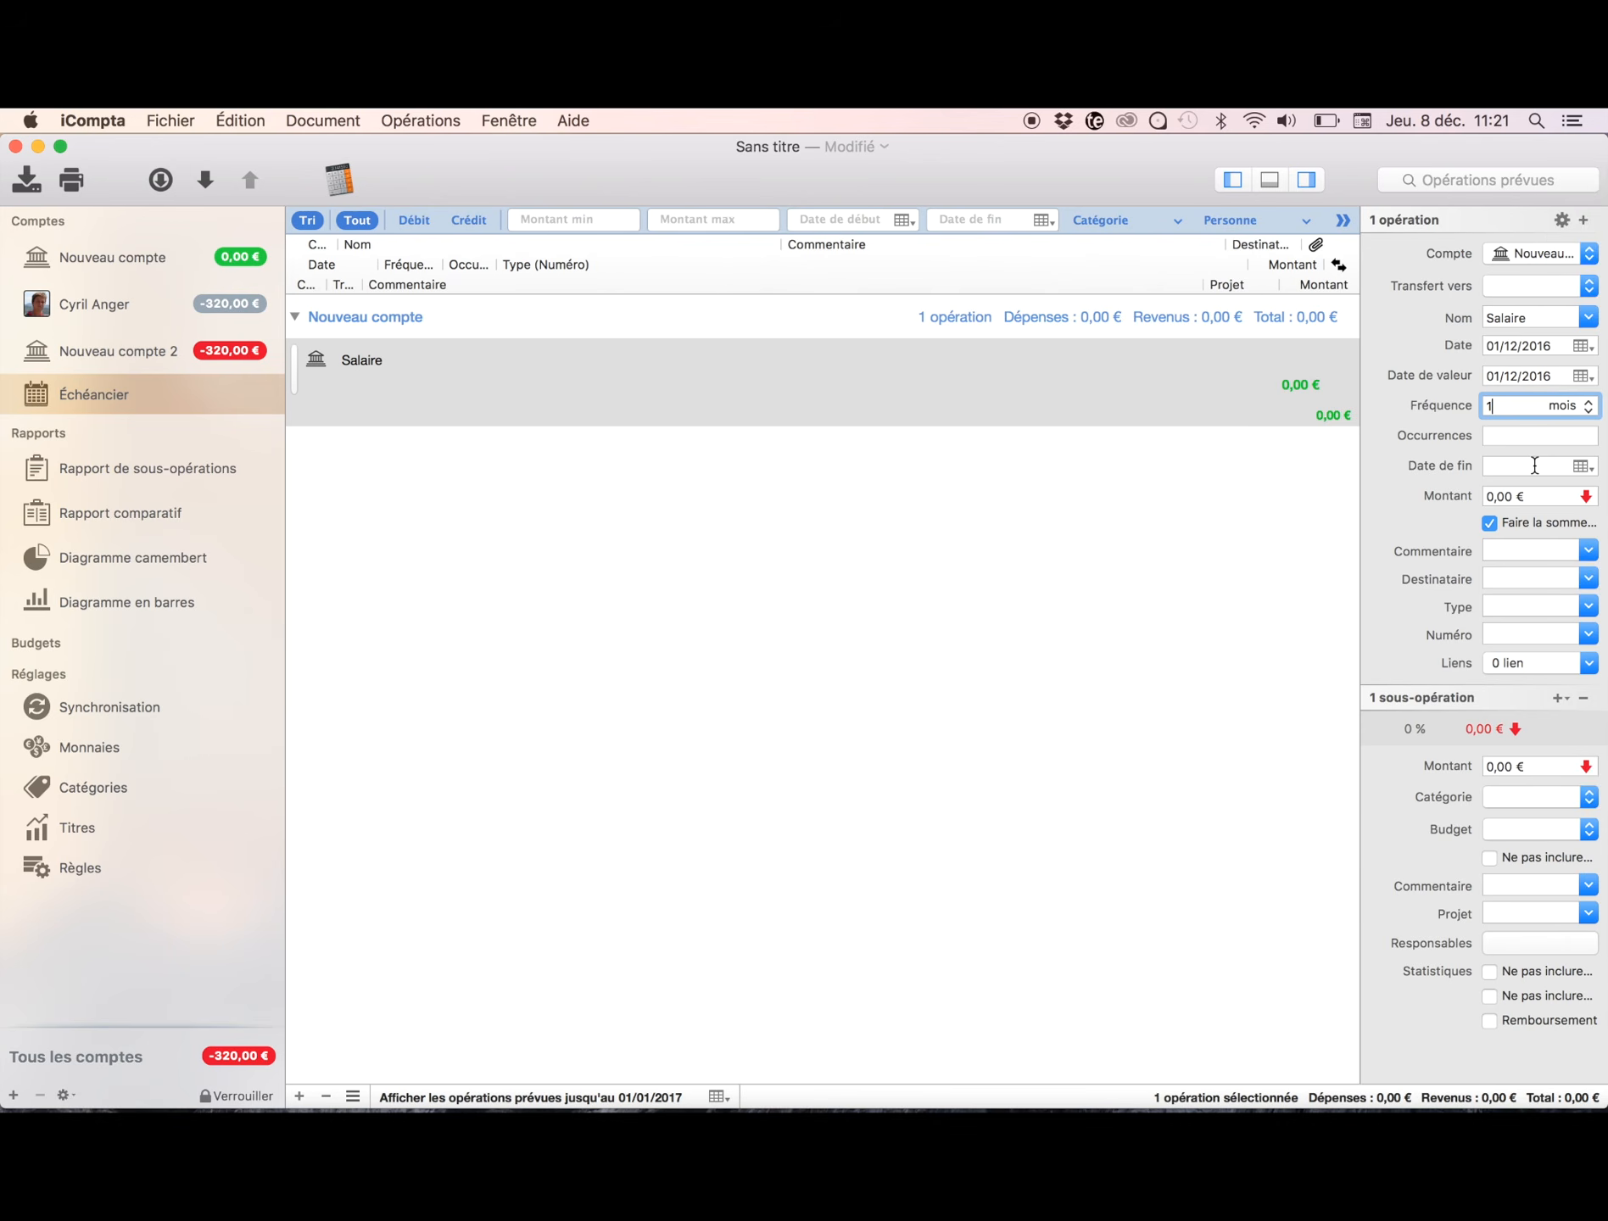
Step: Set the scheduled Salaire operation's amount to 1500 € as income
left_click(1514, 501)
type("150")
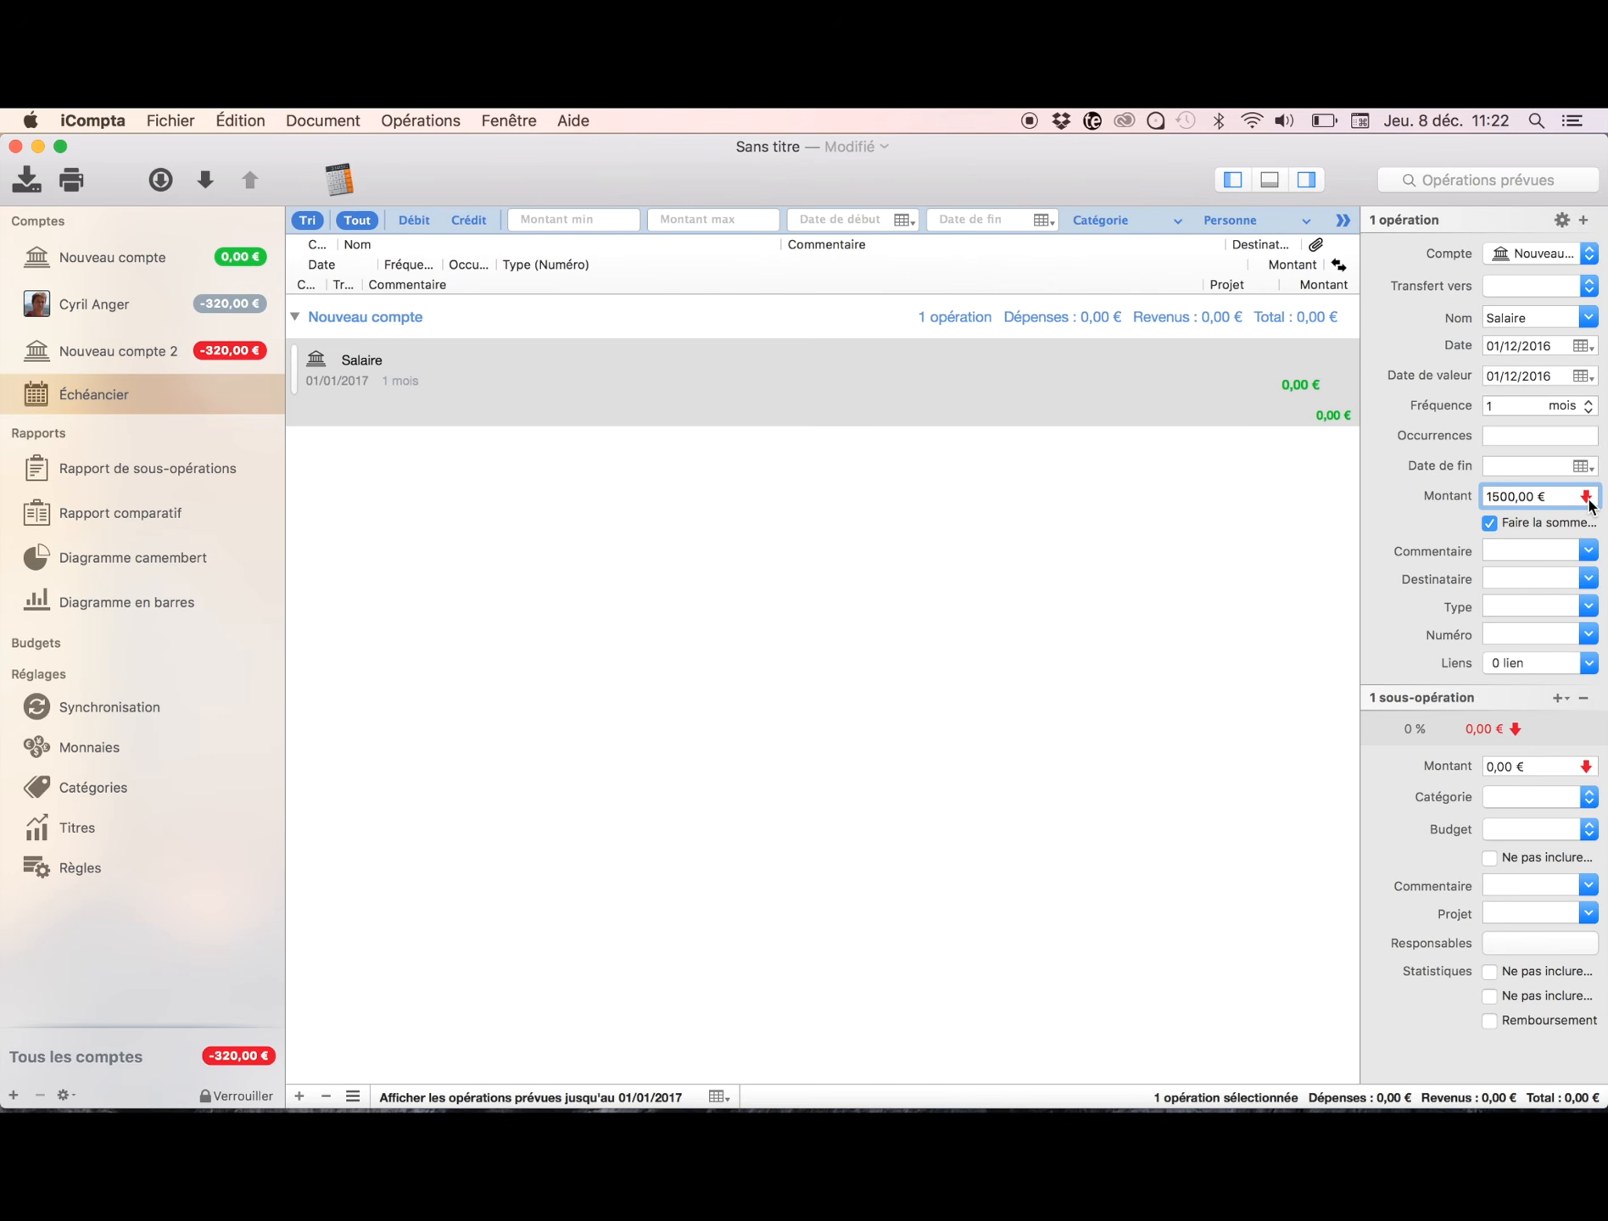
left_click(1488, 499)
type("+")
key("Tab")
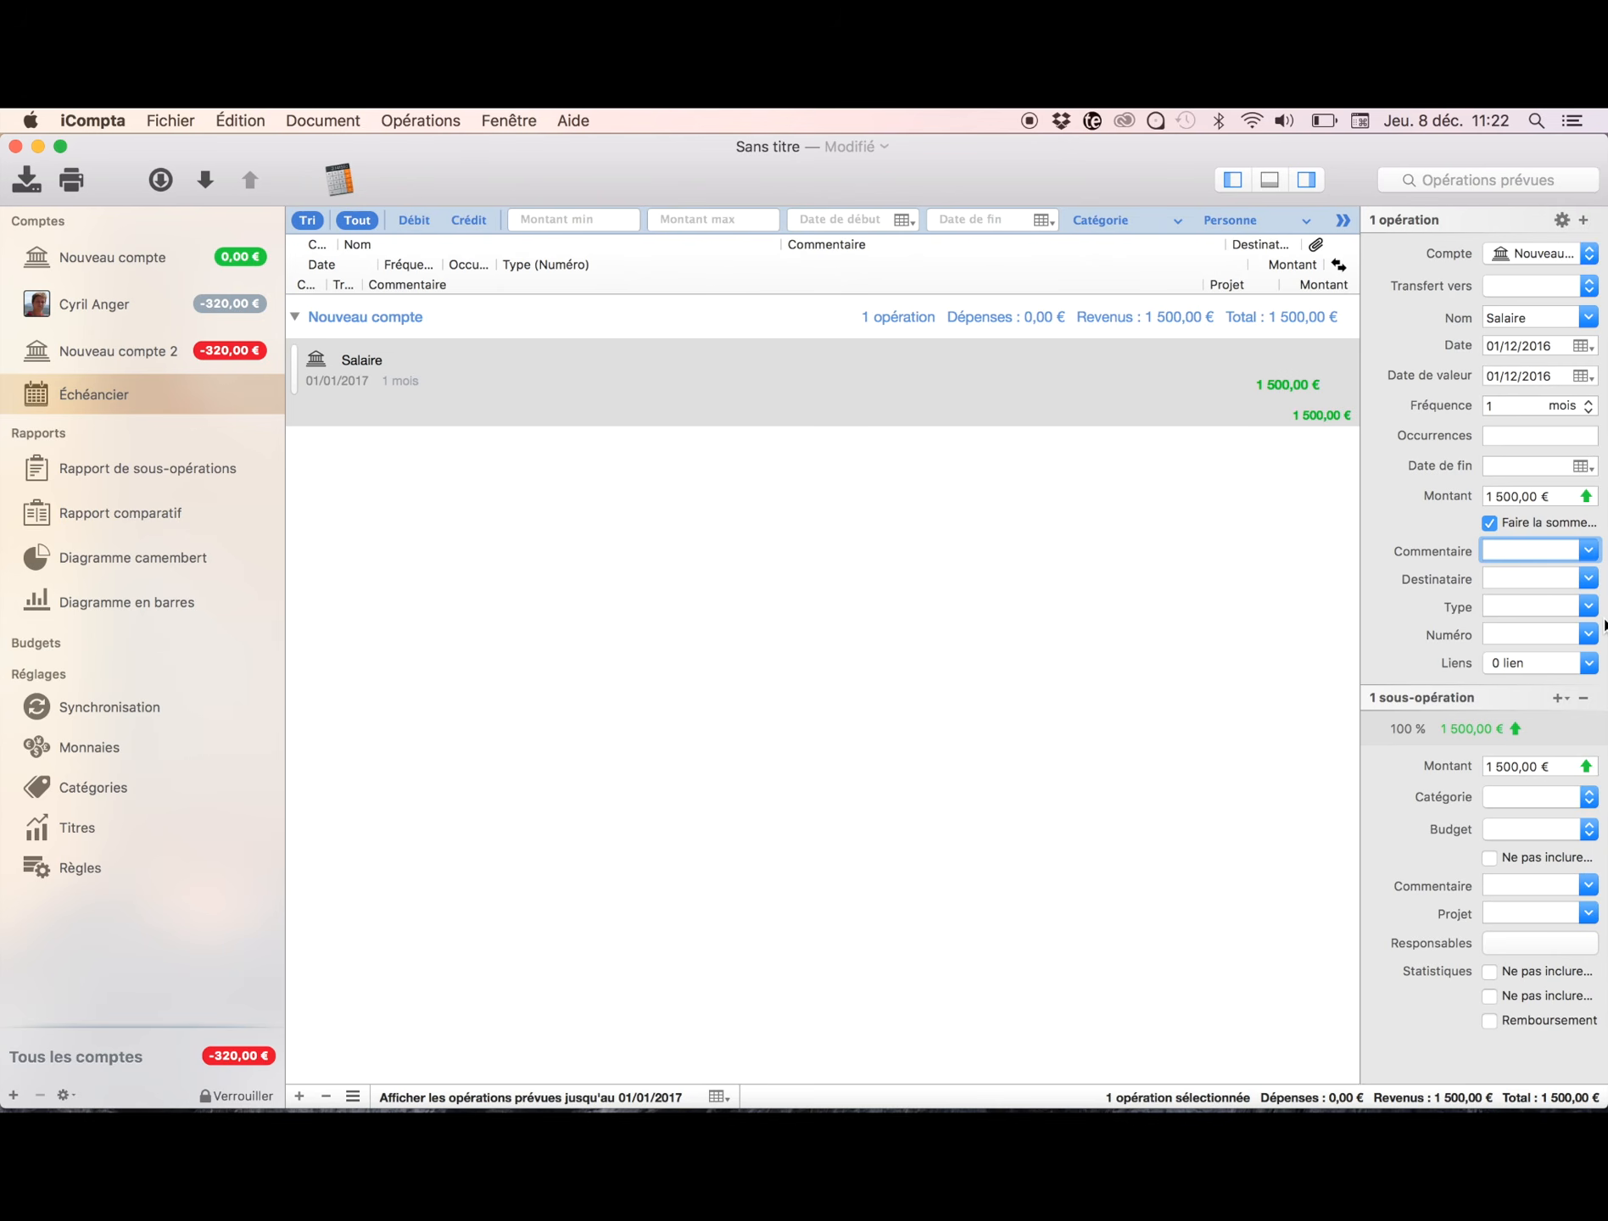
Step: Assign the scheduled Salaire operation to the Salaire category and to the account Nouveau compte 2
left_click(1551, 799)
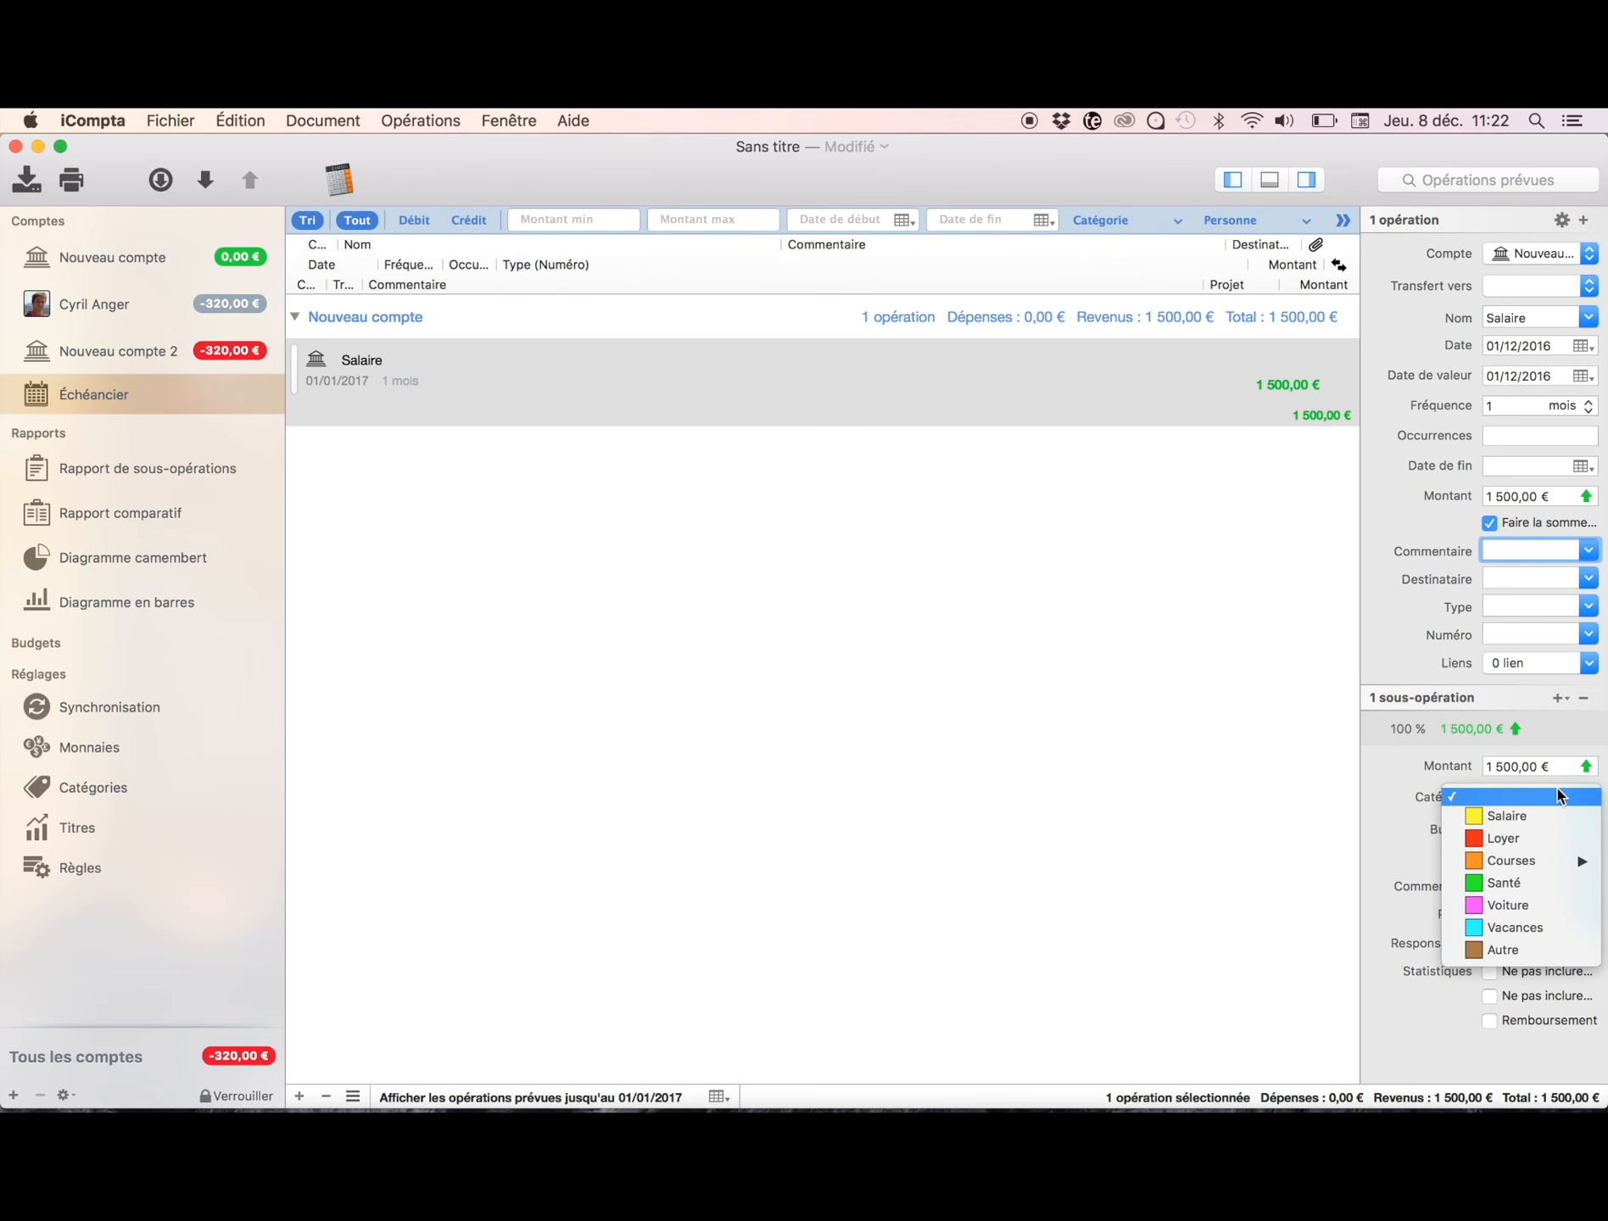
left_click(1518, 816)
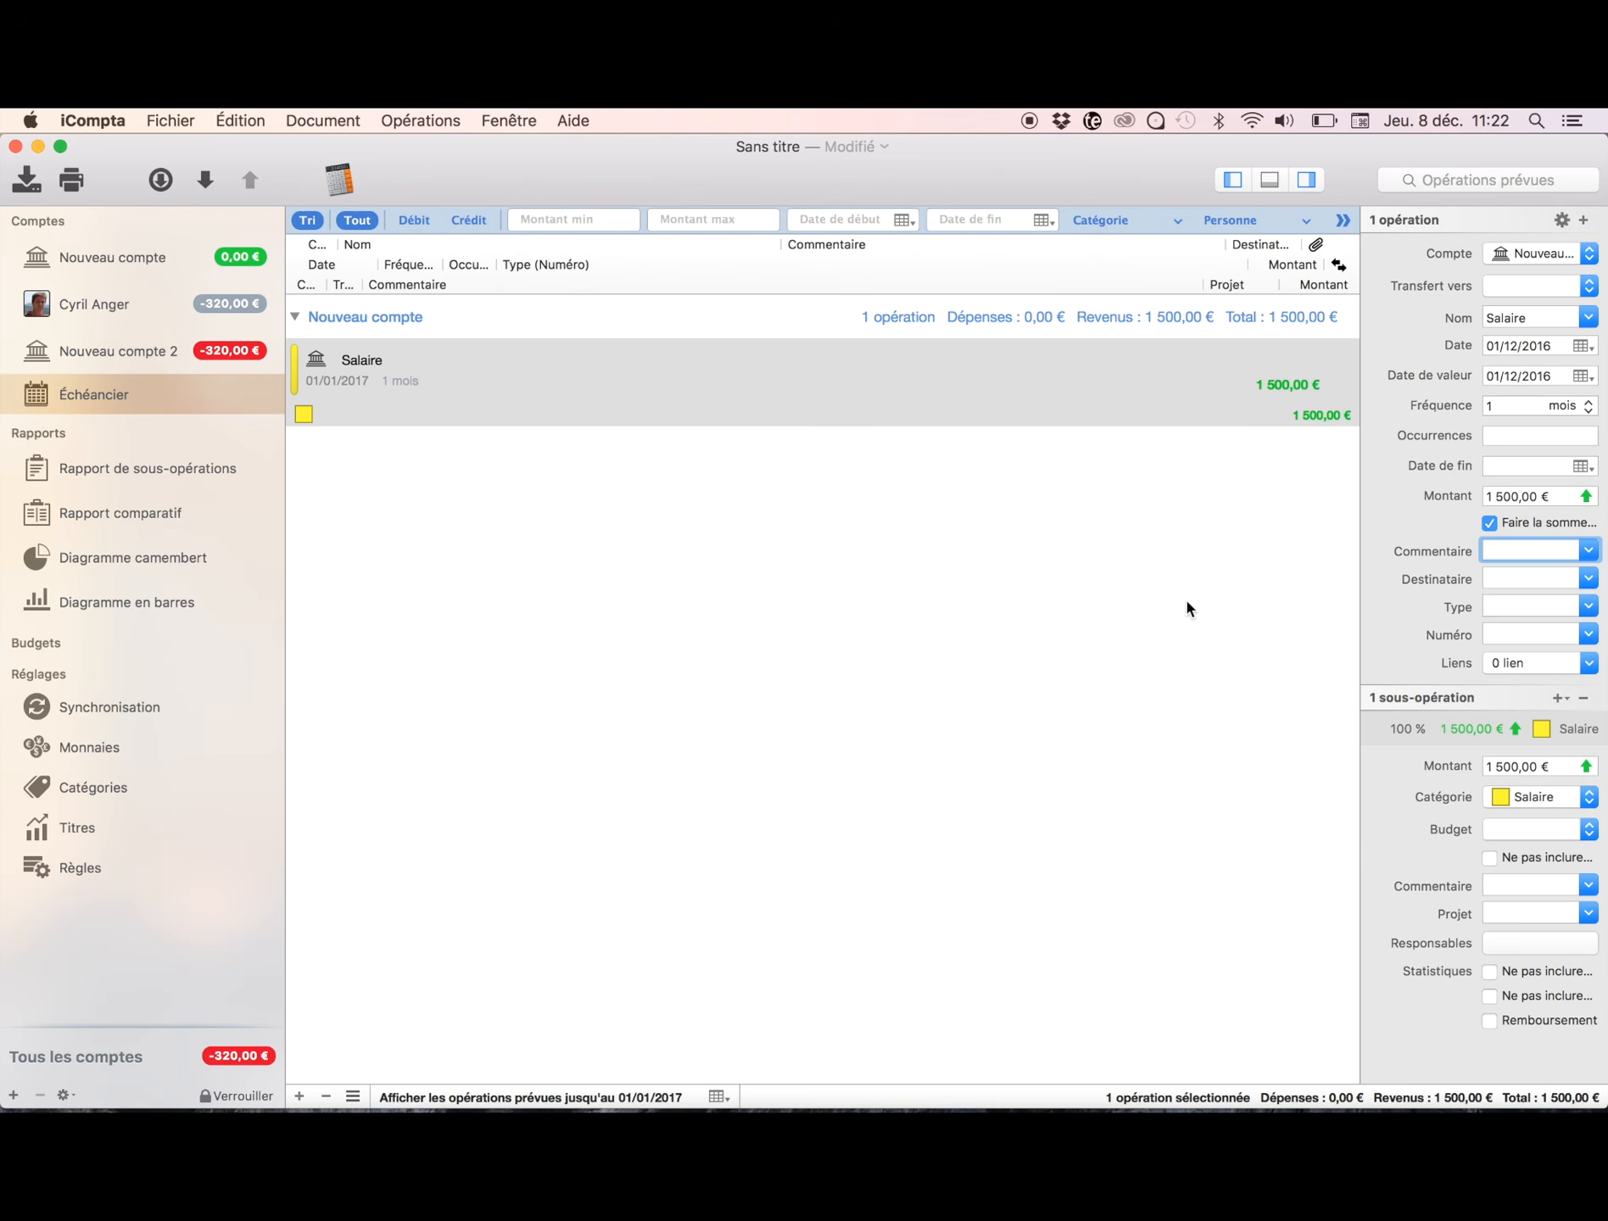
left_click(1102, 577)
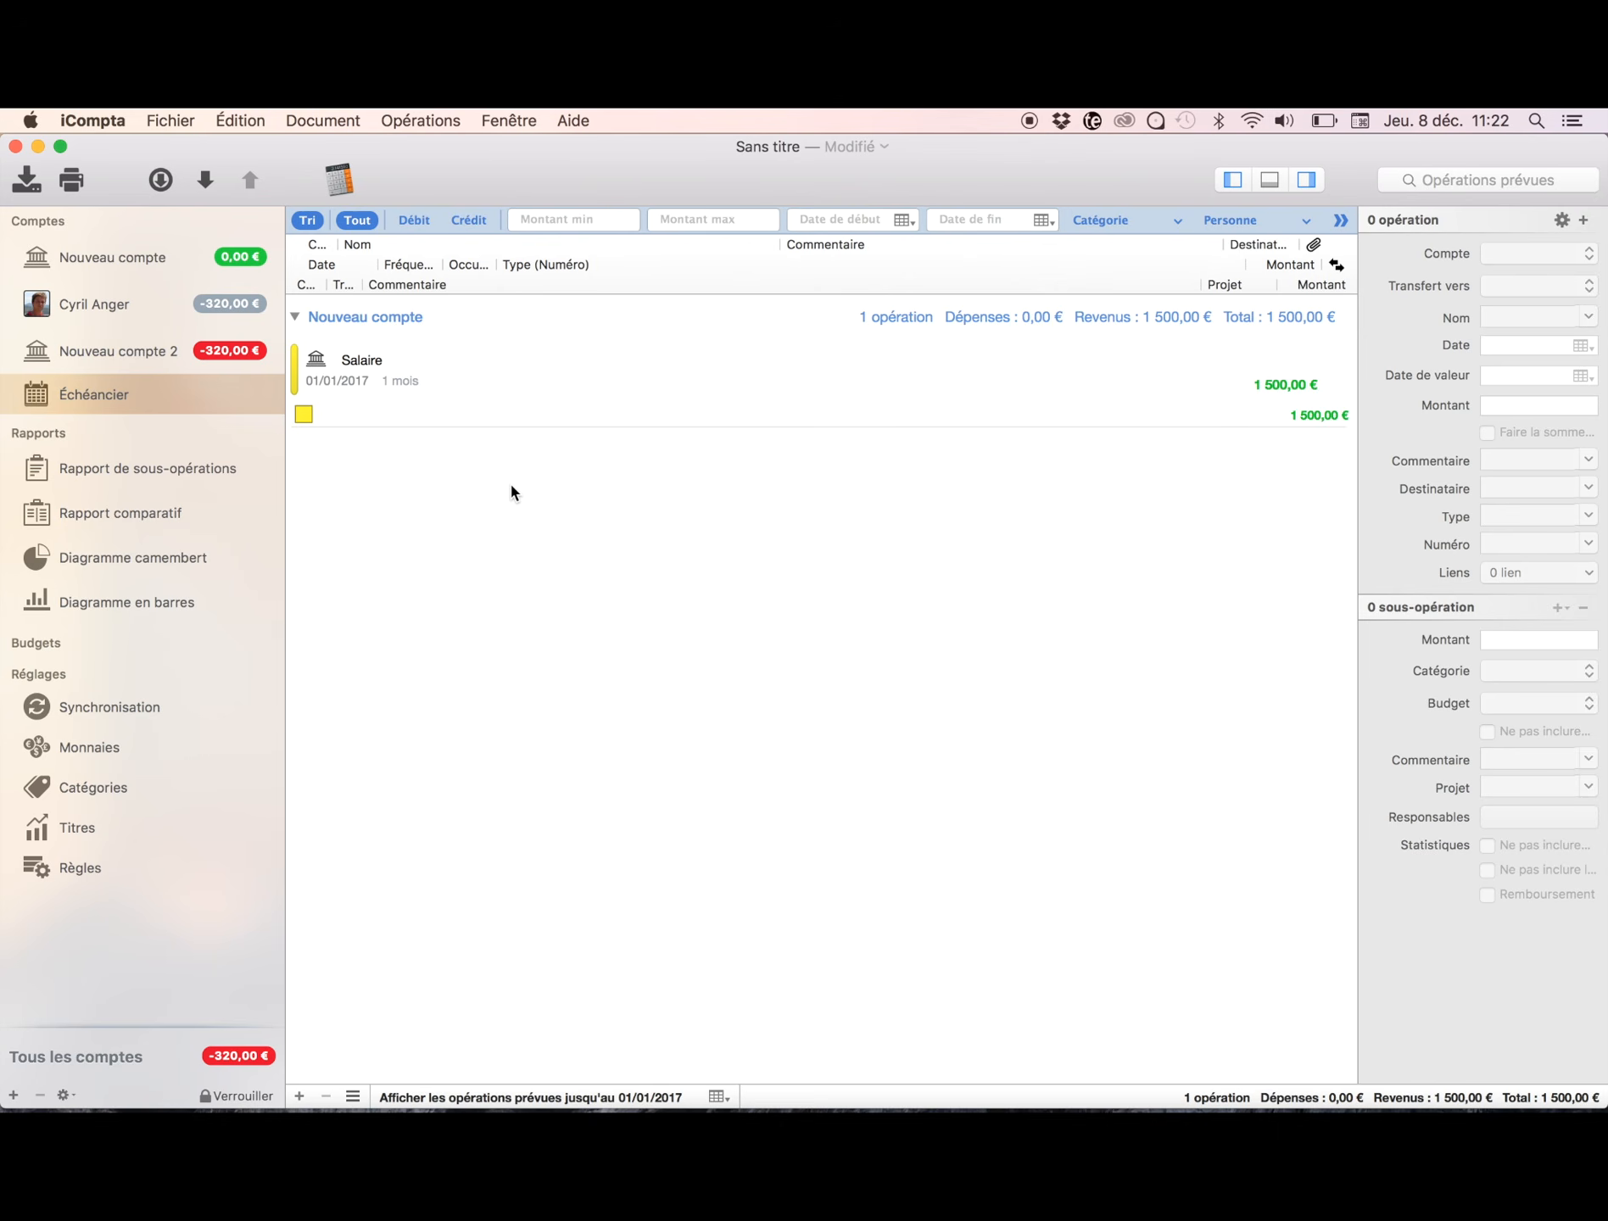
left_click(642, 385)
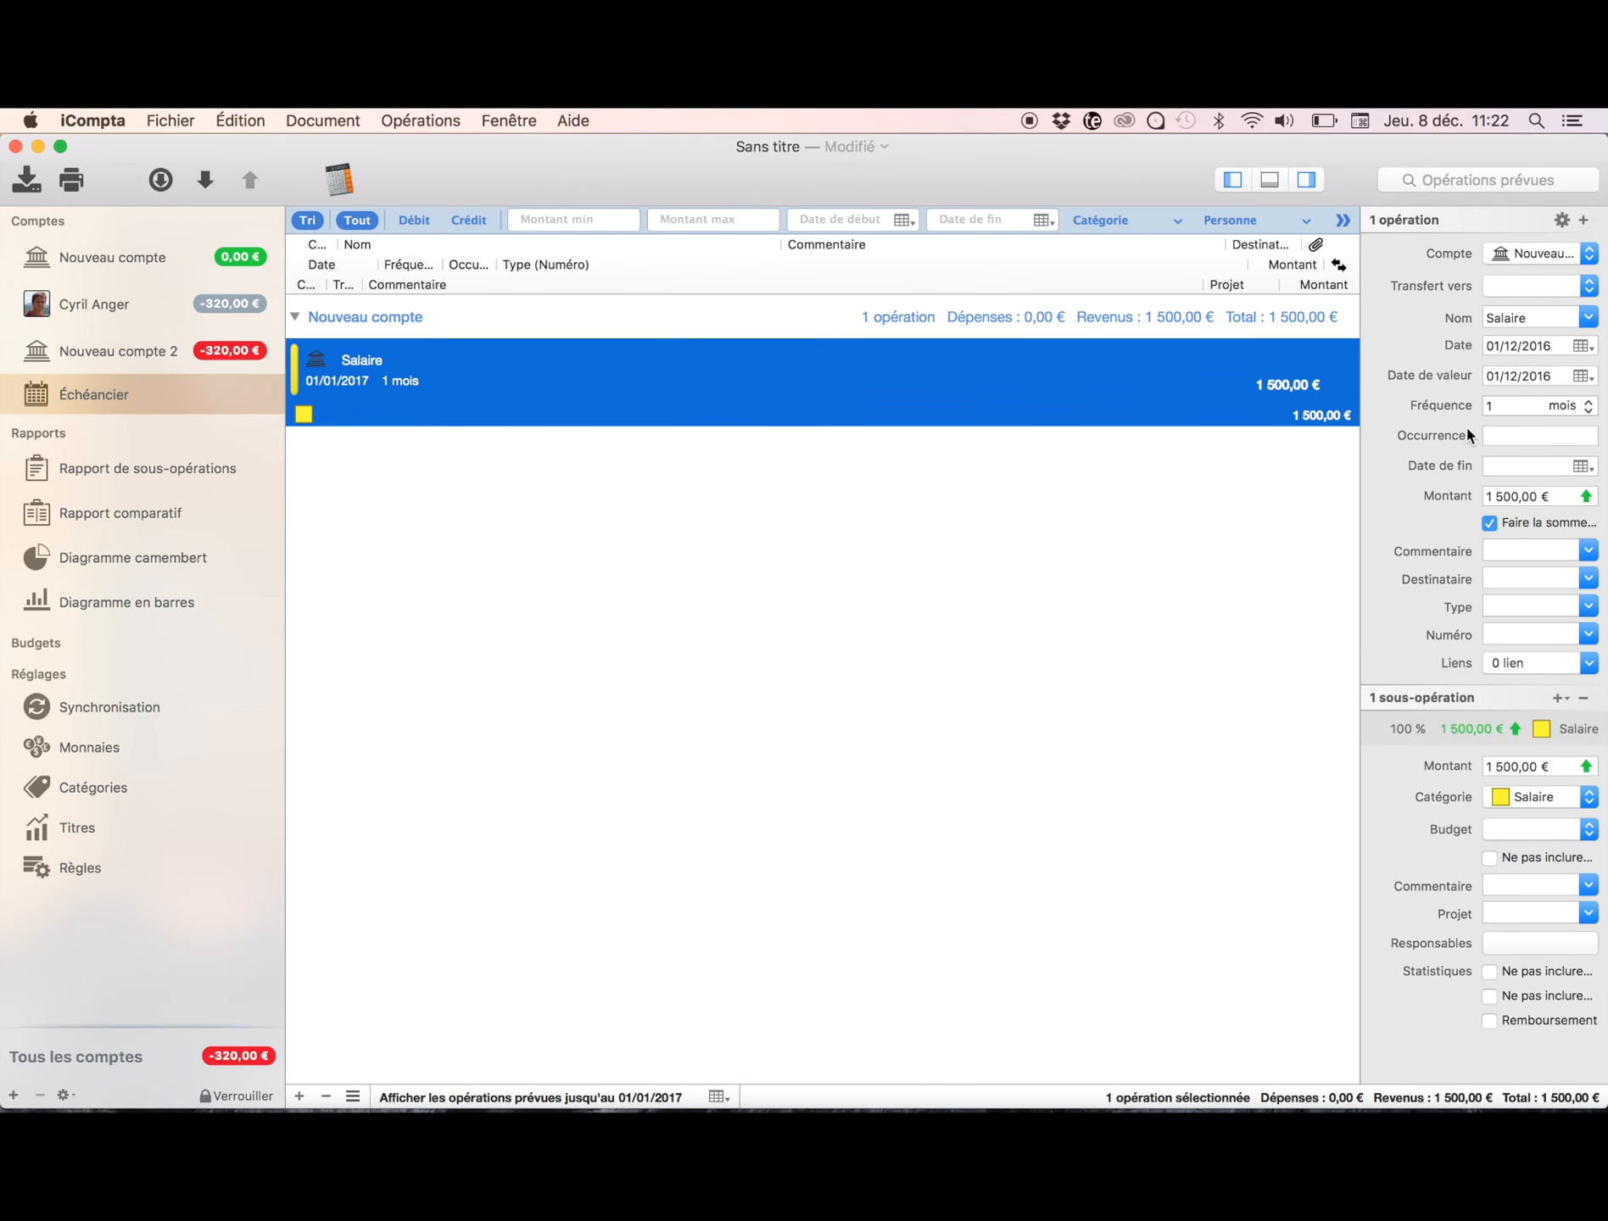
left_click(1567, 255)
left_click(1555, 300)
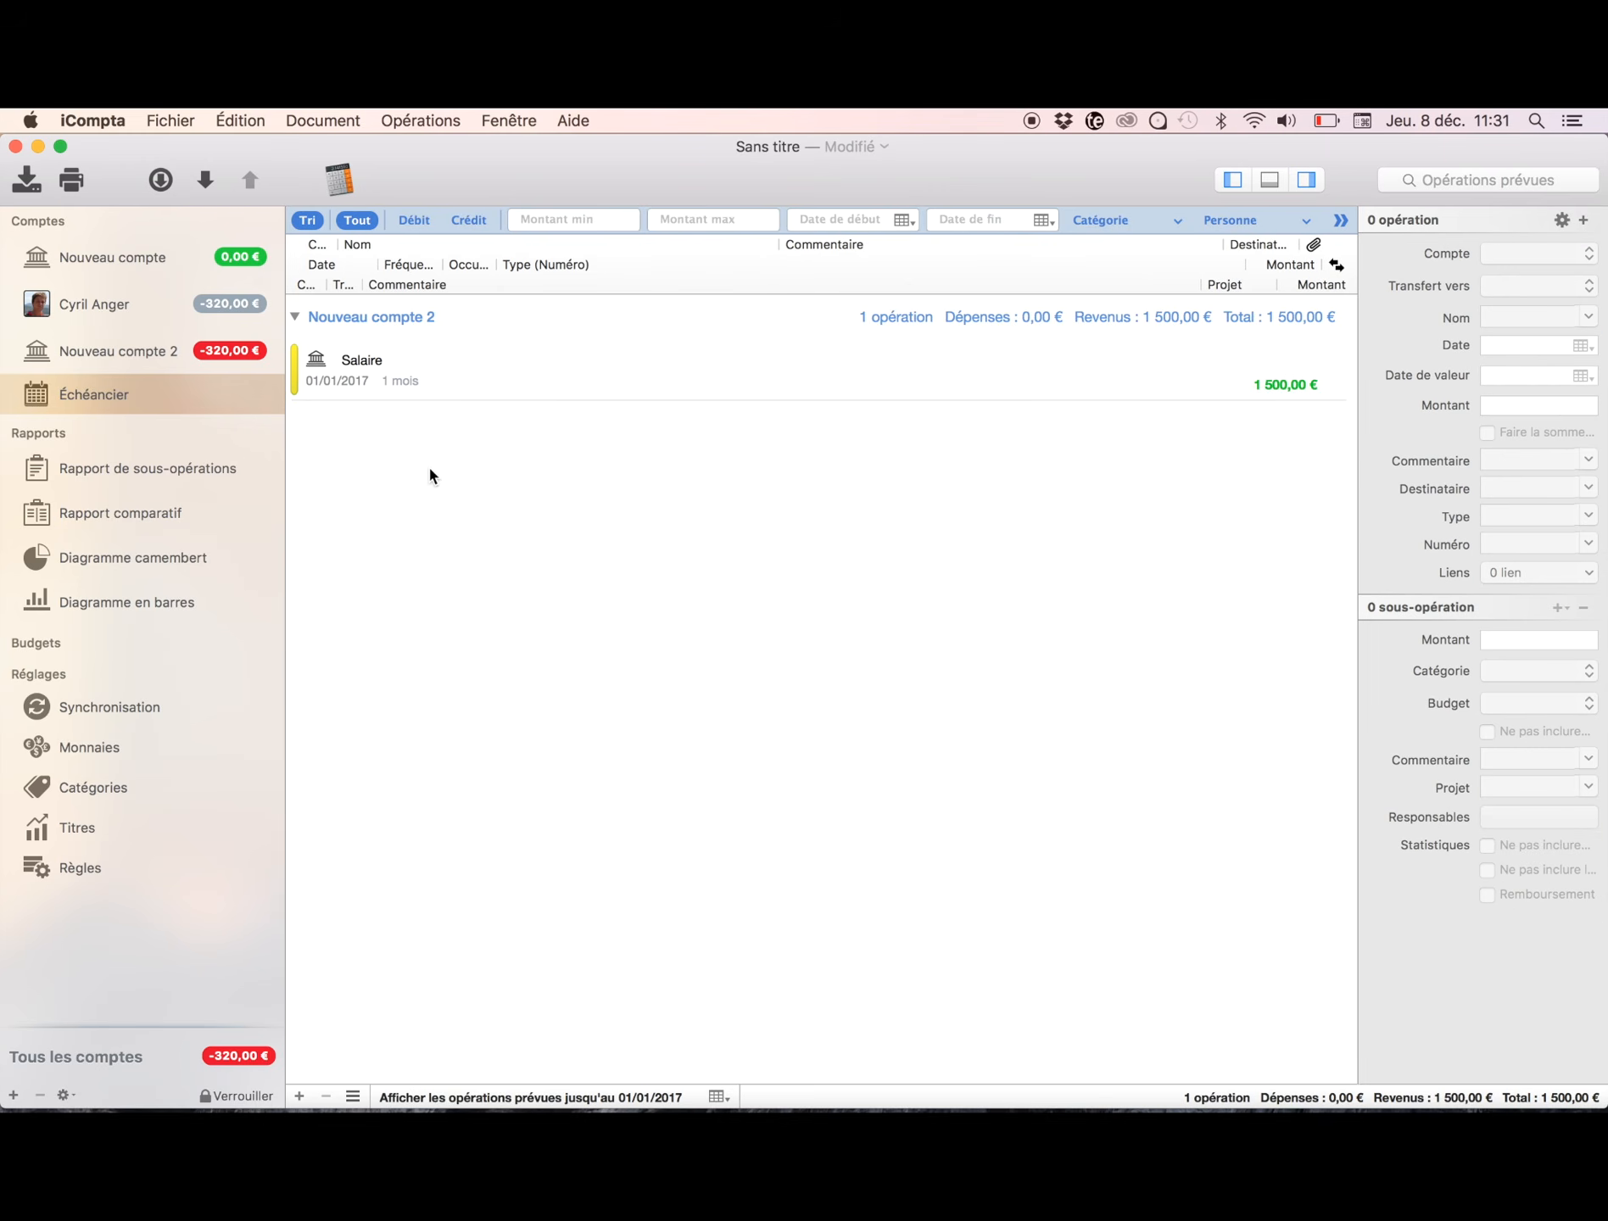
Step: In Nouveau compte 2, review the status options of the planned 01/12/2016 Salaire operation and change its status to Créée
left_click(155, 353)
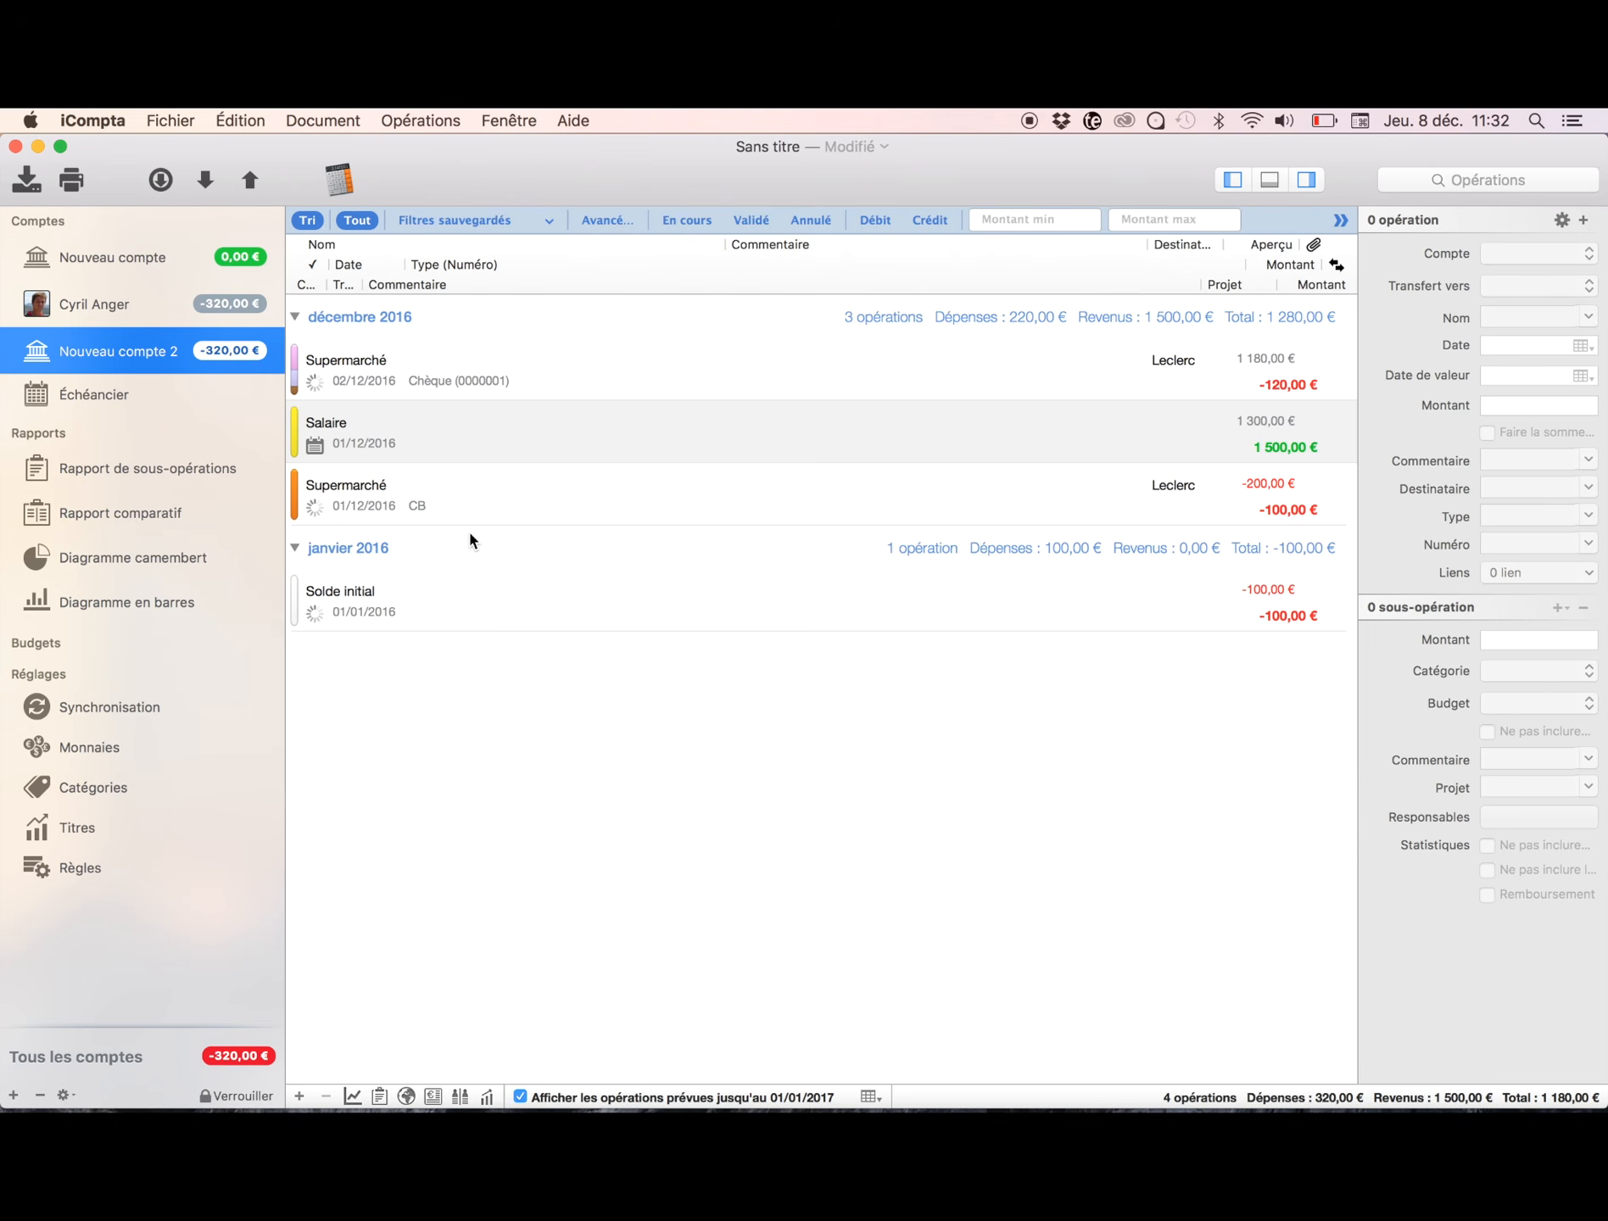
left_click(930, 419)
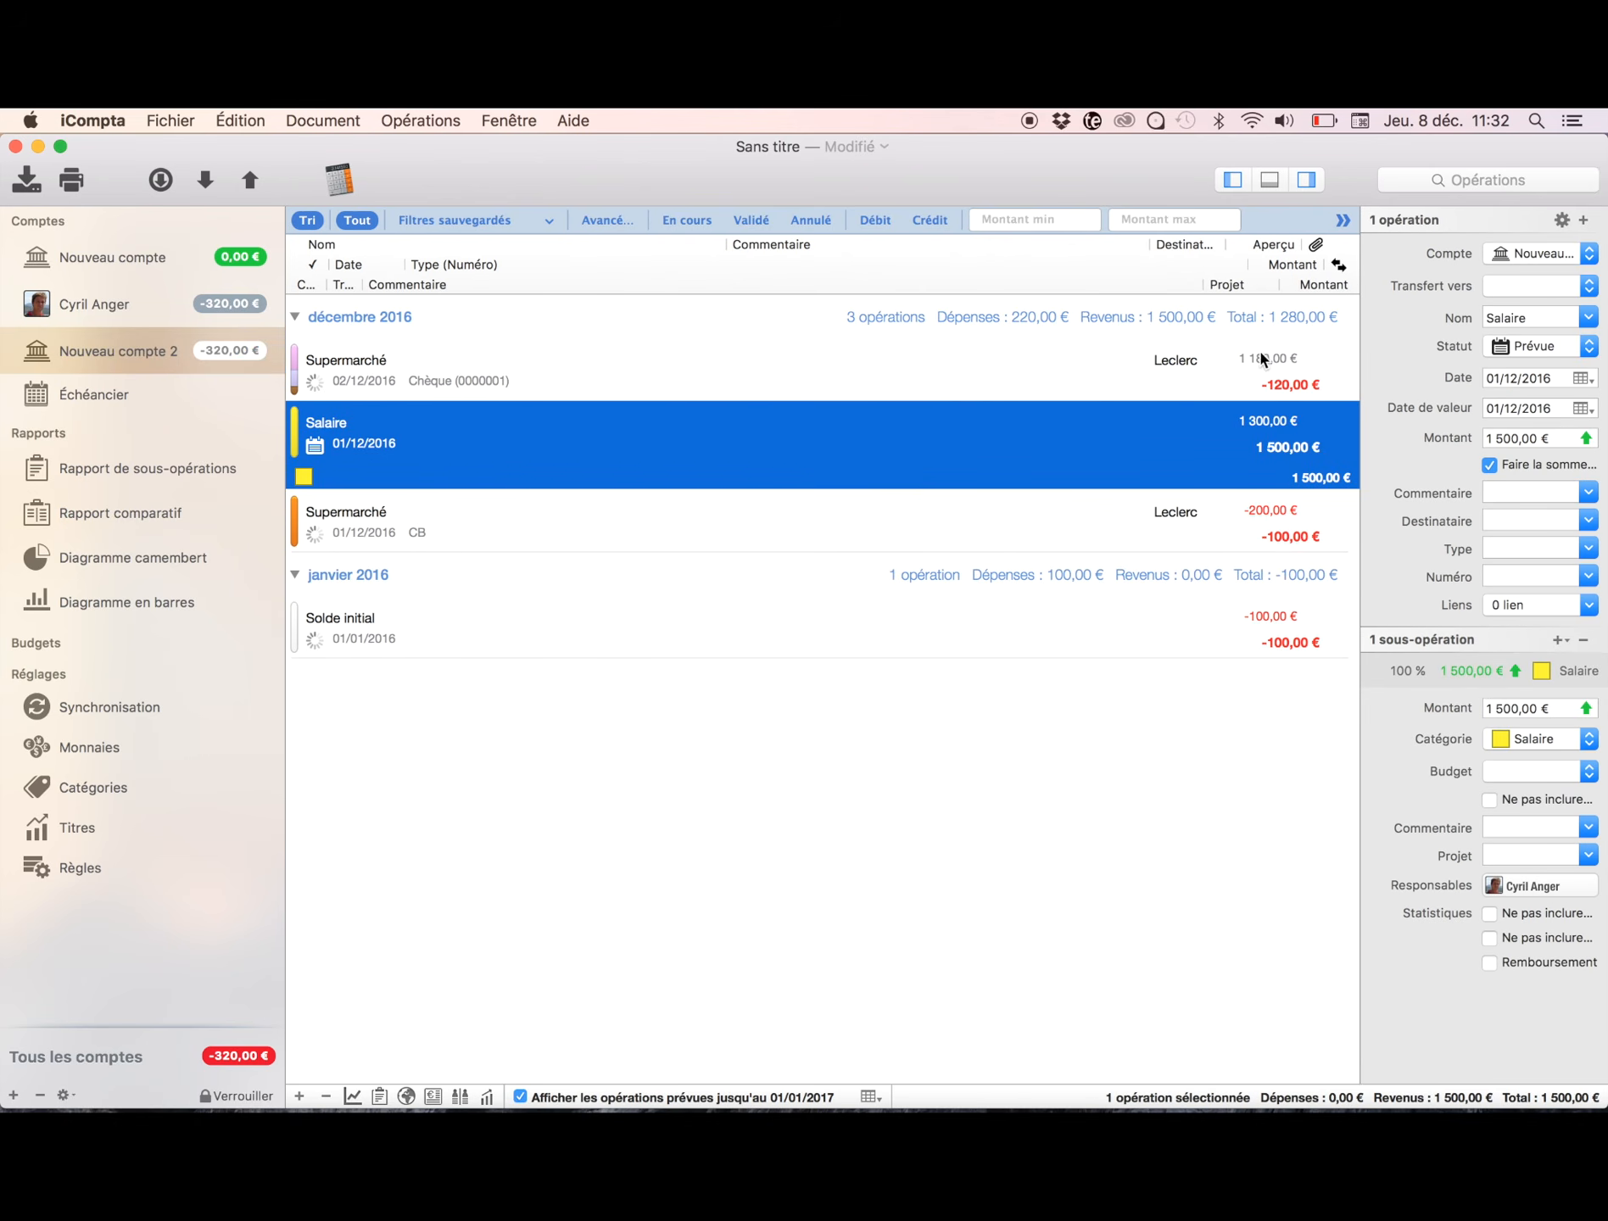
left_click(1559, 346)
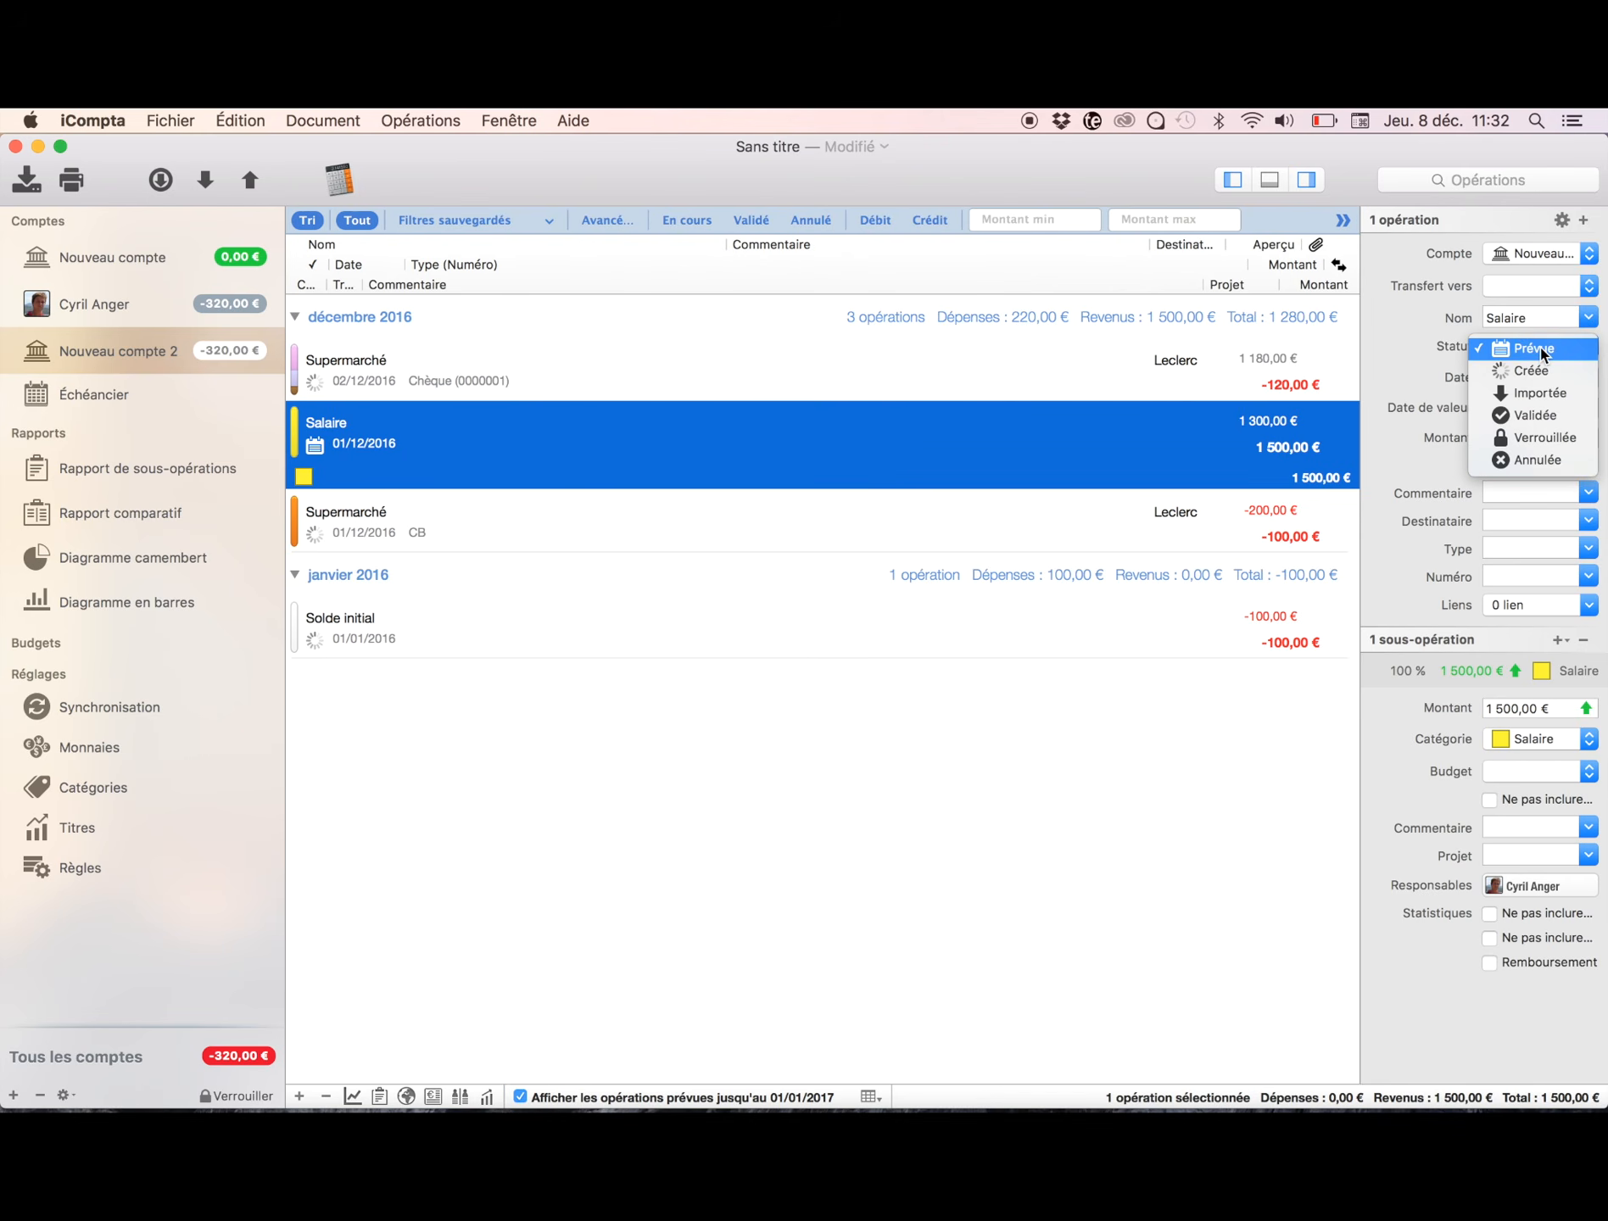
left_click(1433, 353)
left_click(894, 697)
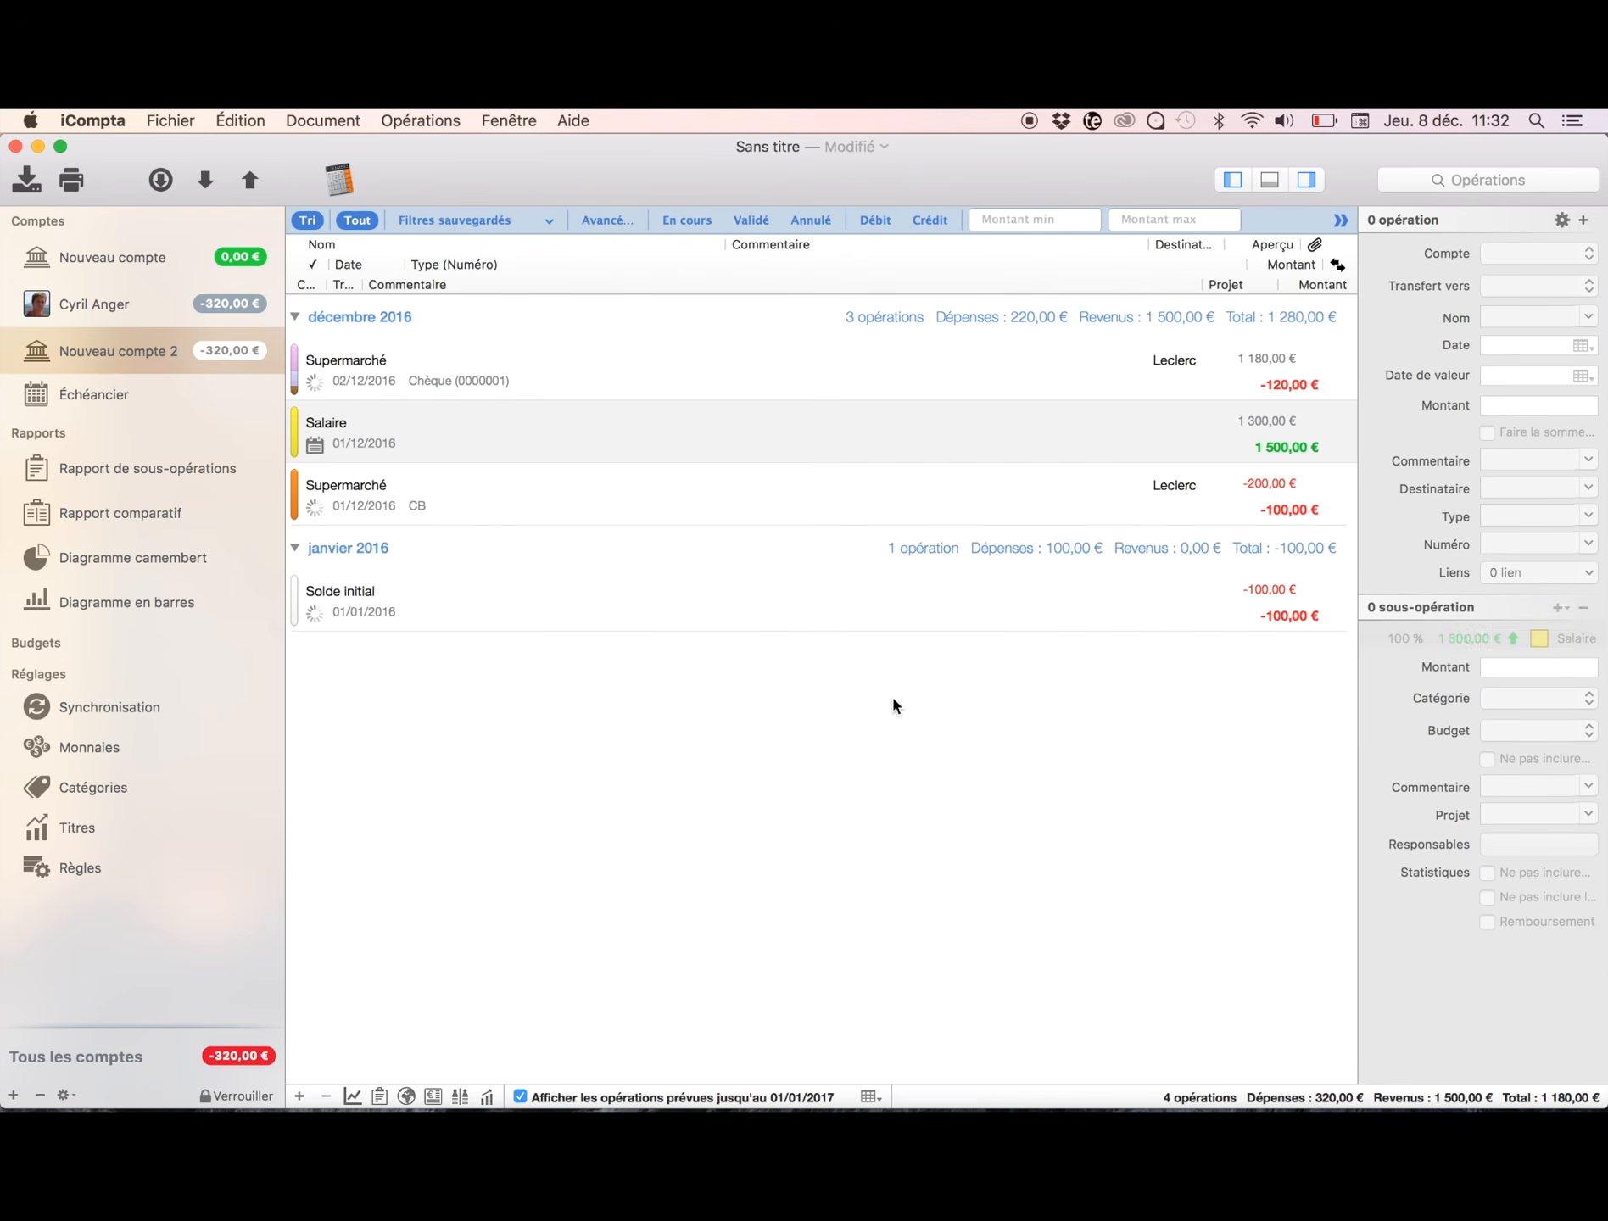
left_click(315, 445)
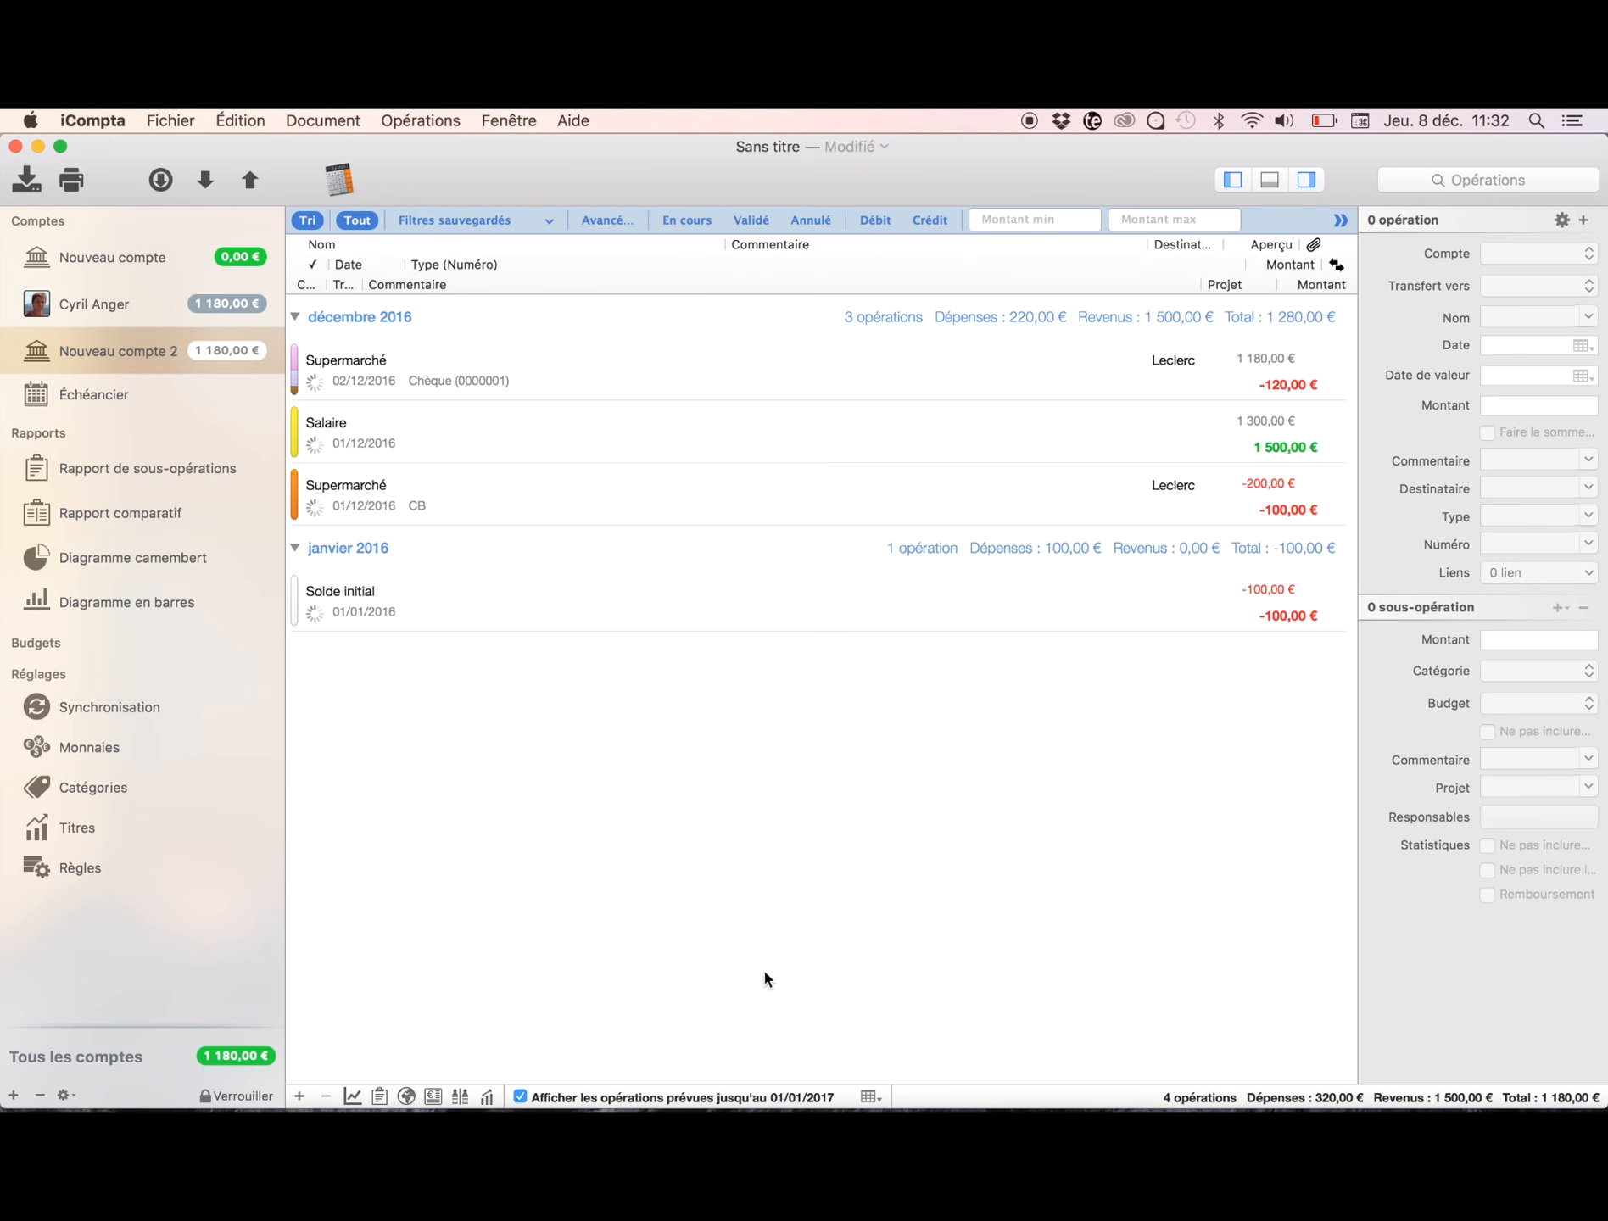
Step: Extend the display of planned operations in Nouveau compte 2 to 01/02/2017
left_click(793, 1097)
key("Up")
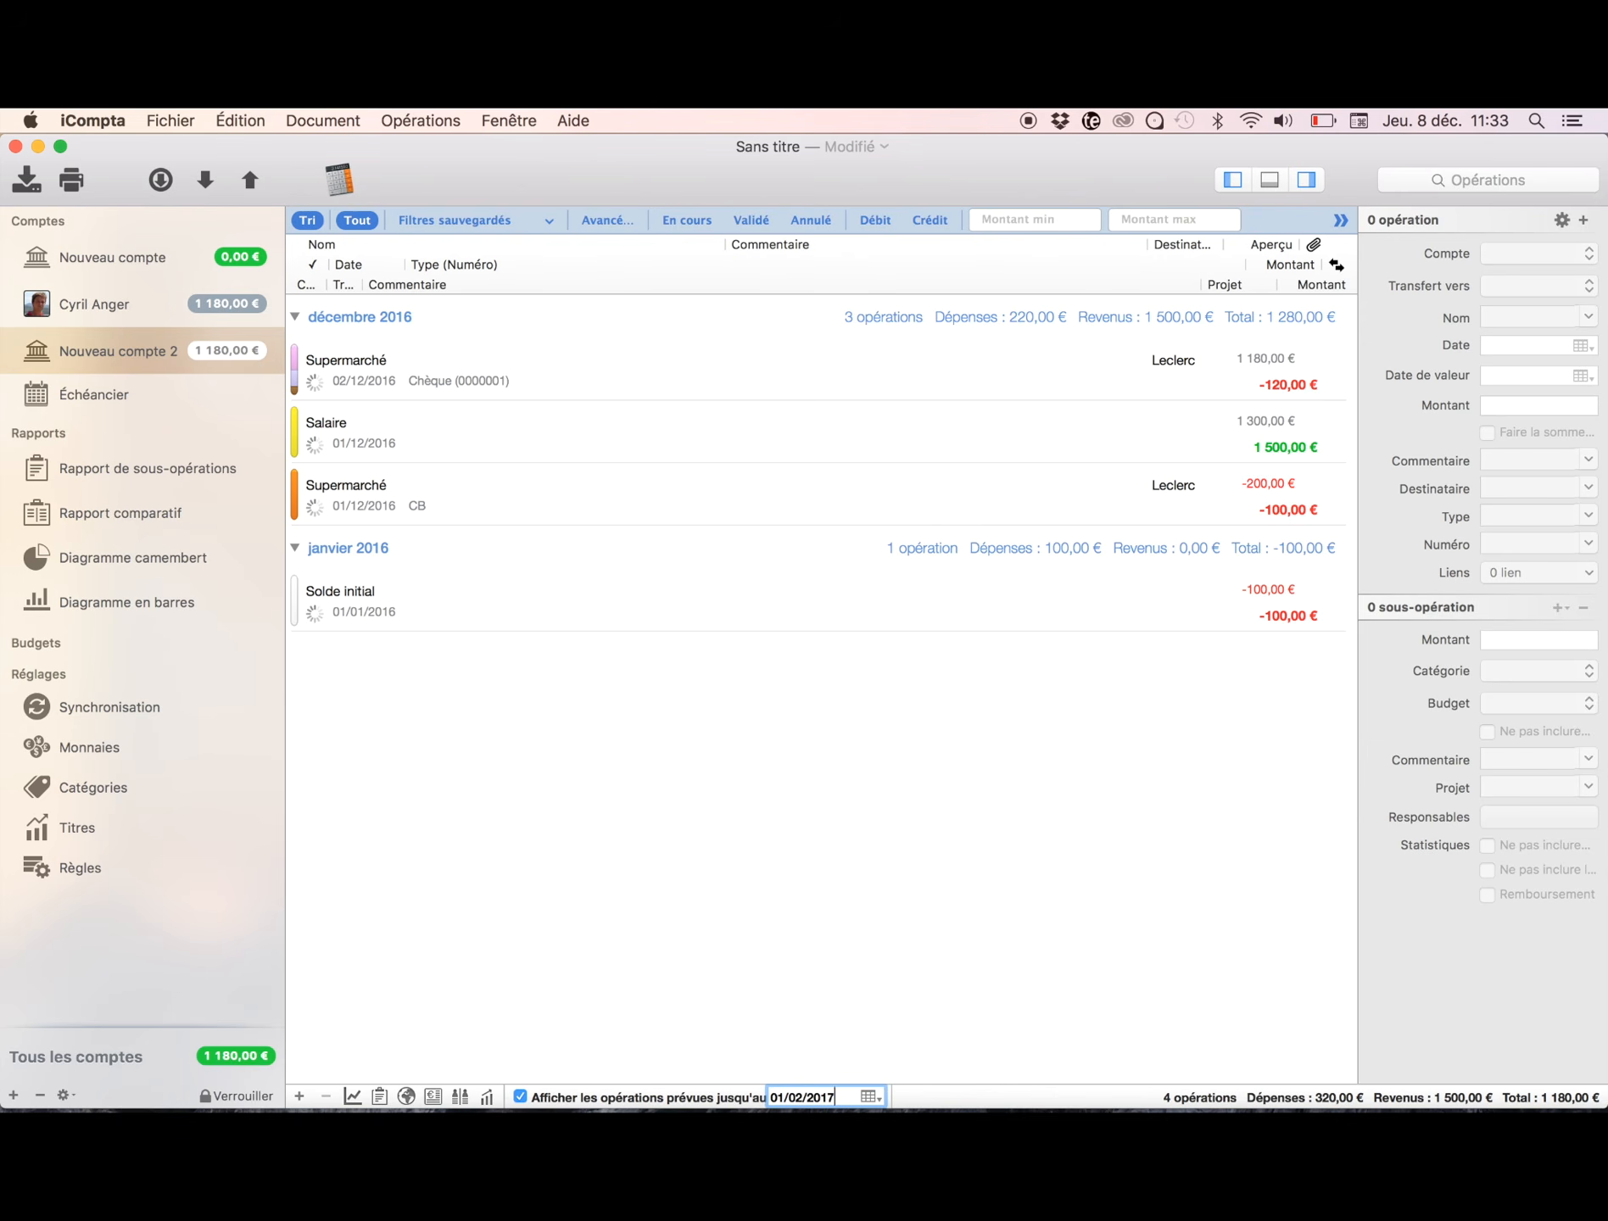
key("Return")
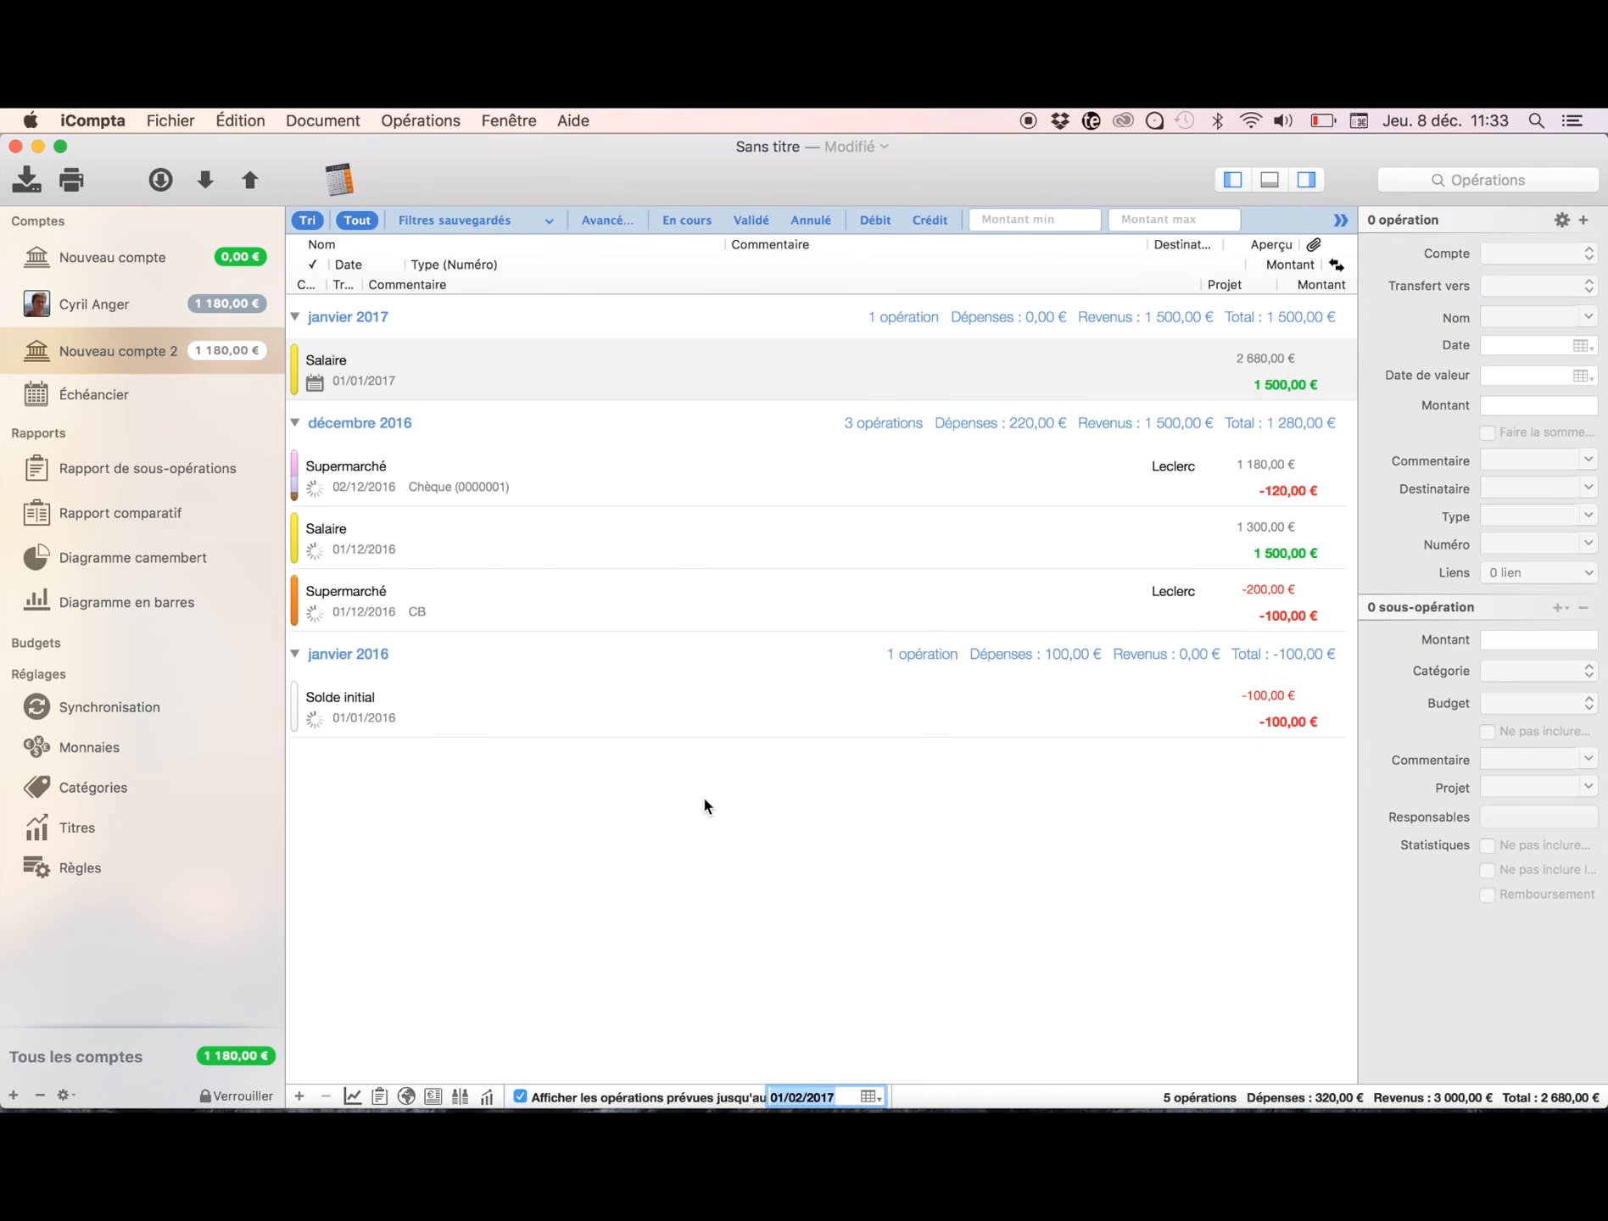